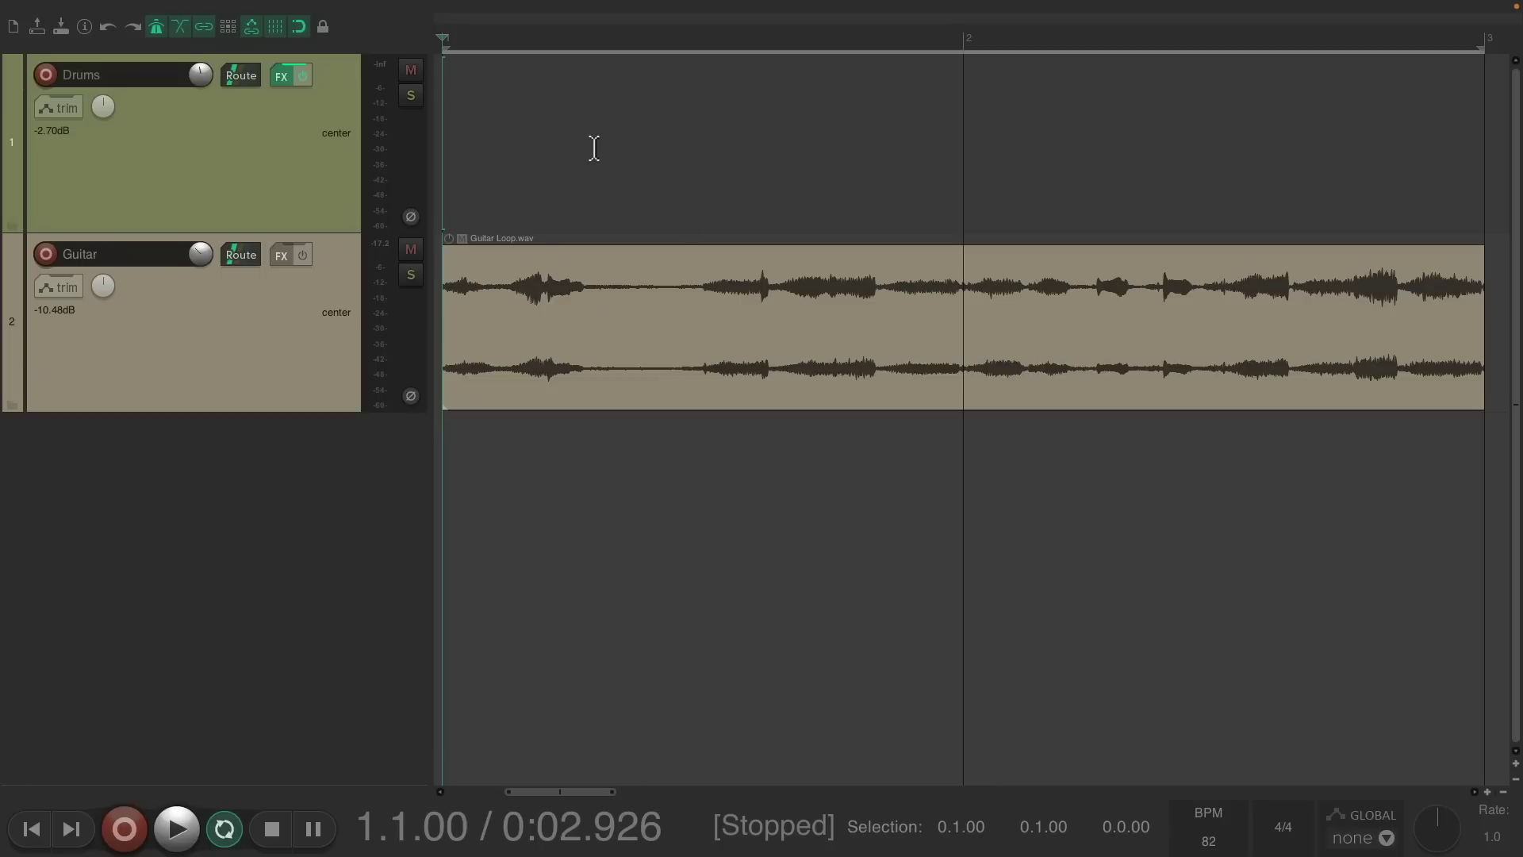
Play back the guitar loop from the start of the project, and stop it.
{"action": "key", "text": "space"}
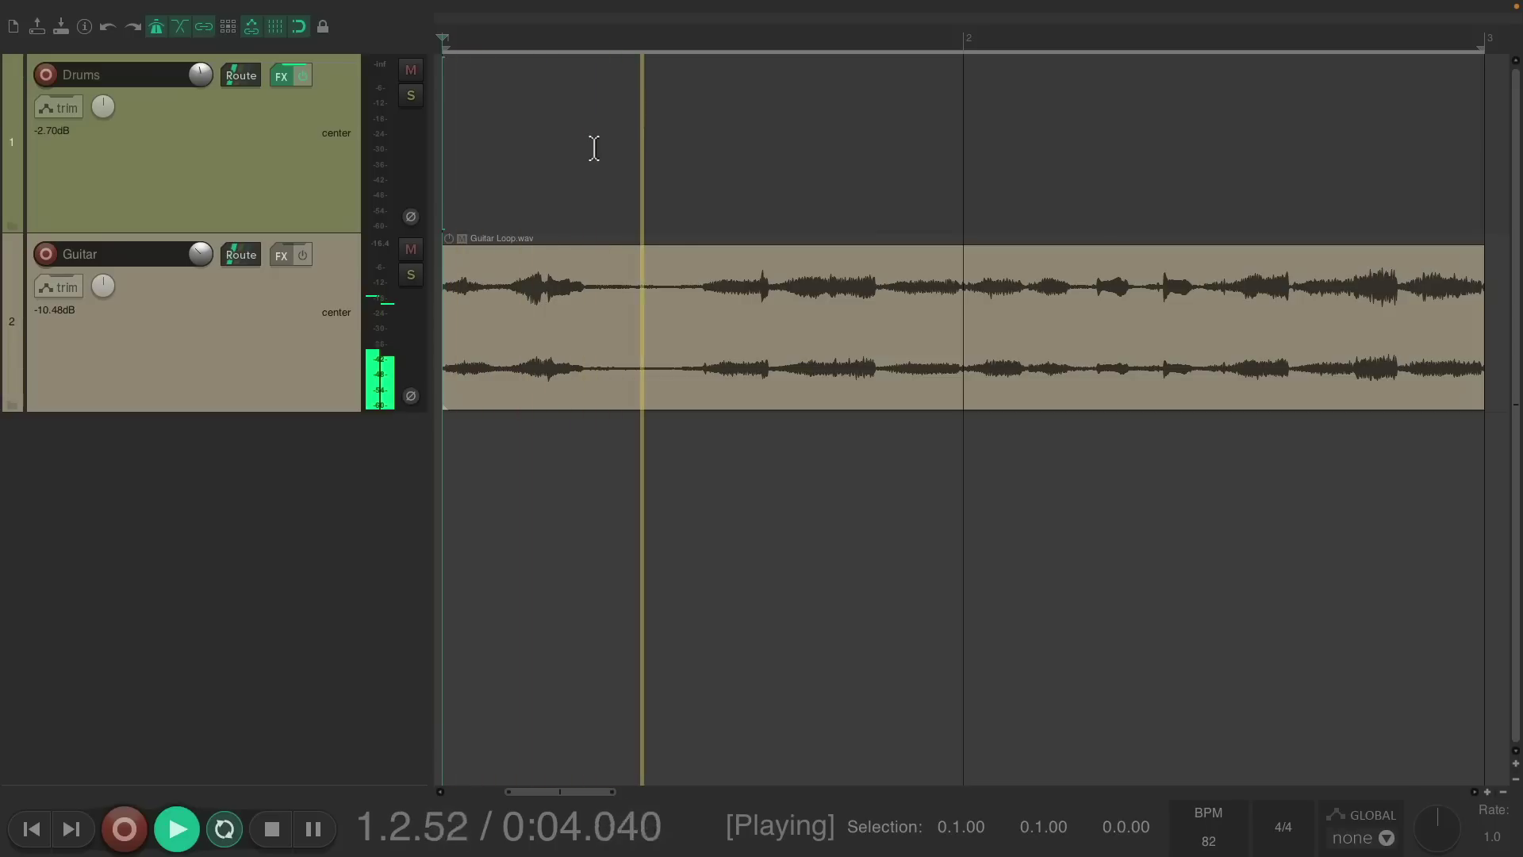
{"action": "key", "text": "space"}
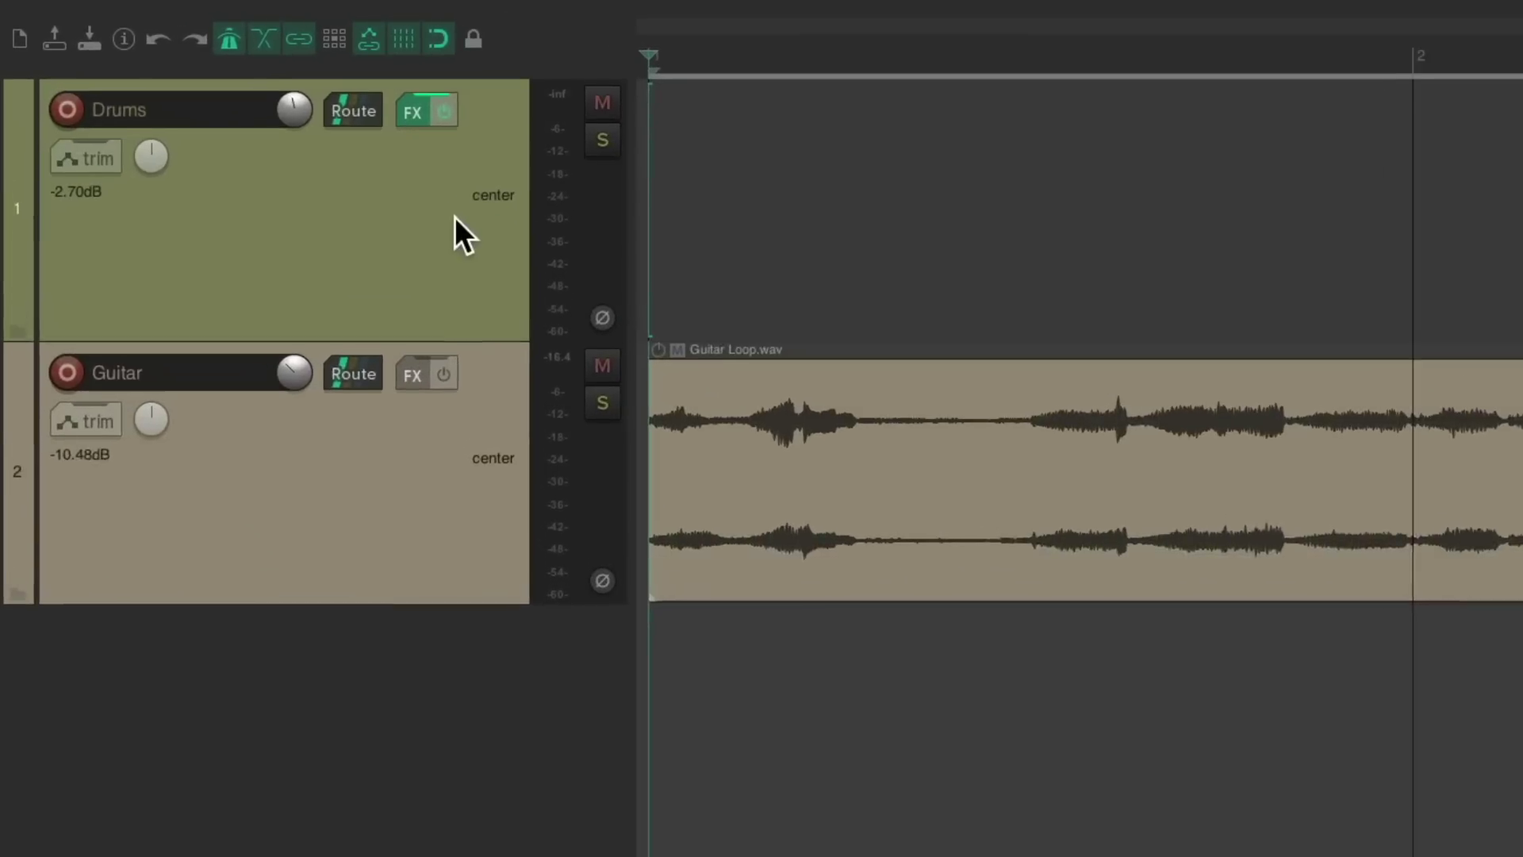
Inspect the Drums track's sampler instances one by one from Kick through Perc, and close the effects window.
{"action": "left_click", "coordinate": [424, 116]}
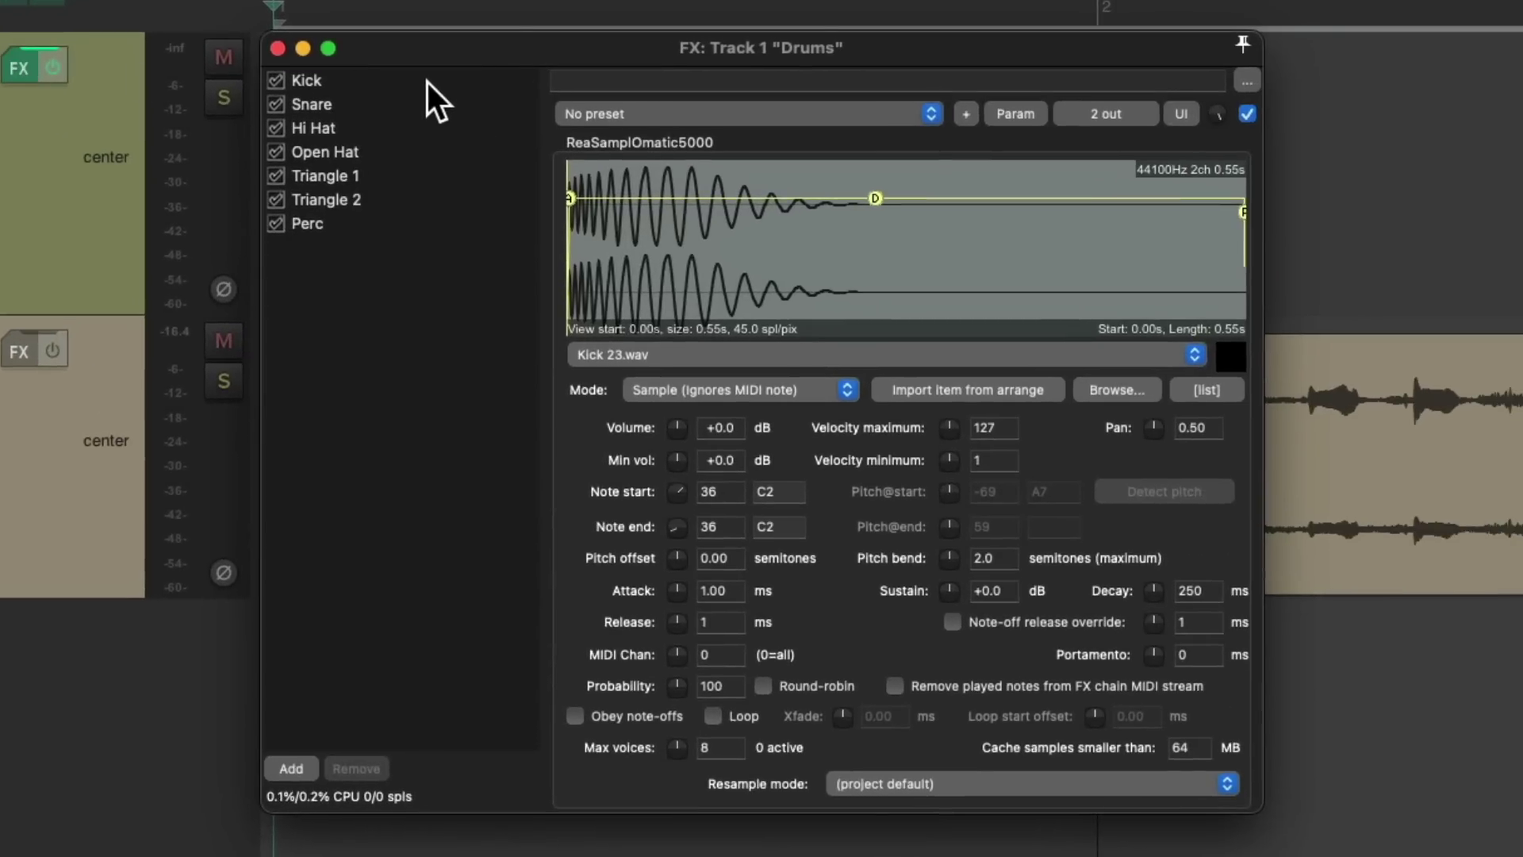
{"action": "left_click", "coordinate": [451, 83]}
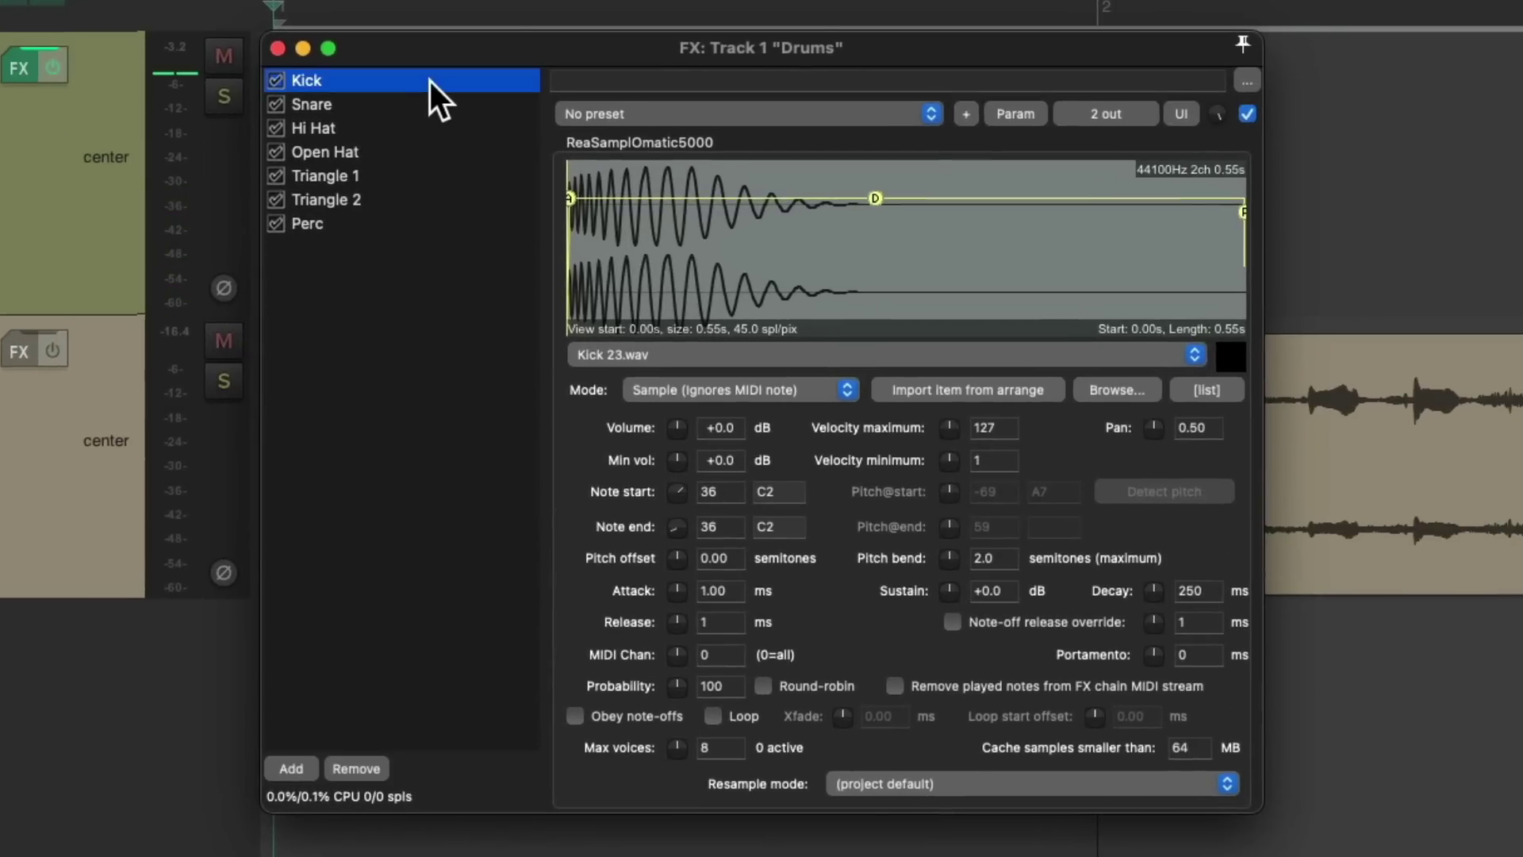
{"action": "left_click", "coordinate": [437, 111]}
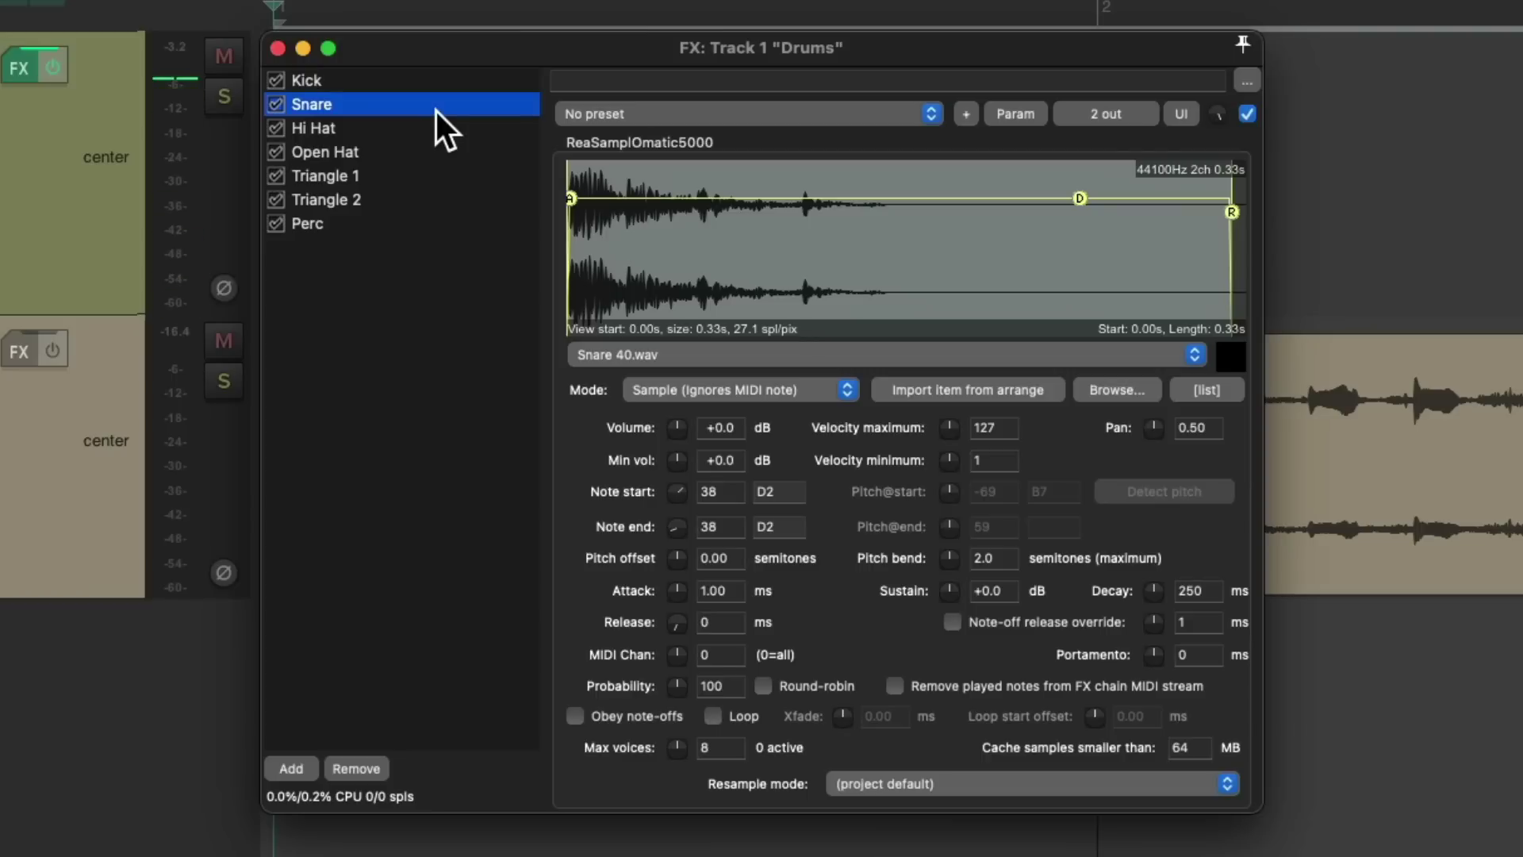
{"action": "left_click", "coordinate": [432, 129]}
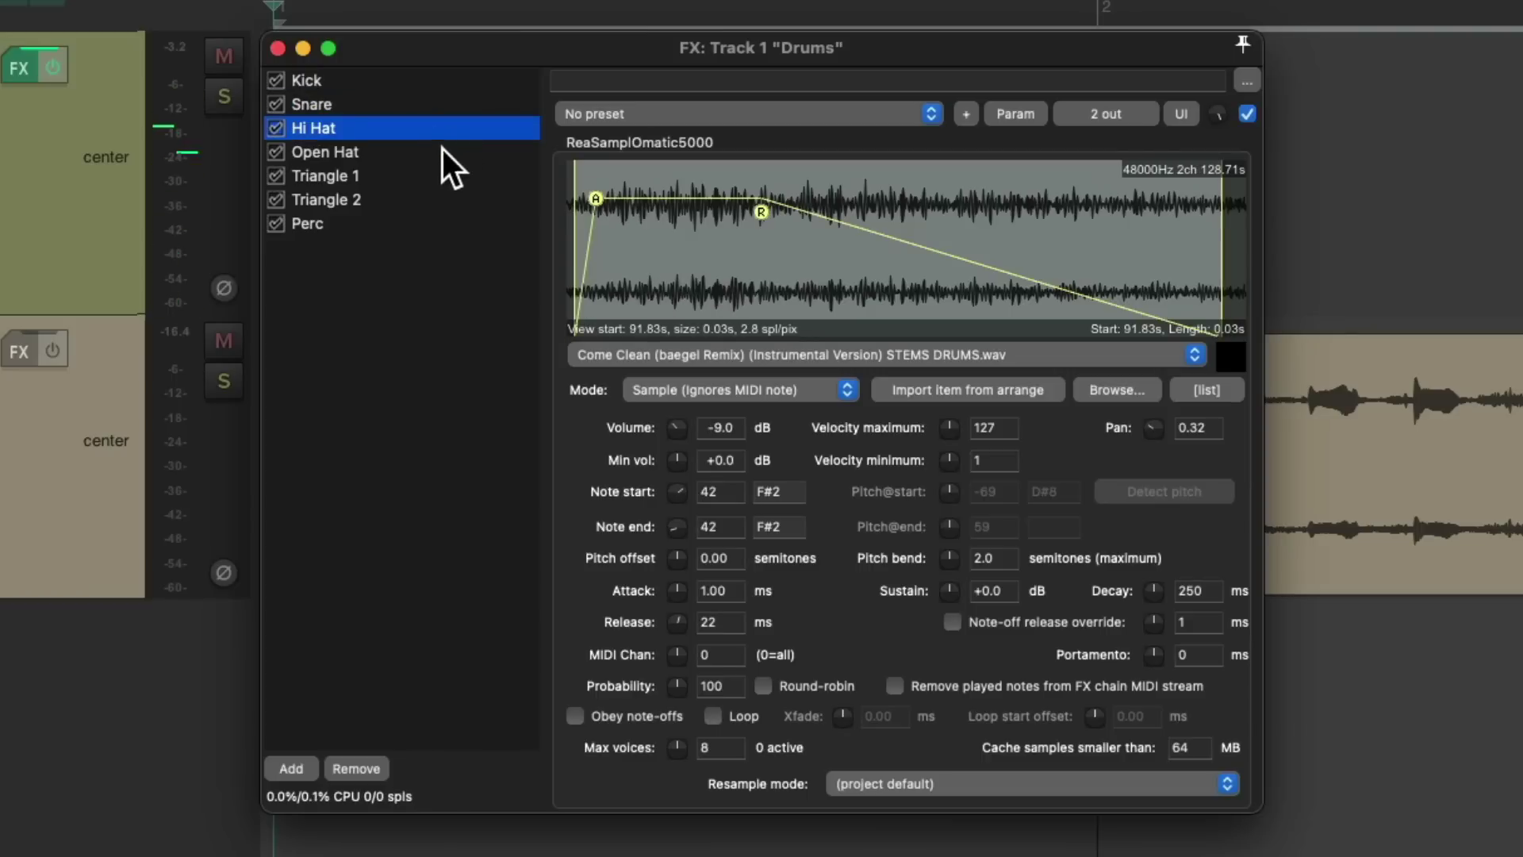
{"action": "left_click", "coordinate": [439, 152]}
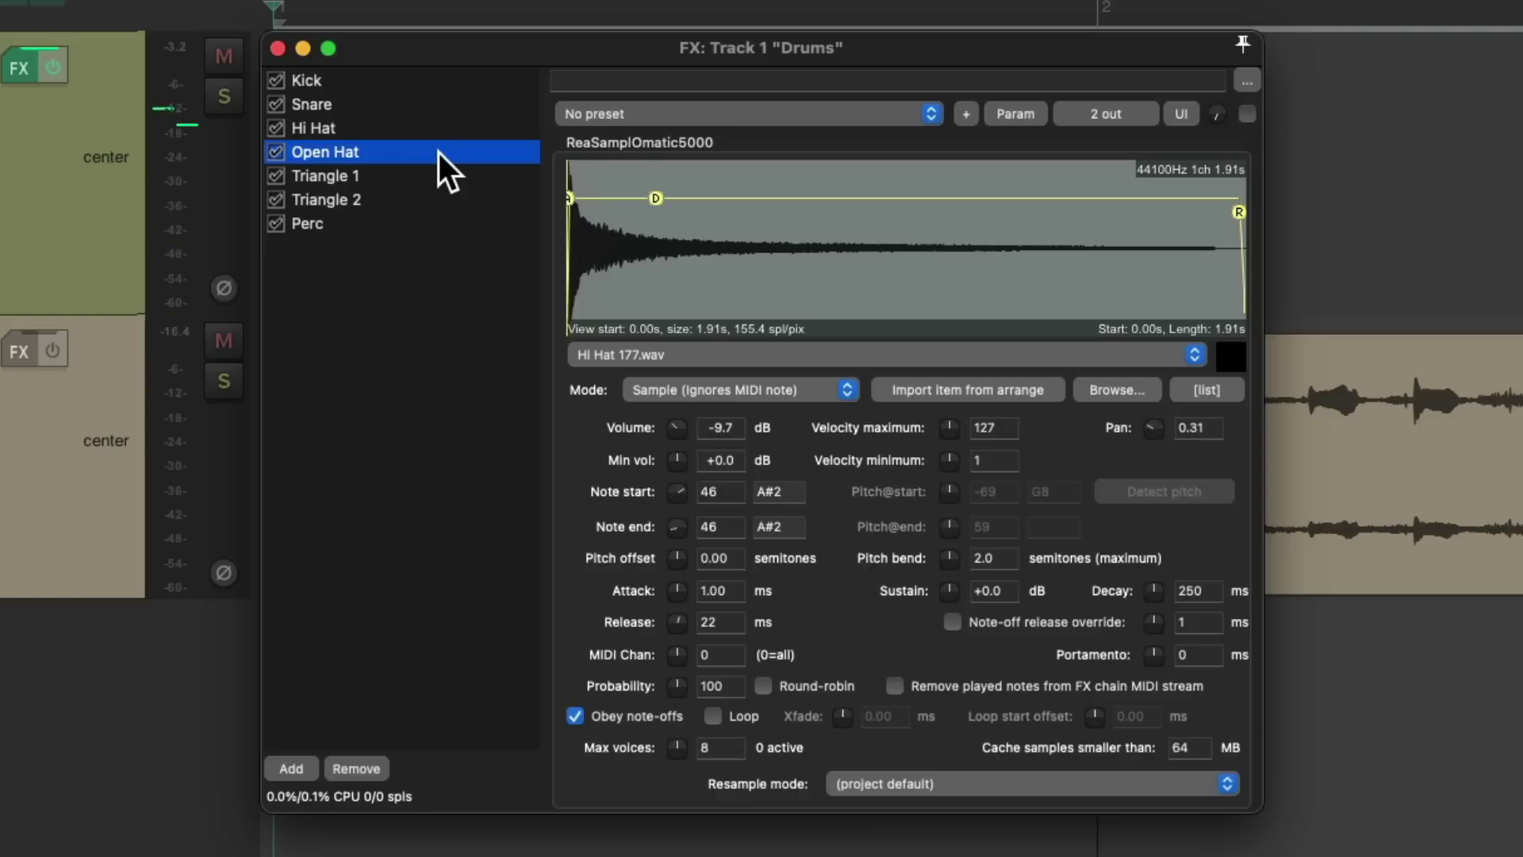
{"action": "left_click", "coordinate": [445, 176]}
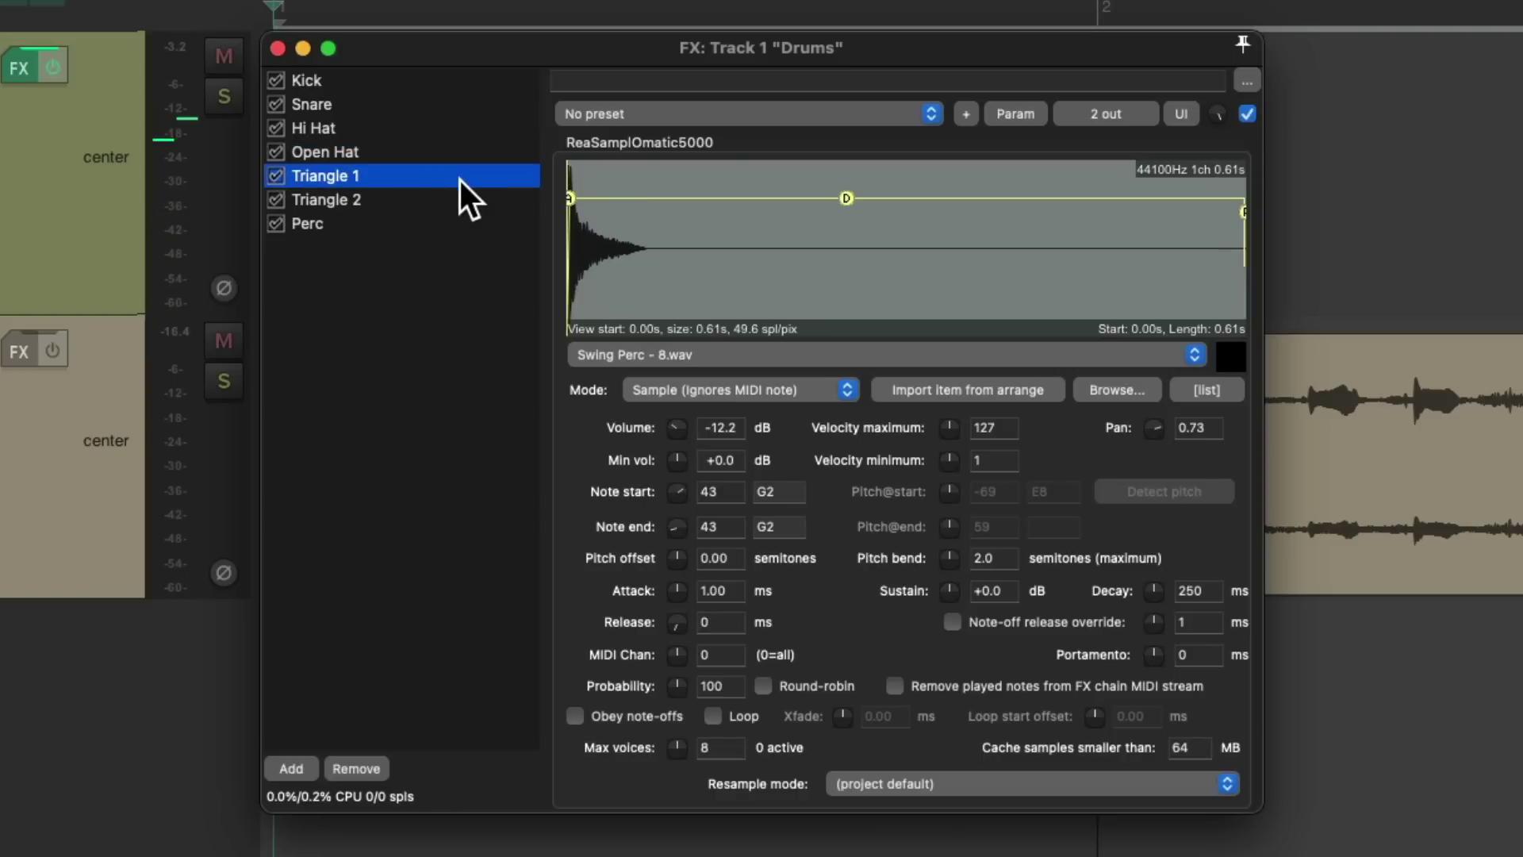
{"action": "left_click", "coordinate": [444, 202]}
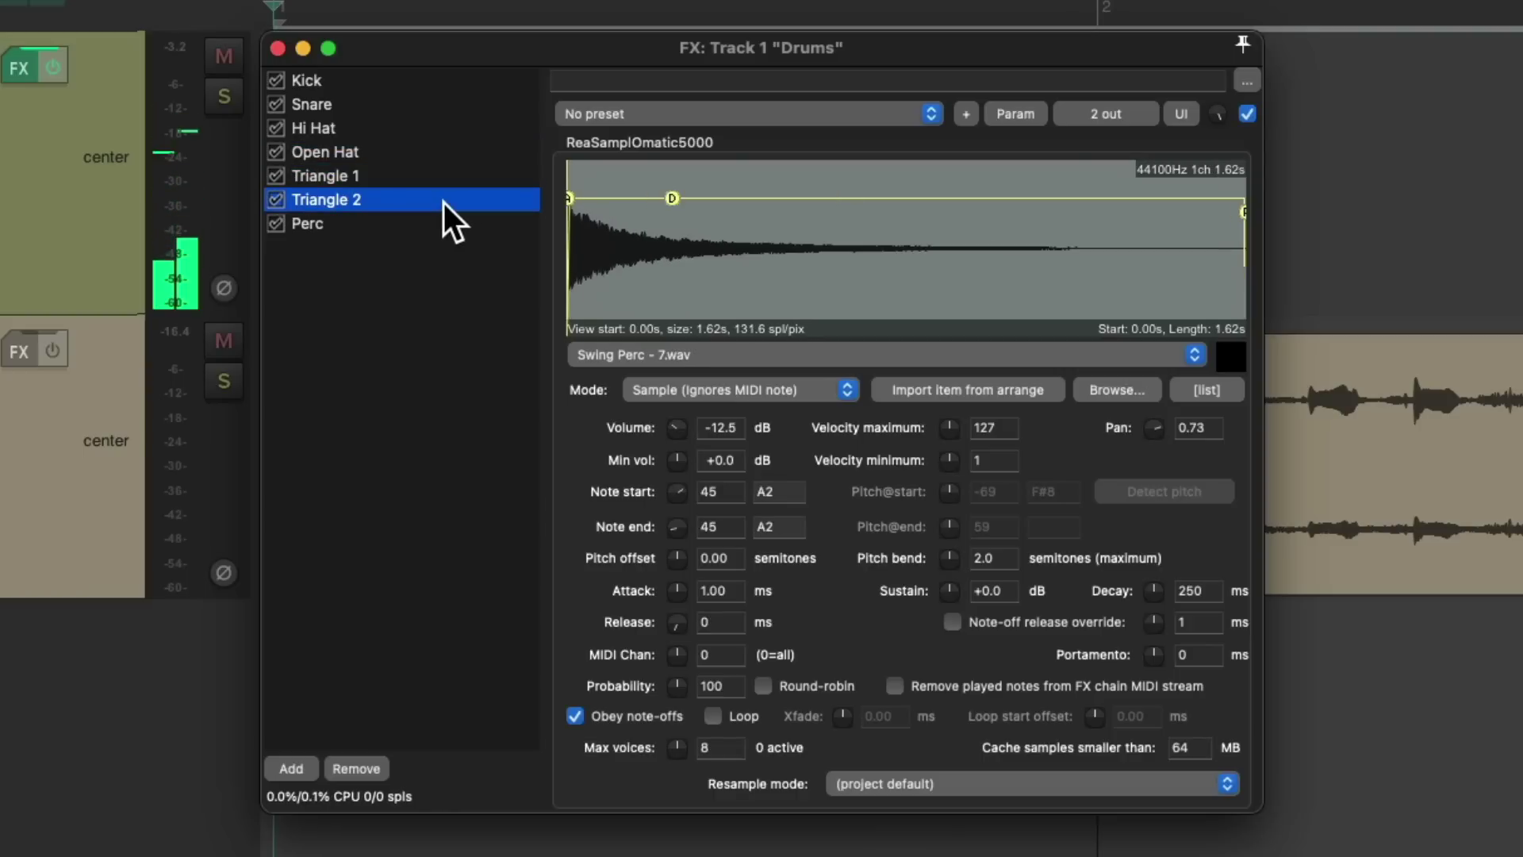
{"action": "left_click", "coordinate": [432, 225]}
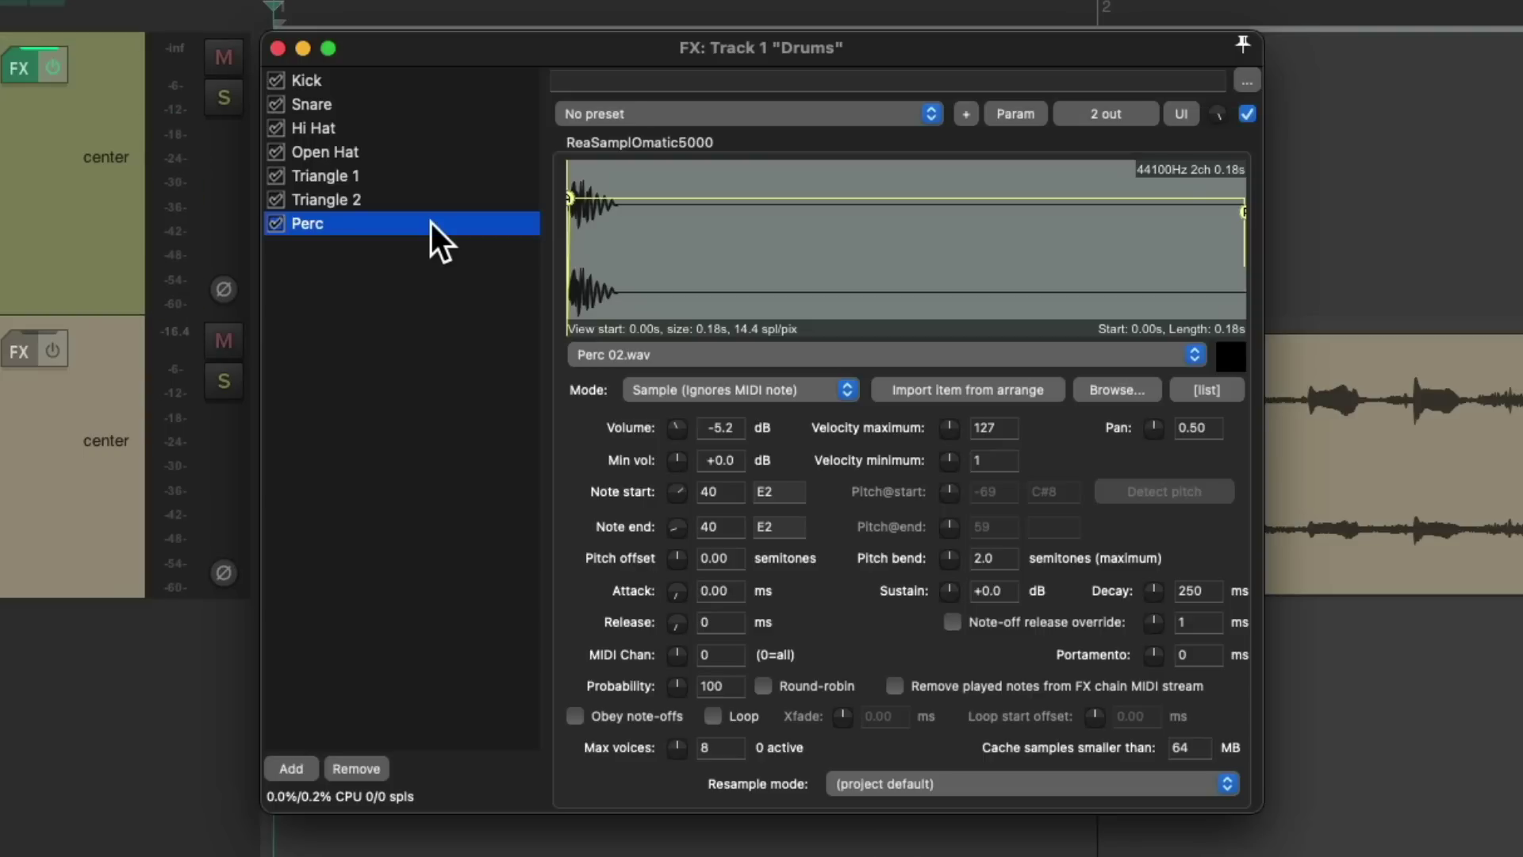
{"action": "left_click", "coordinate": [277, 49]}
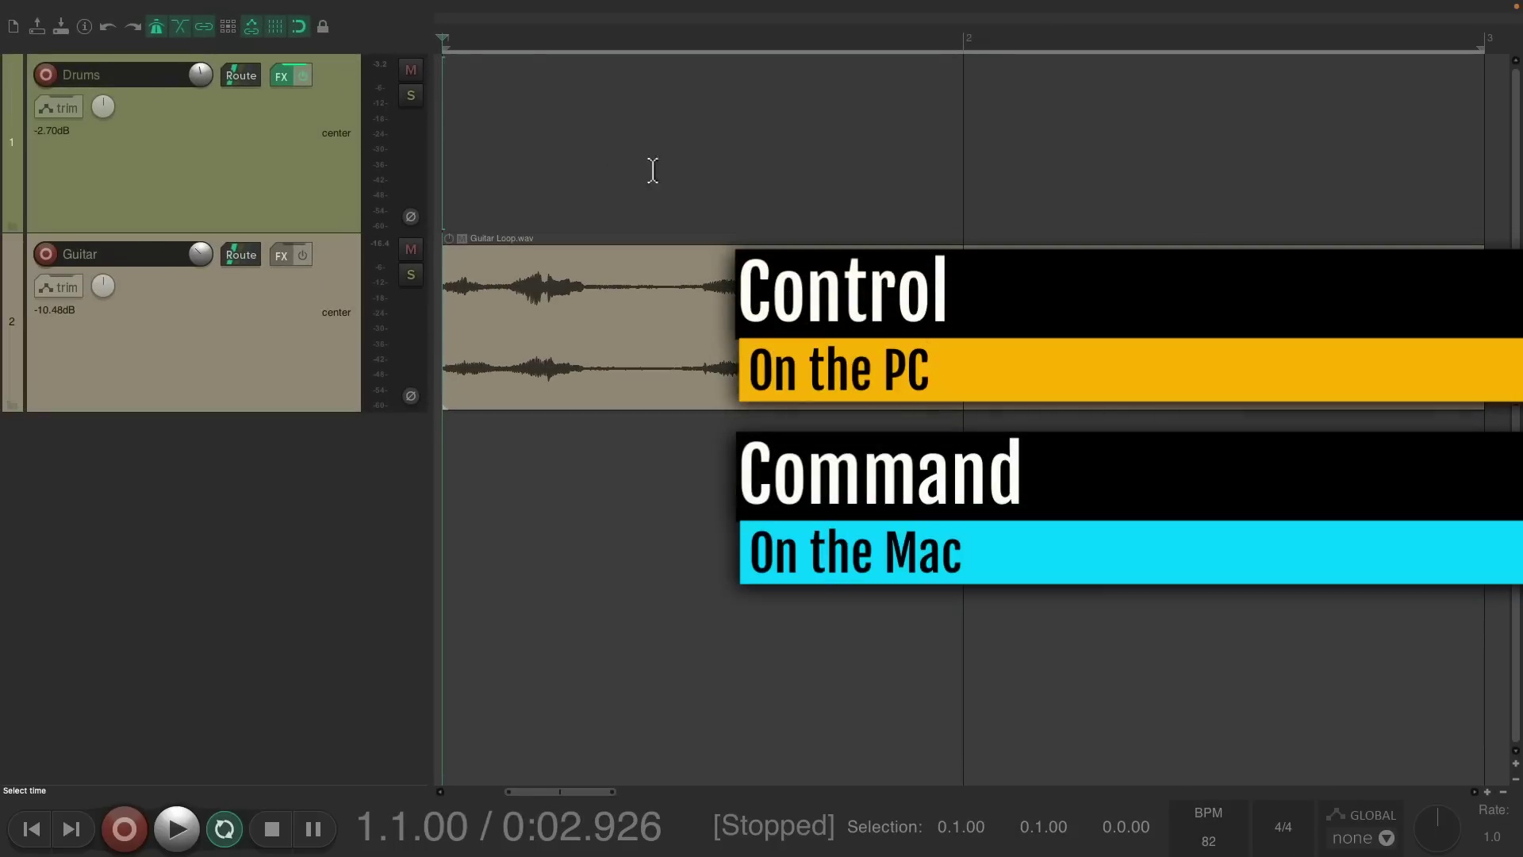
Create an empty two-bar MIDI item on the Drums track and open it for editing in named notes mode.
{"action": "left_click_drag", "start_coordinate": [476, 152], "coordinate": [1482, 129]}
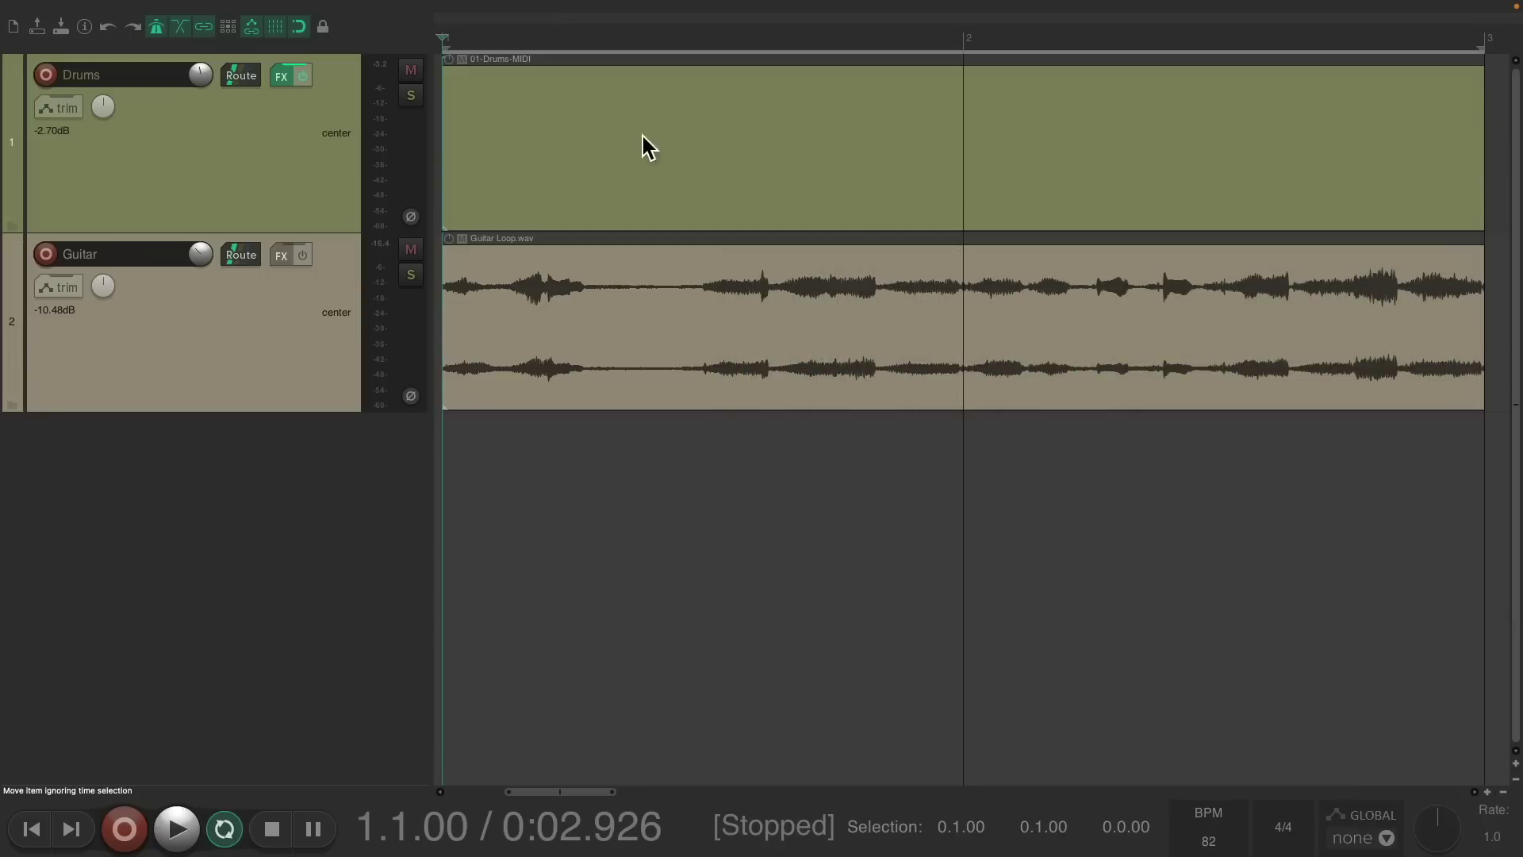
{"action": "double_click", "coordinate": [636, 141]}
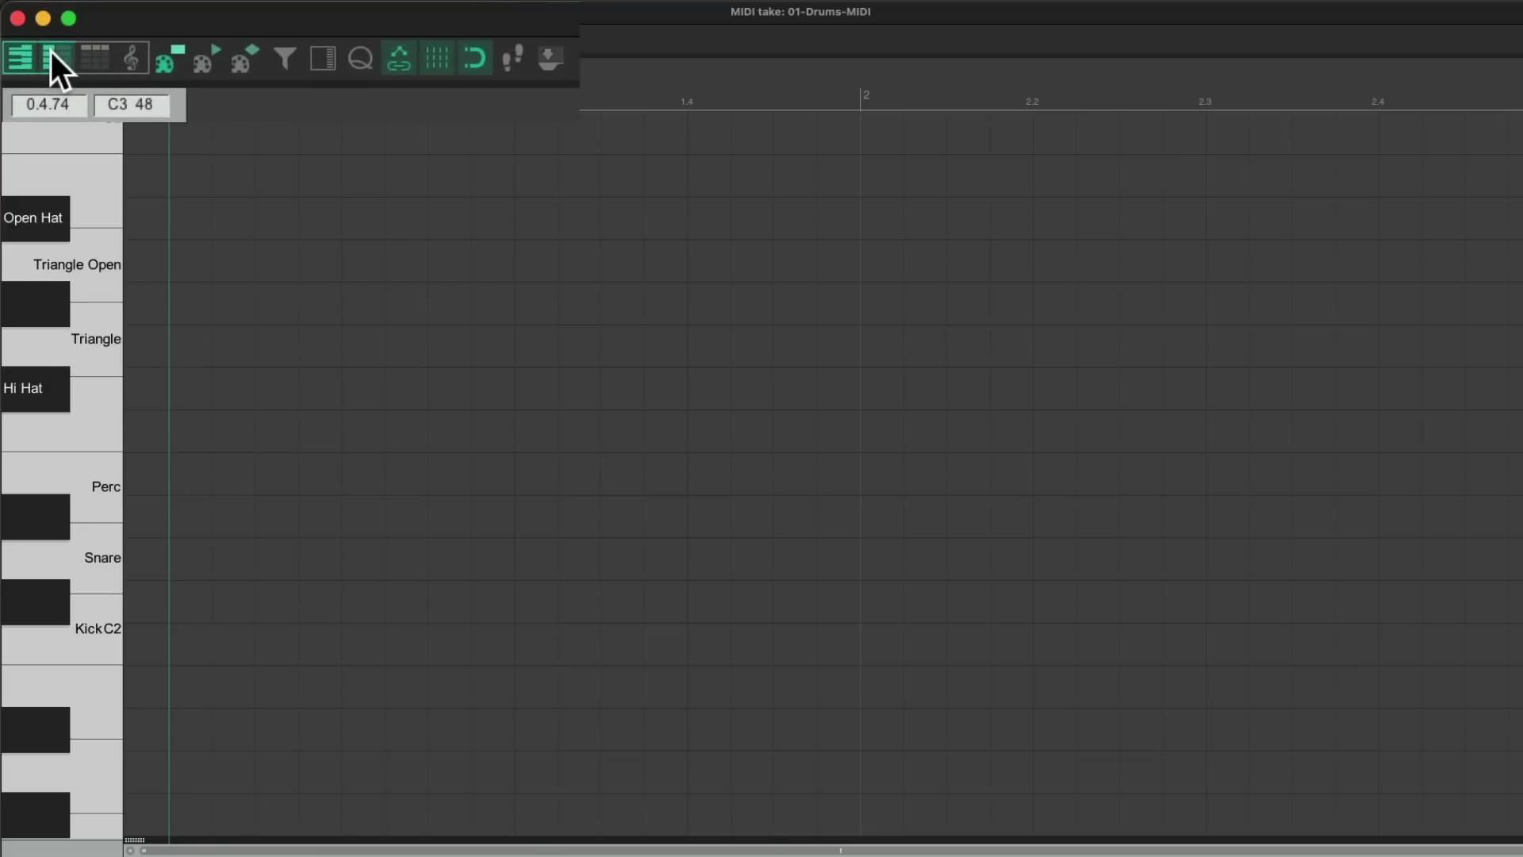
{"action": "left_click", "coordinate": [34, 35]}
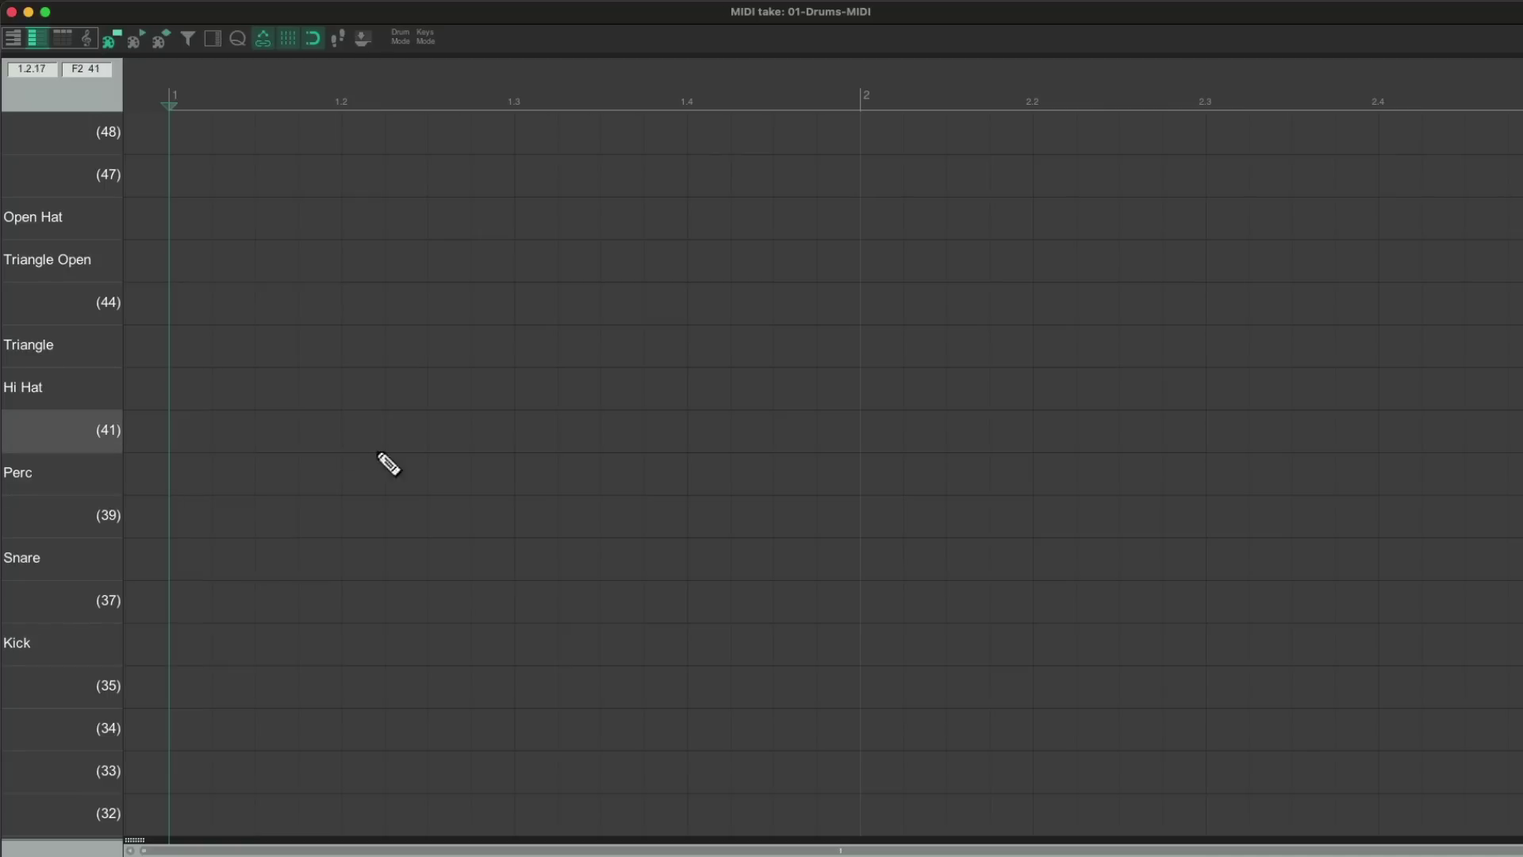
Insert a test note on the Snare row at the start of bar 1 and erase it.
{"action": "left_click", "coordinate": [189, 565]}
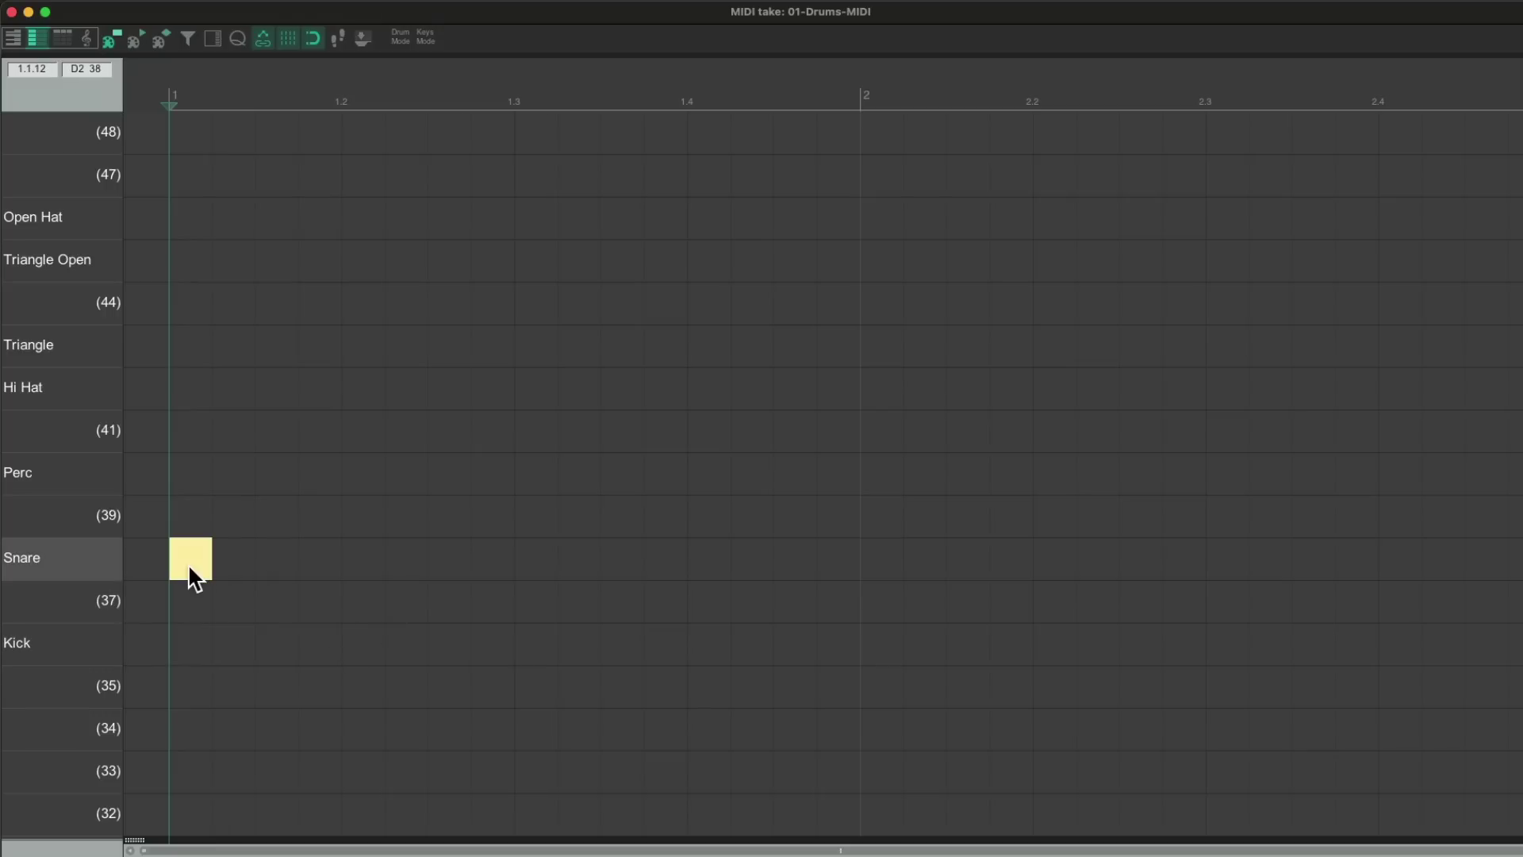
{"action": "double_click", "coordinate": [189, 568]}
{"action": "left_click", "coordinate": [189, 566]}
In the mouse modifier preferences, set the MIDI piano roll's default left-click action to Insert note (Just insert).
{"action": "key", "text": "super+comma"}
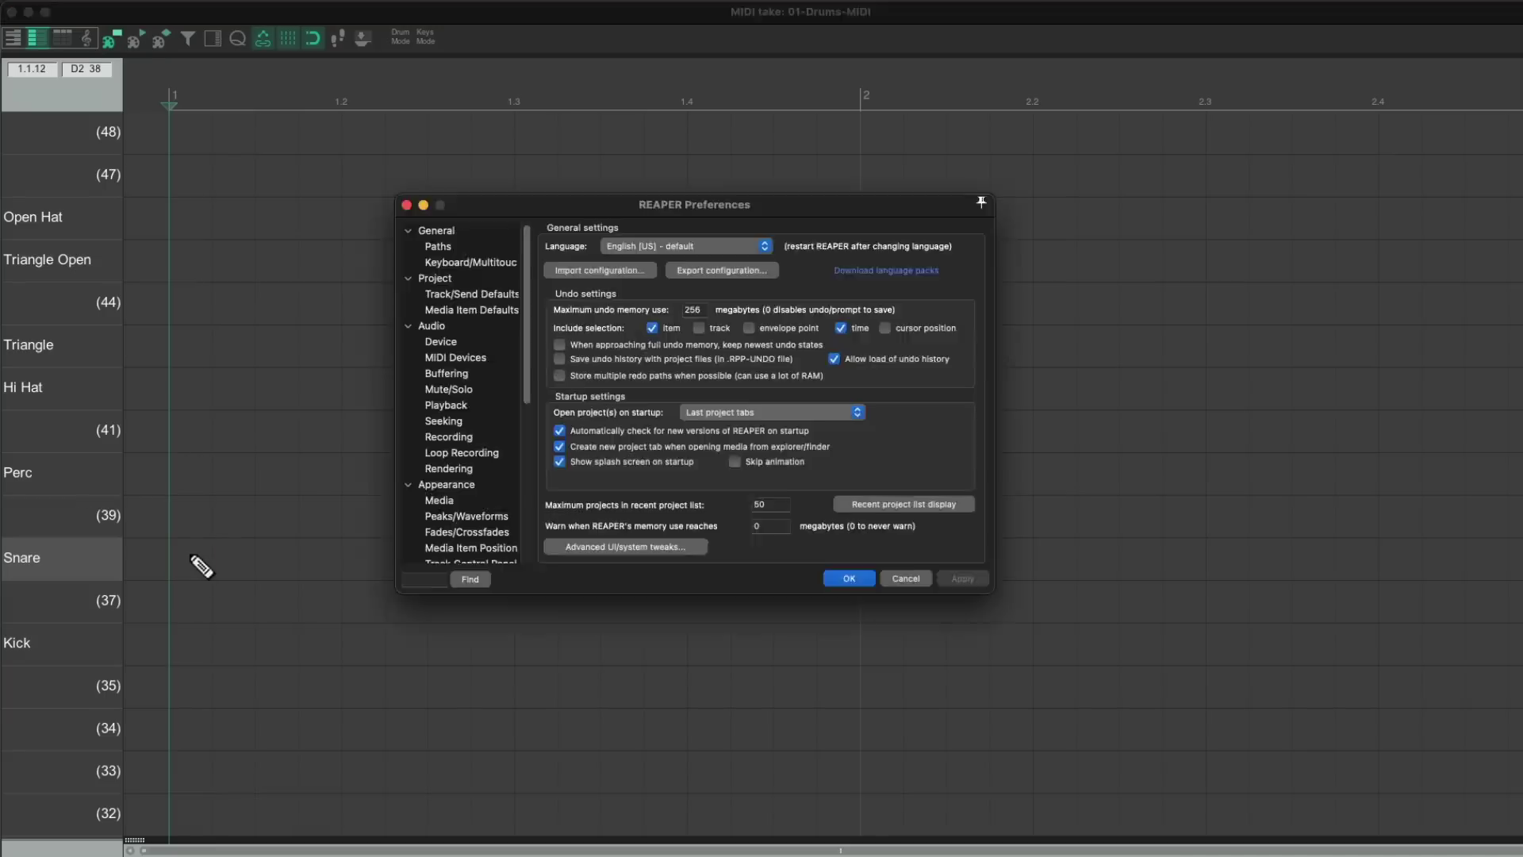
{"action": "scroll", "coordinate": [468, 476], "scroll_direction": "down", "scroll_amount": 3}
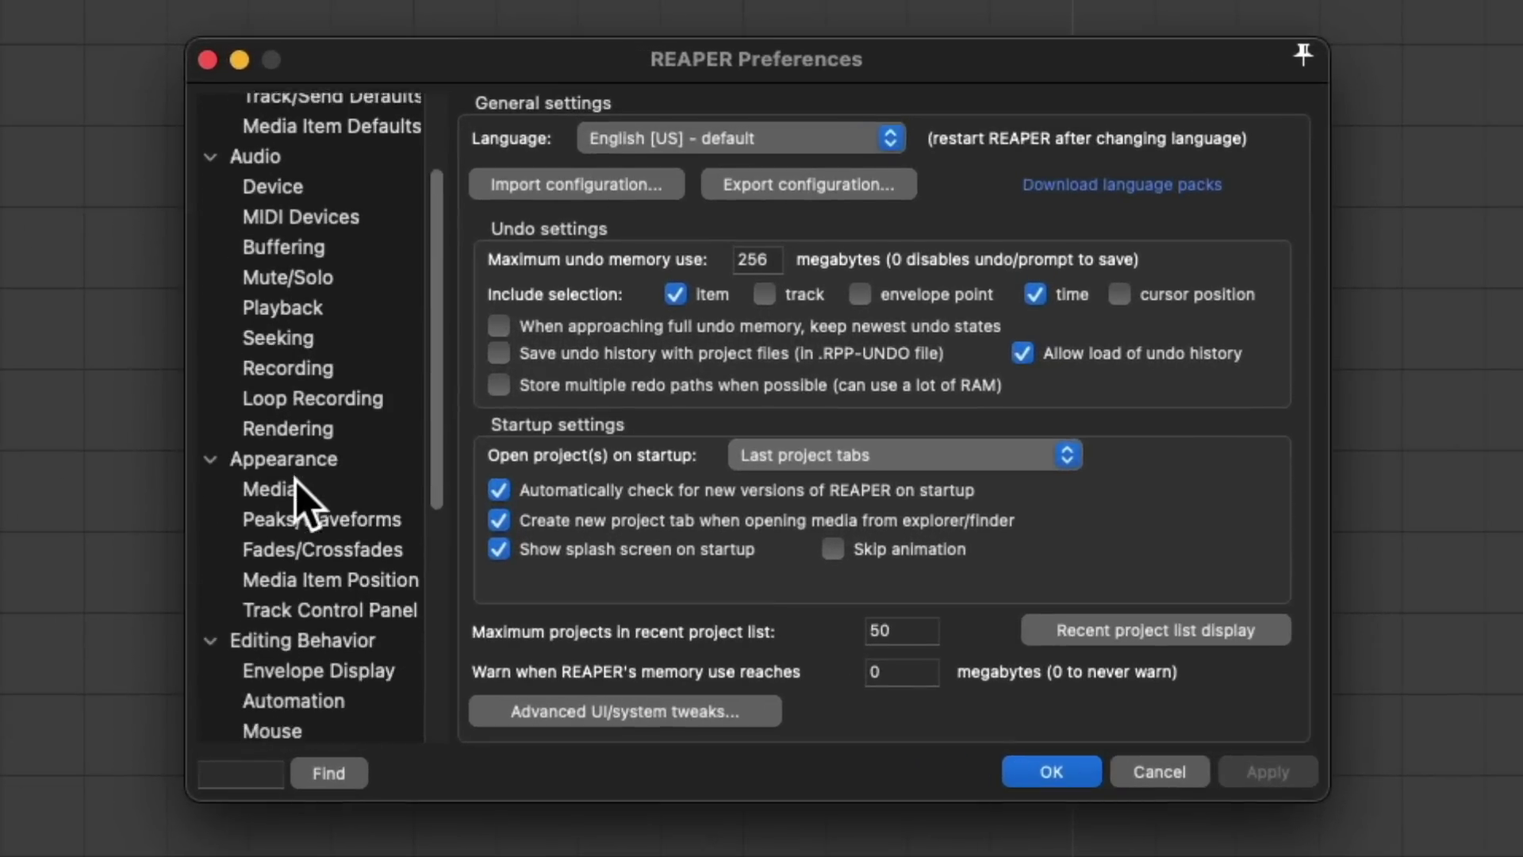
{"action": "scroll", "coordinate": [297, 500], "scroll_direction": "down", "scroll_amount": 8}
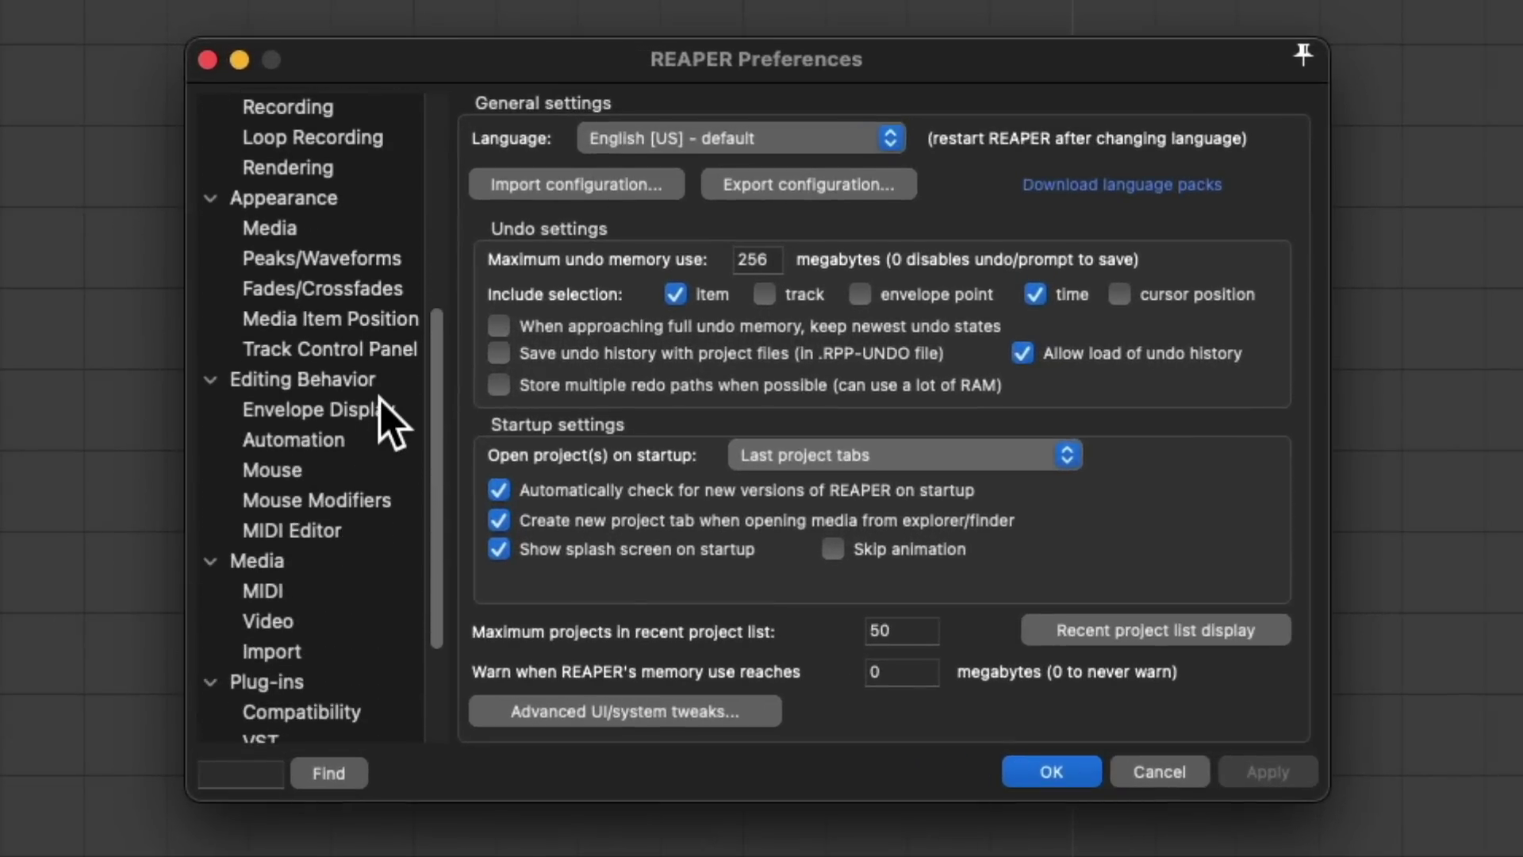
{"action": "left_click", "coordinate": [374, 507]}
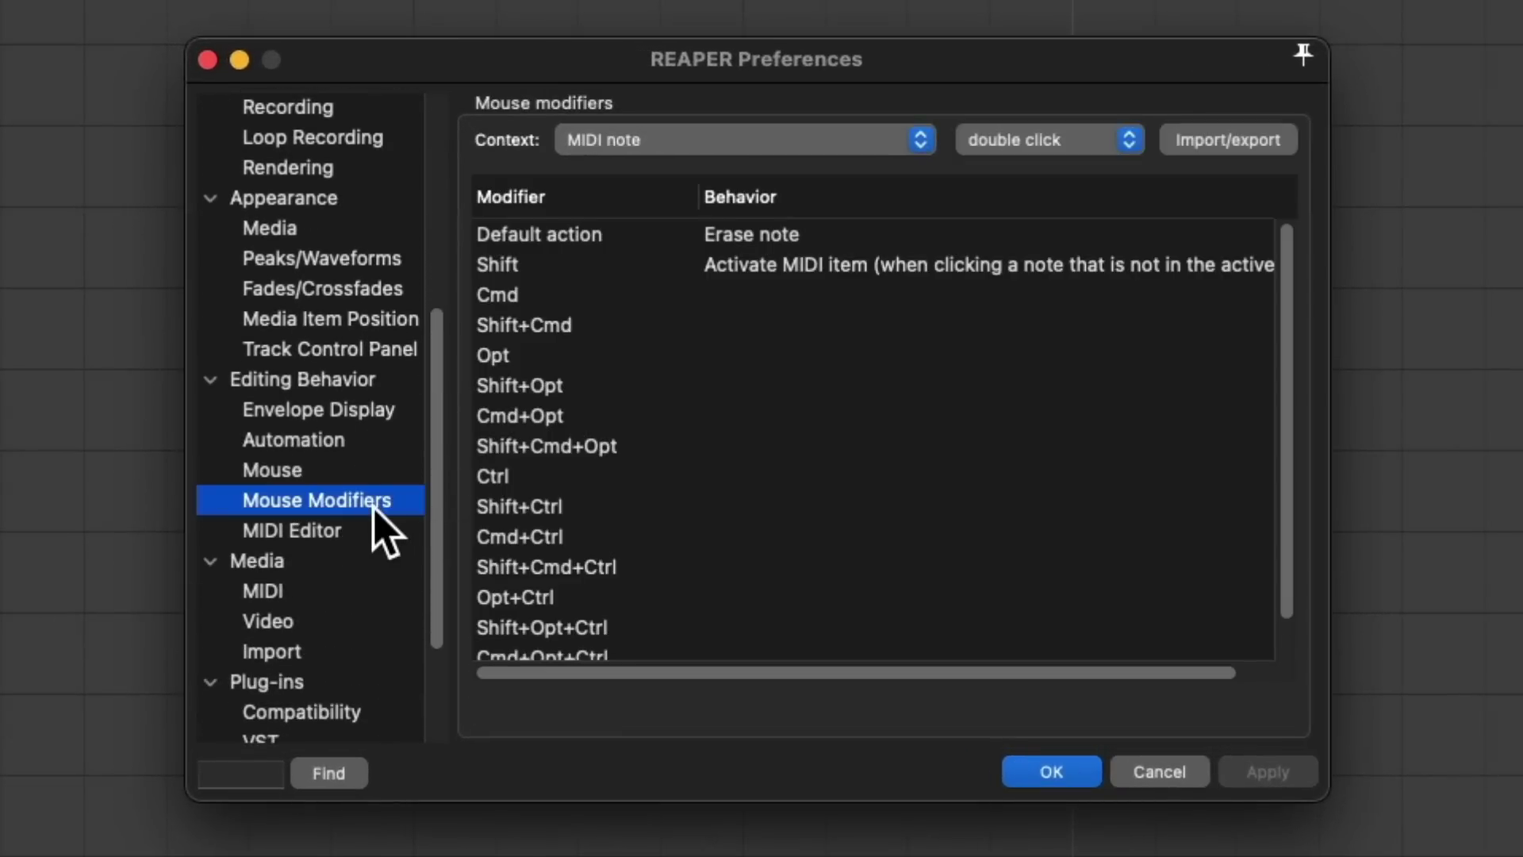
{"action": "left_click", "coordinate": [767, 142]}
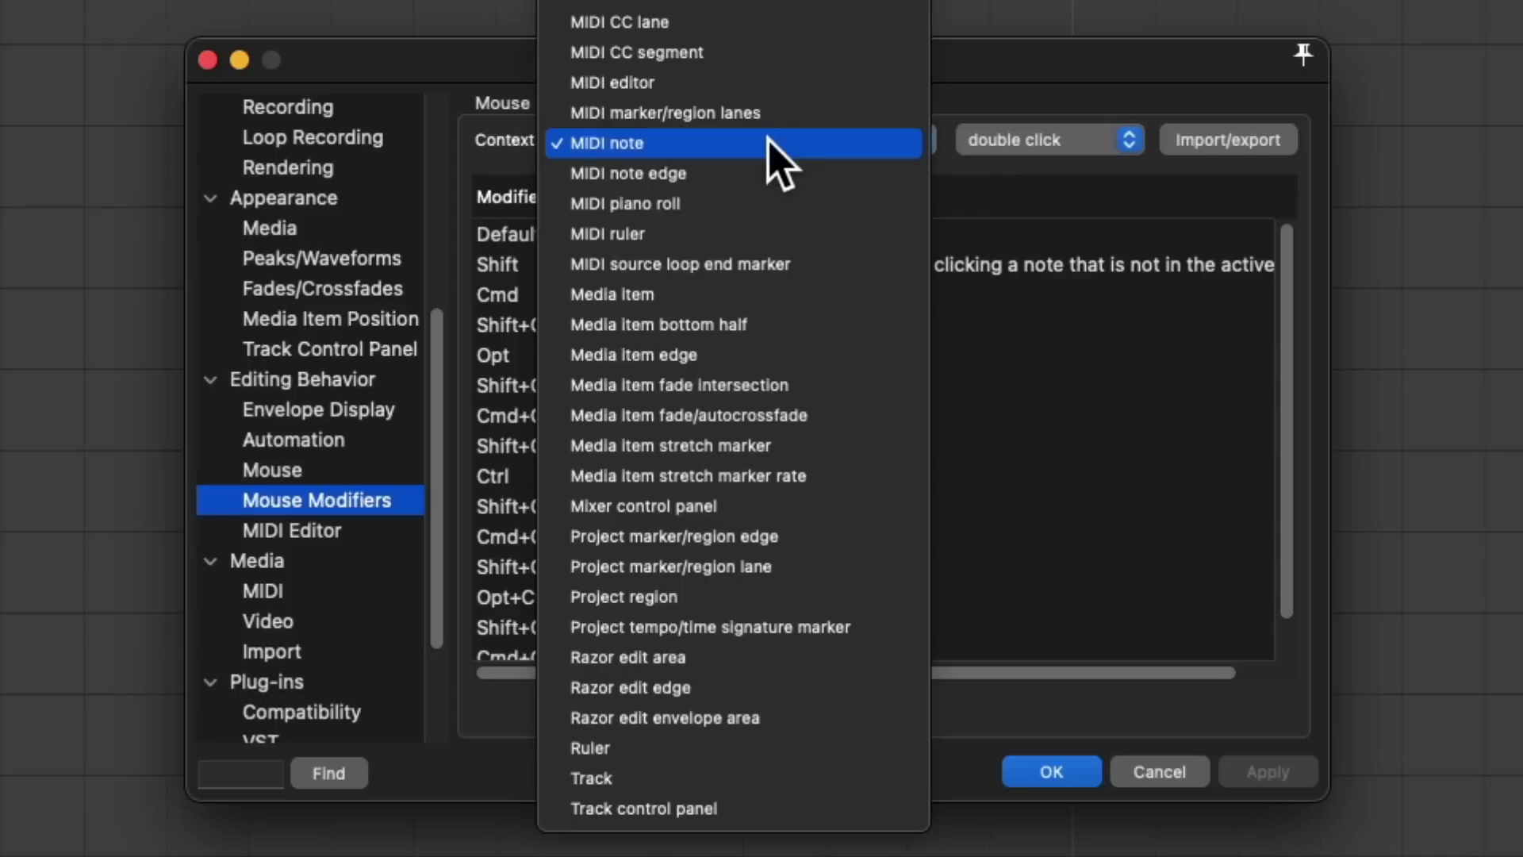
{"action": "left_click", "coordinate": [782, 204]}
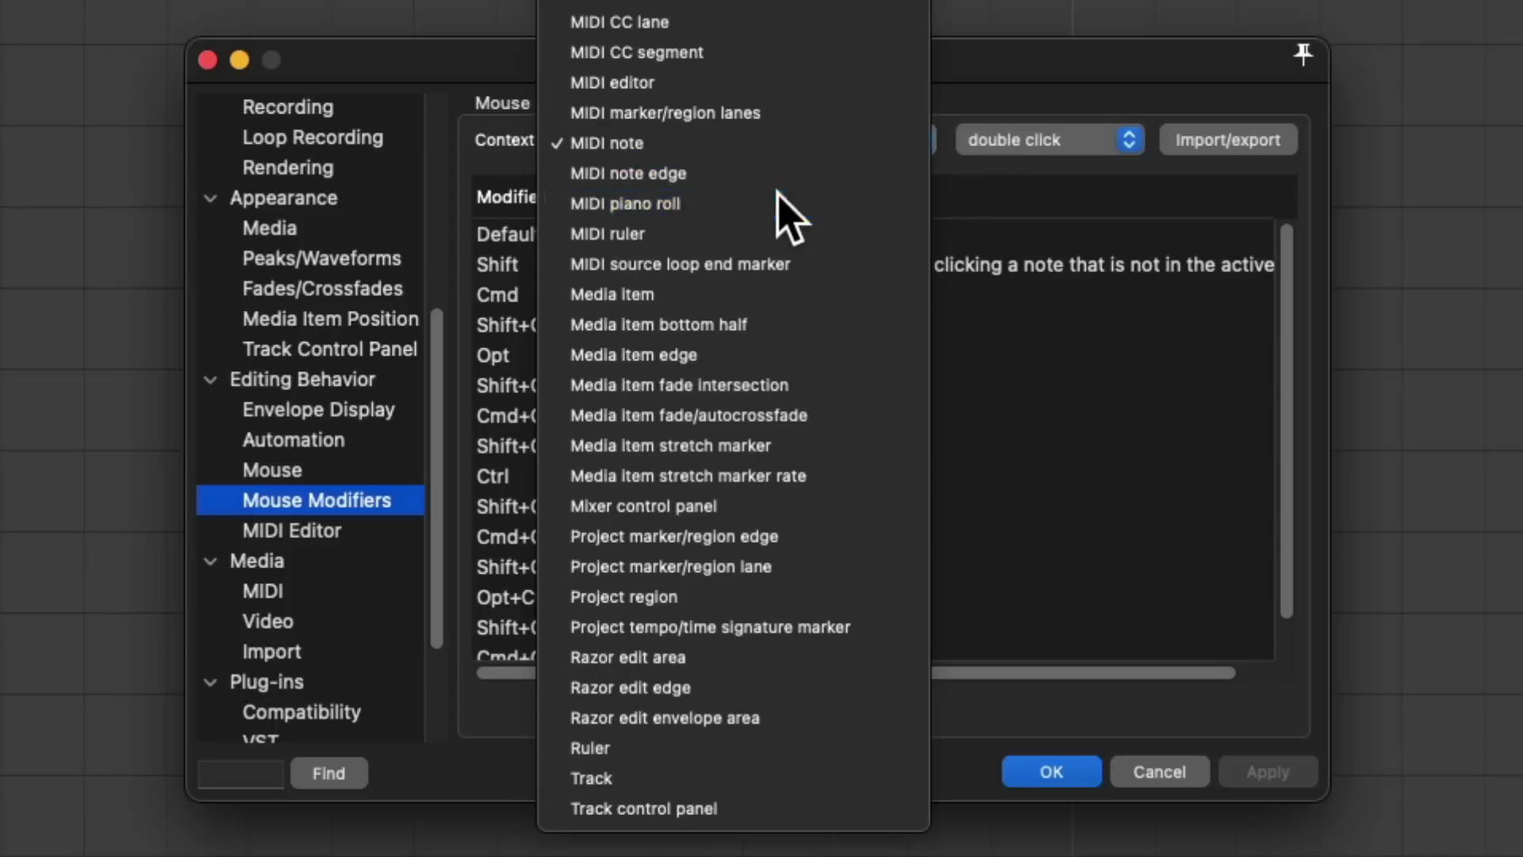
{"action": "left_click", "coordinate": [1084, 143]}
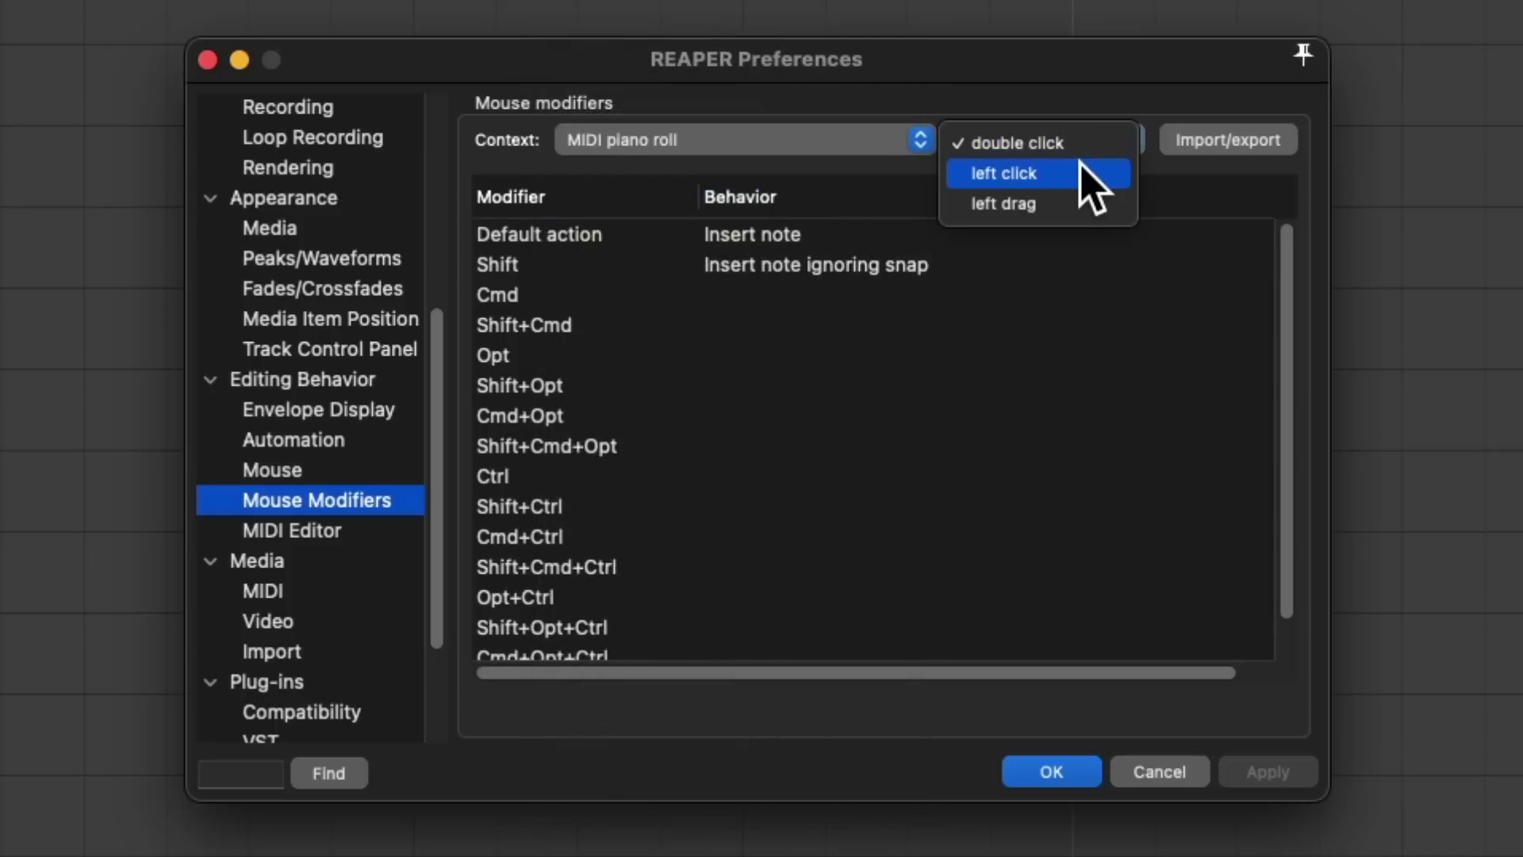
{"action": "left_click", "coordinate": [1085, 173]}
{"action": "double_click", "coordinate": [859, 234]}
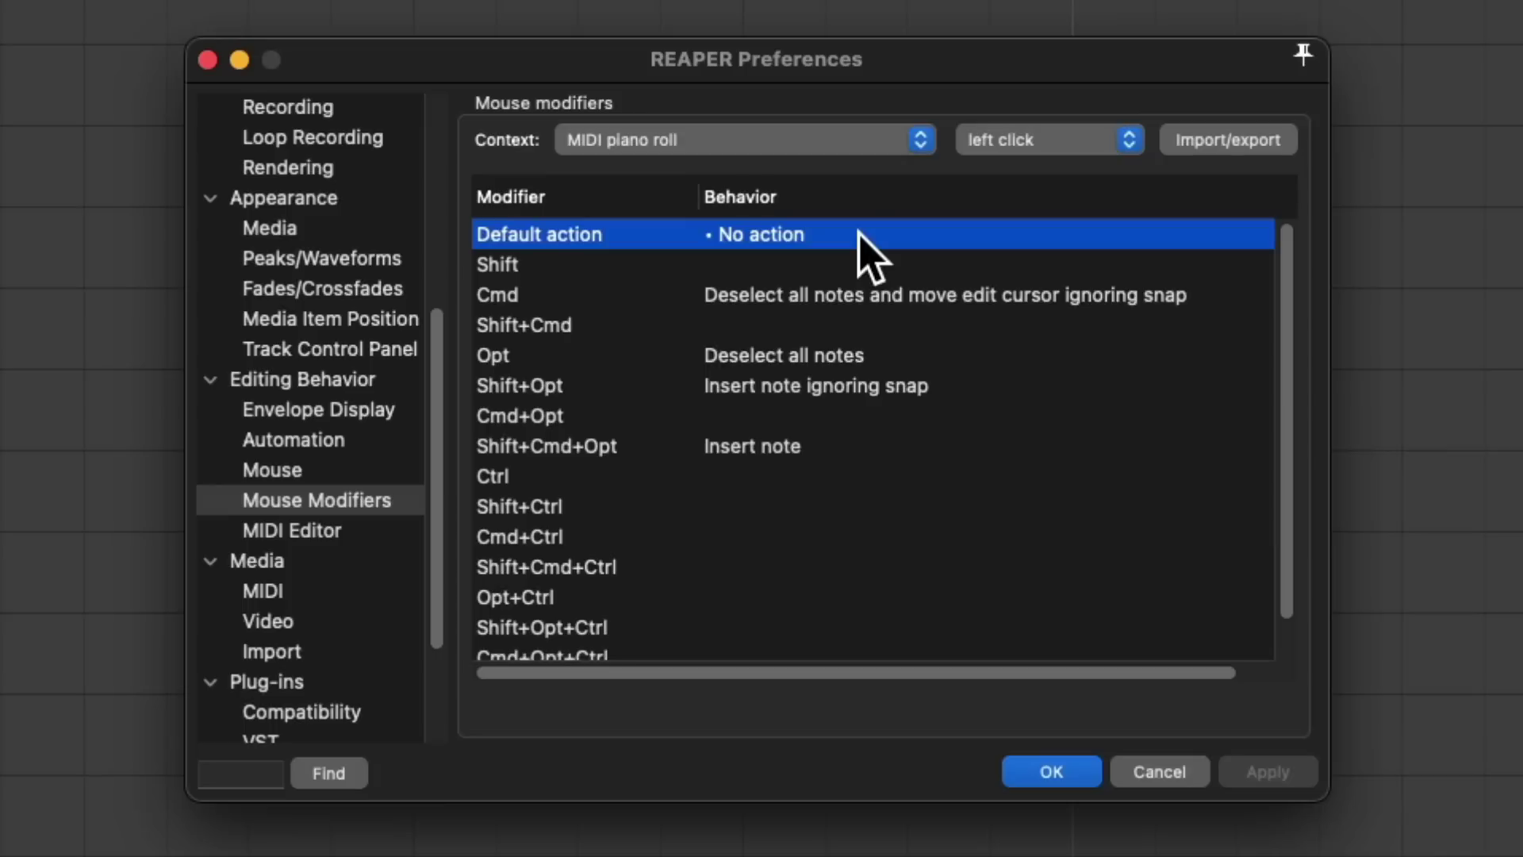
{"action": "mouse_move", "coordinate": [890, 428]}
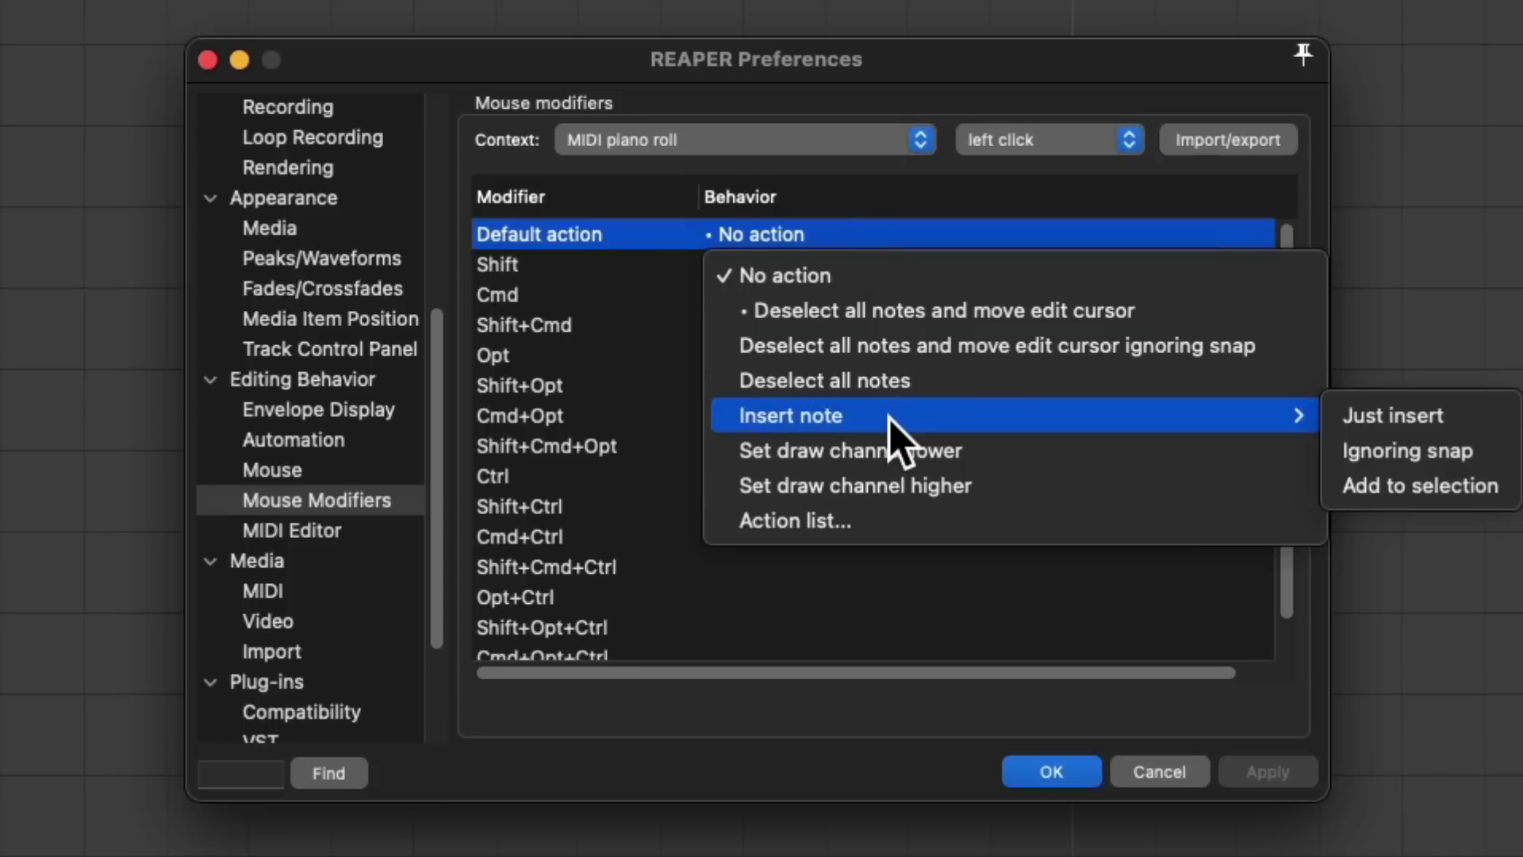
{"action": "left_click", "coordinate": [1450, 417]}
{"action": "left_click", "coordinate": [1055, 769]}
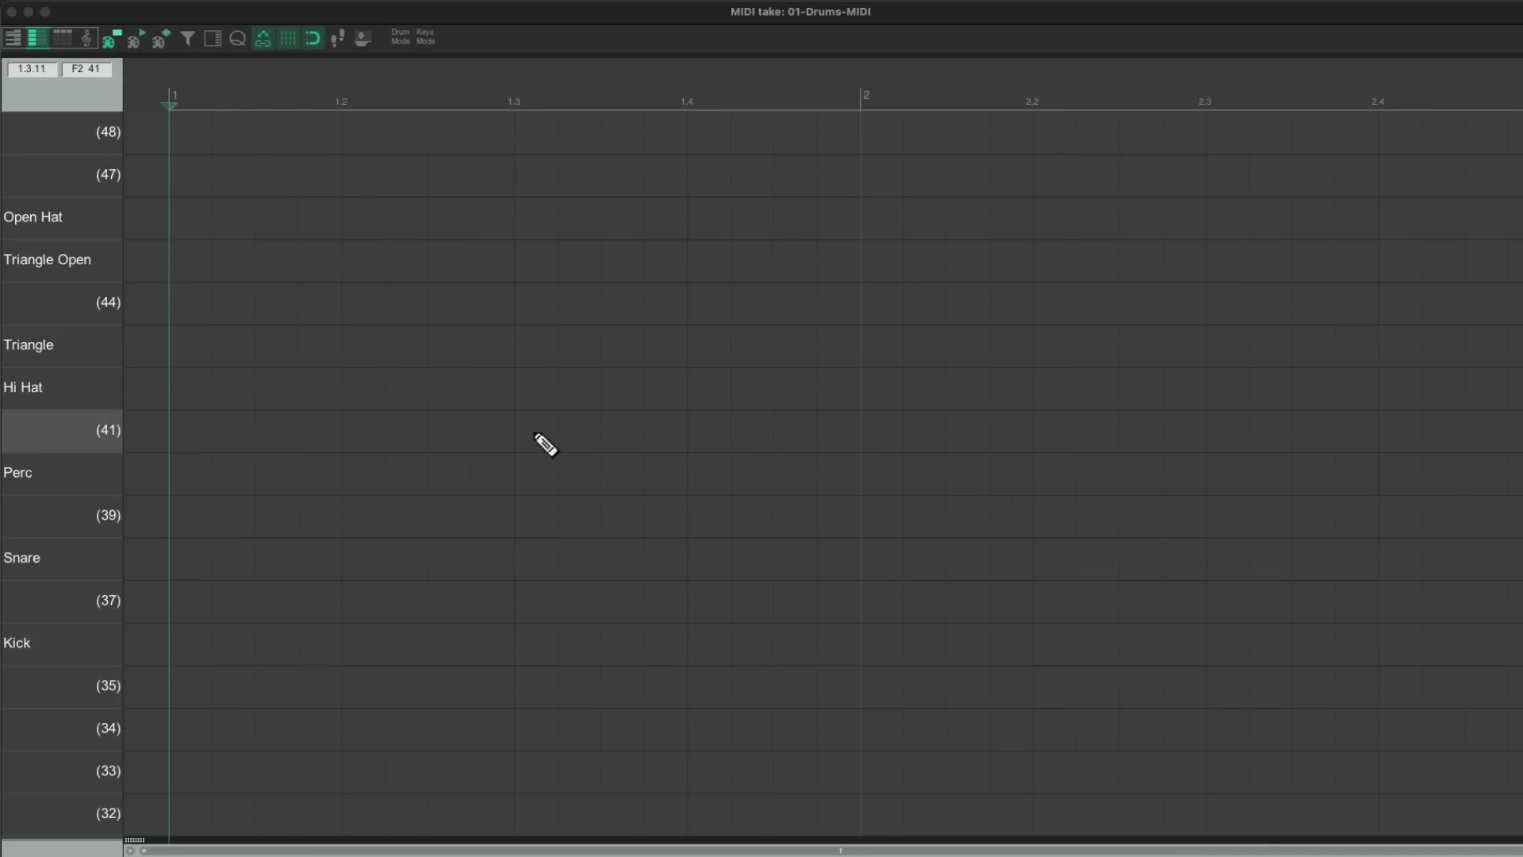
Insert a snare note halfway through beat 1 of bar 1, and display the notes as triangles.
{"action": "left_click", "coordinate": [278, 560]}
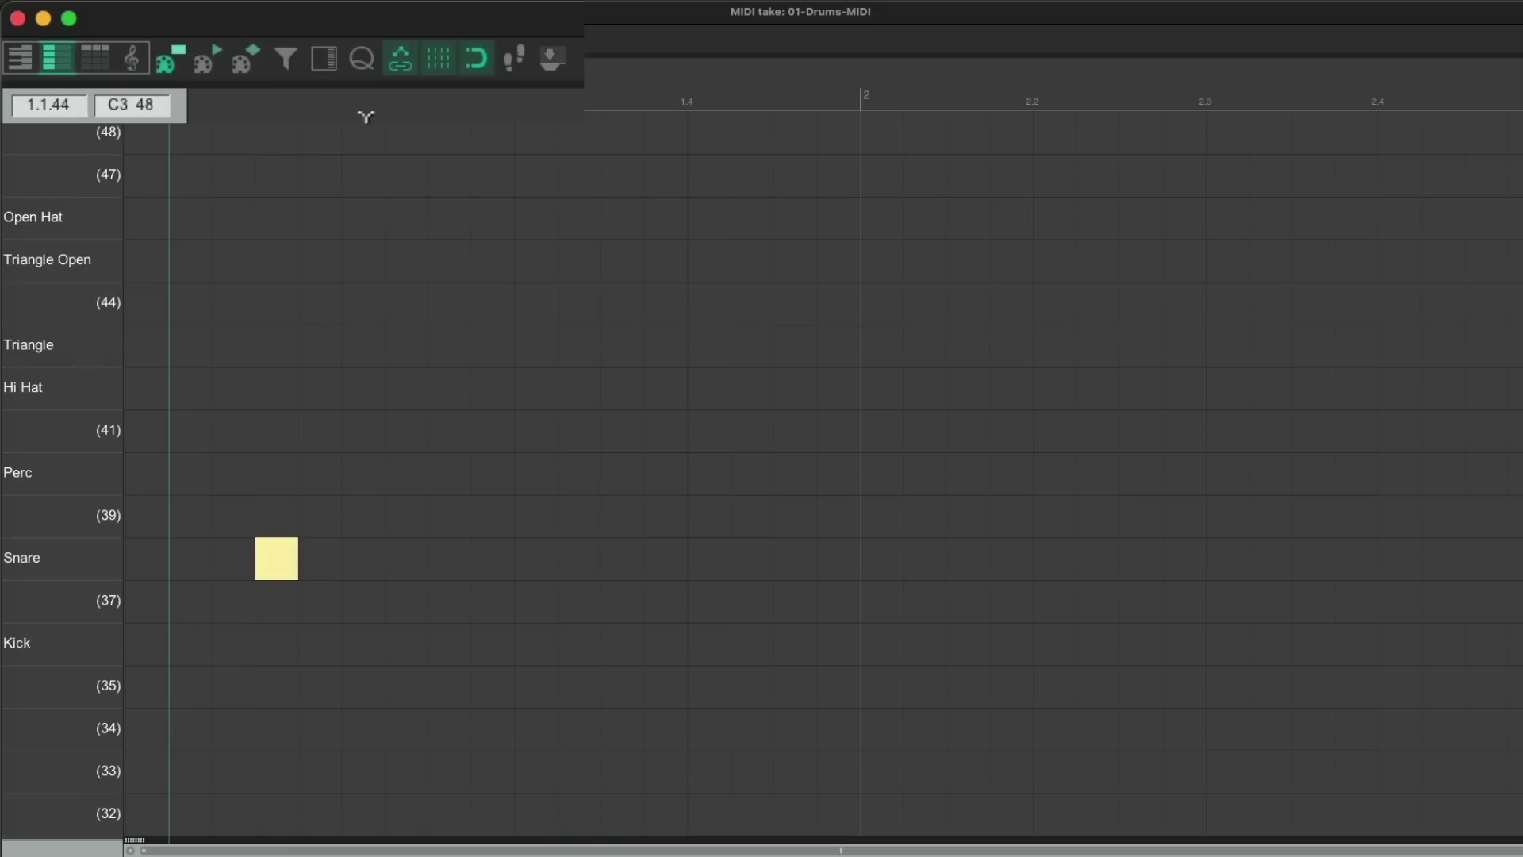
{"action": "left_click", "coordinate": [207, 64]}
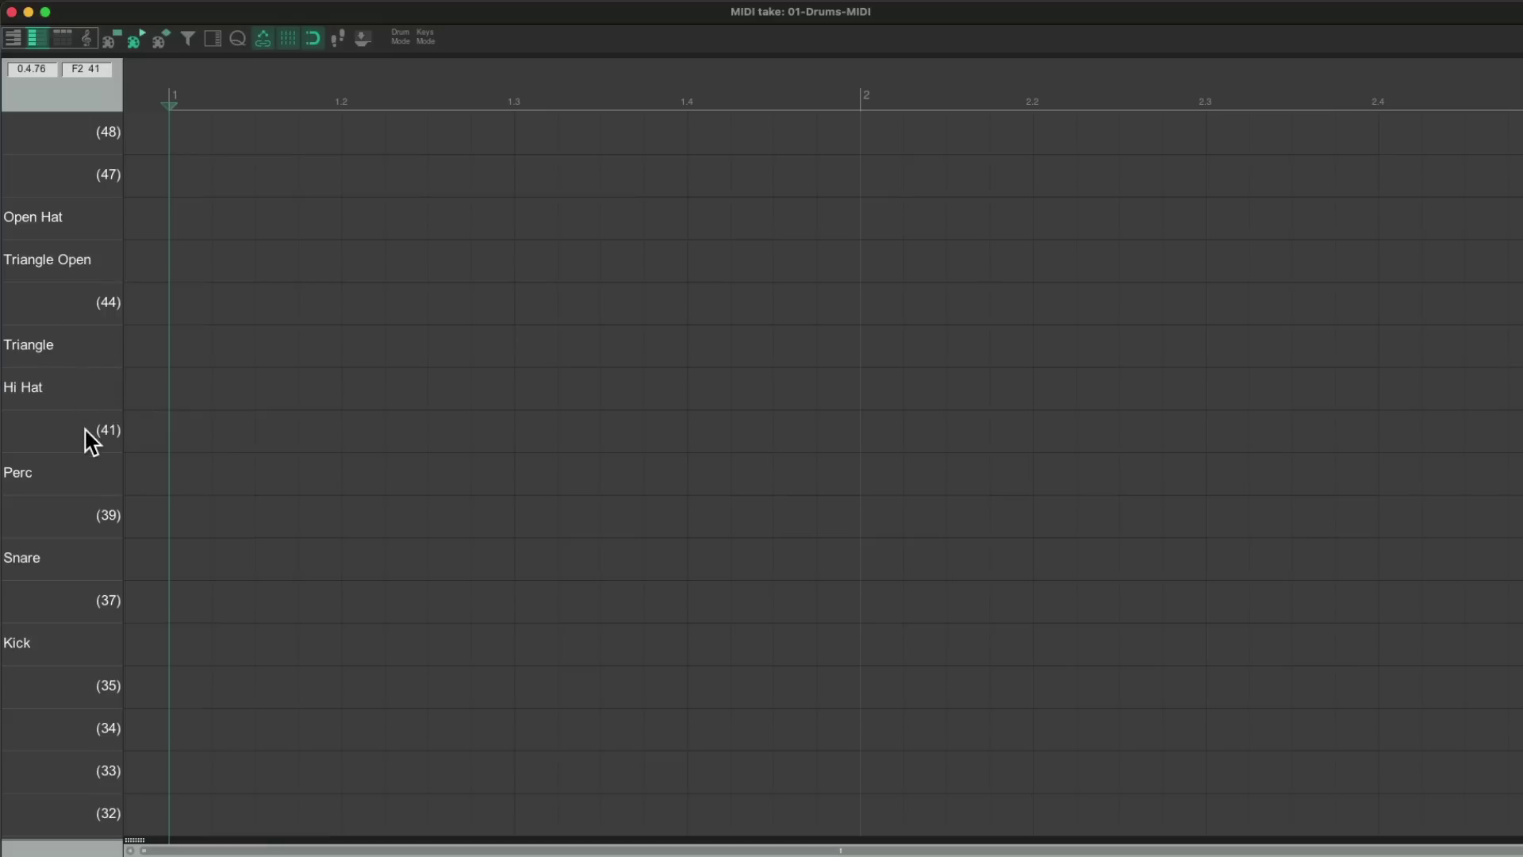
Hide the unused and unnamed note rows so only the named drum rows are shown.
{"action": "right_click", "coordinate": [85, 97]}
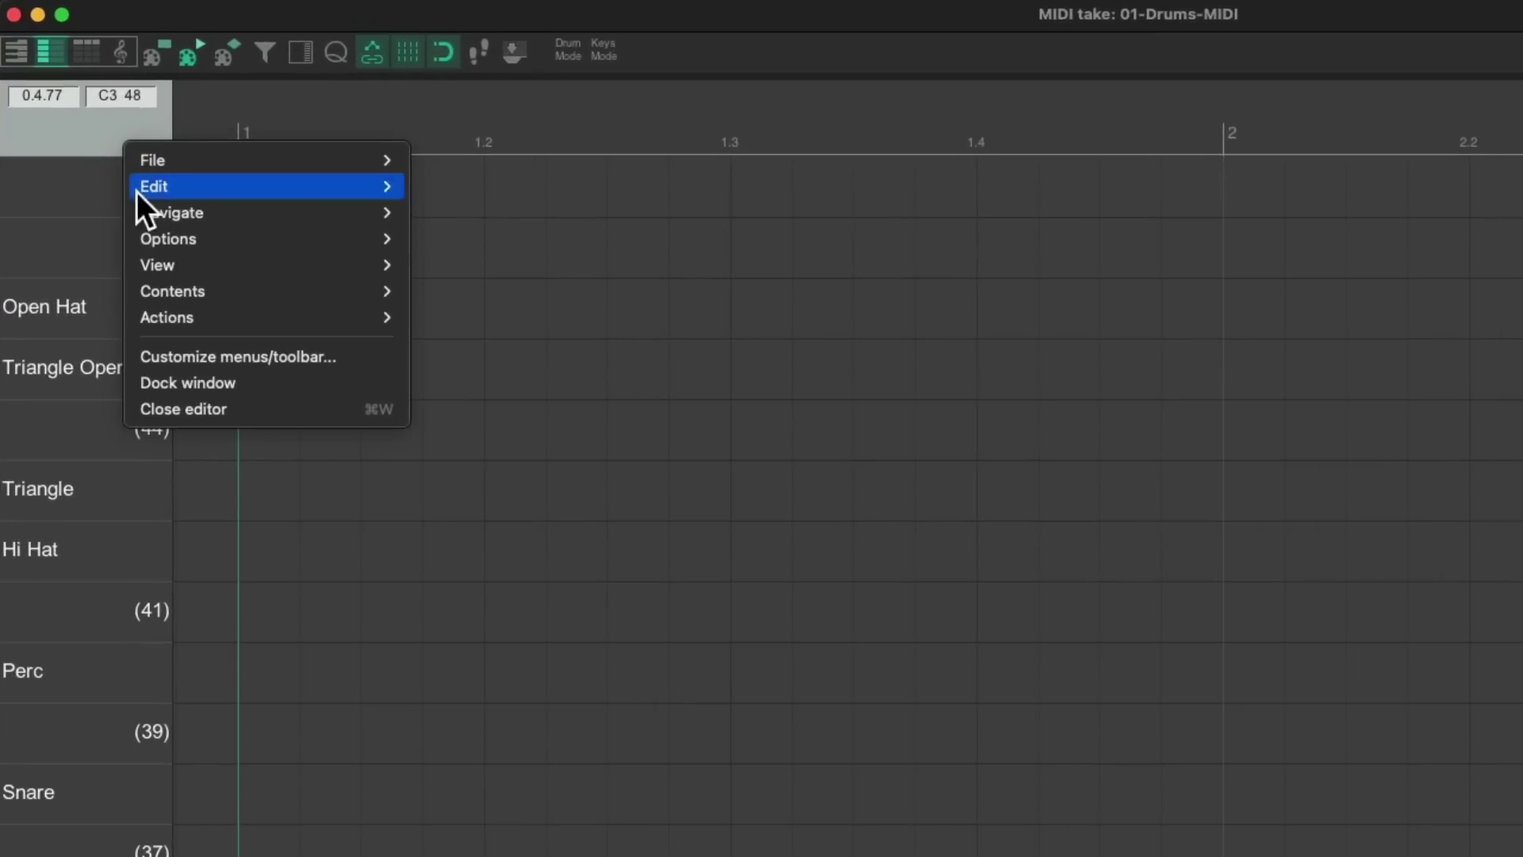
{"action": "mouse_move", "coordinate": [138, 256]}
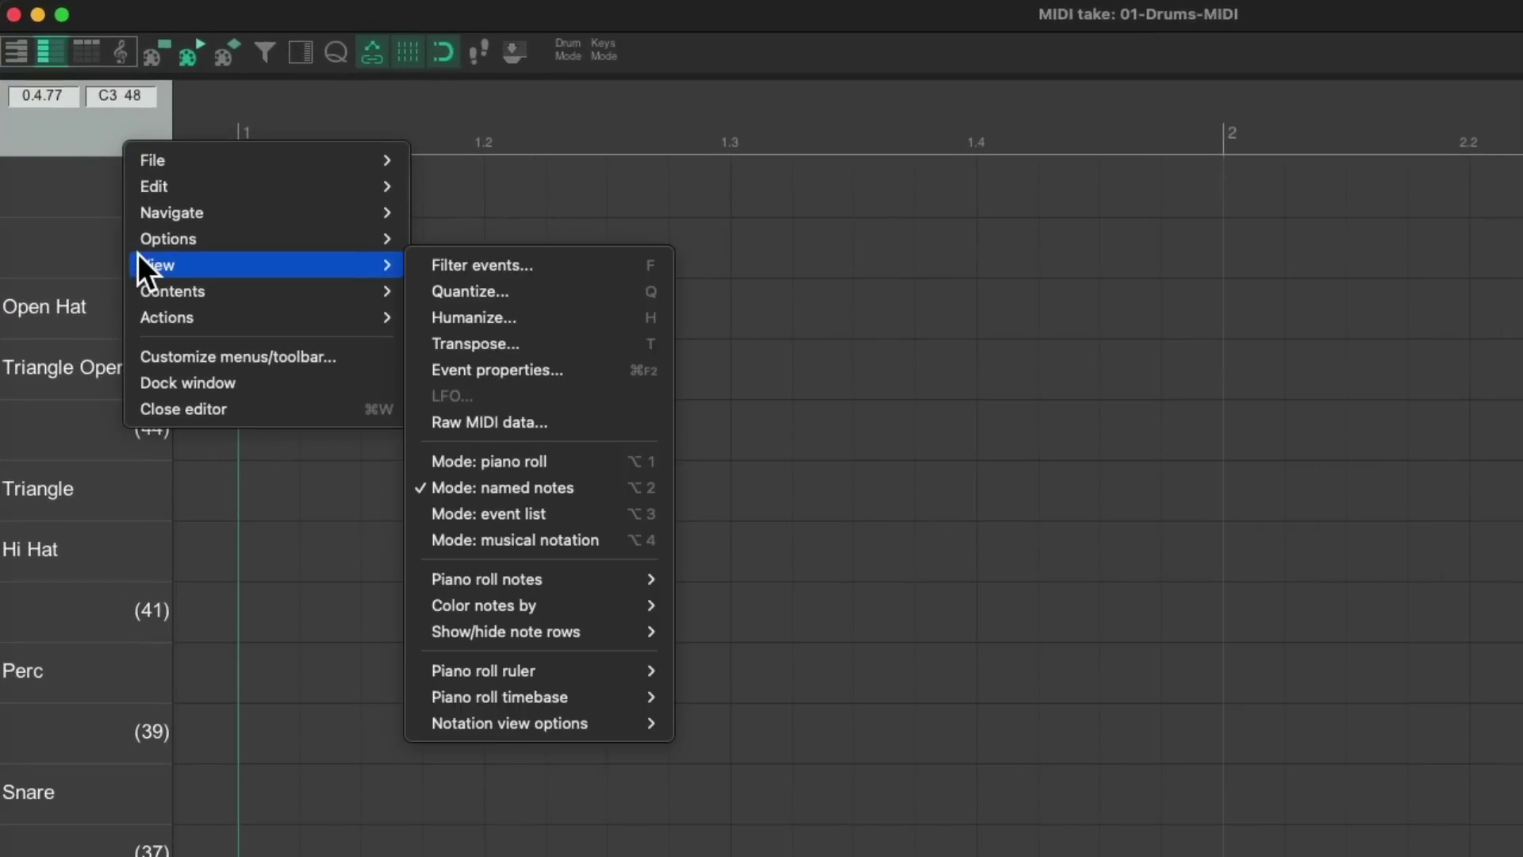
{"action": "mouse_move", "coordinate": [581, 623]}
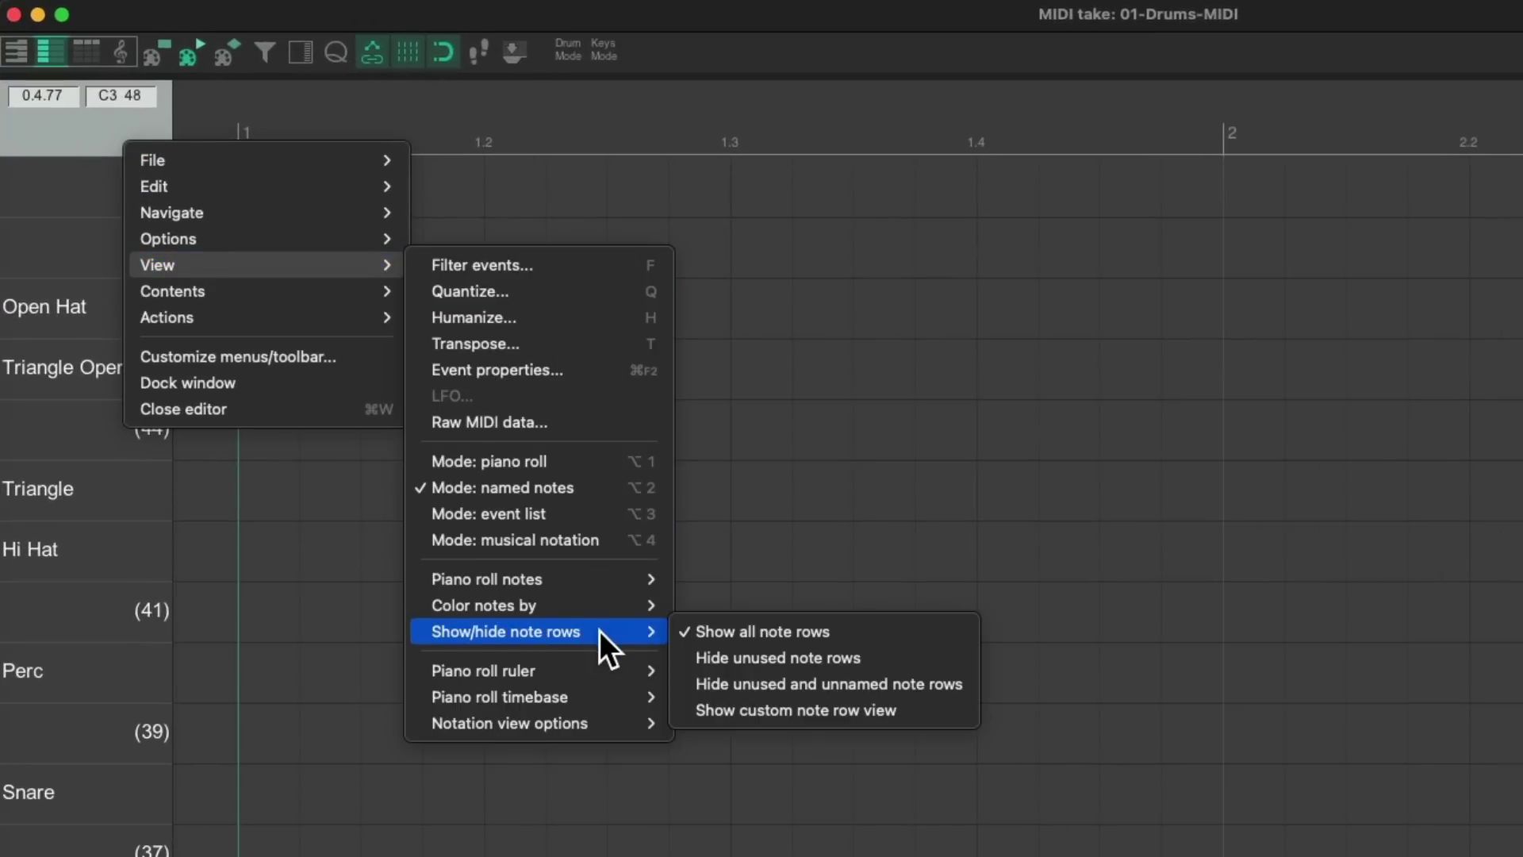
{"action": "left_click", "coordinate": [863, 685]}
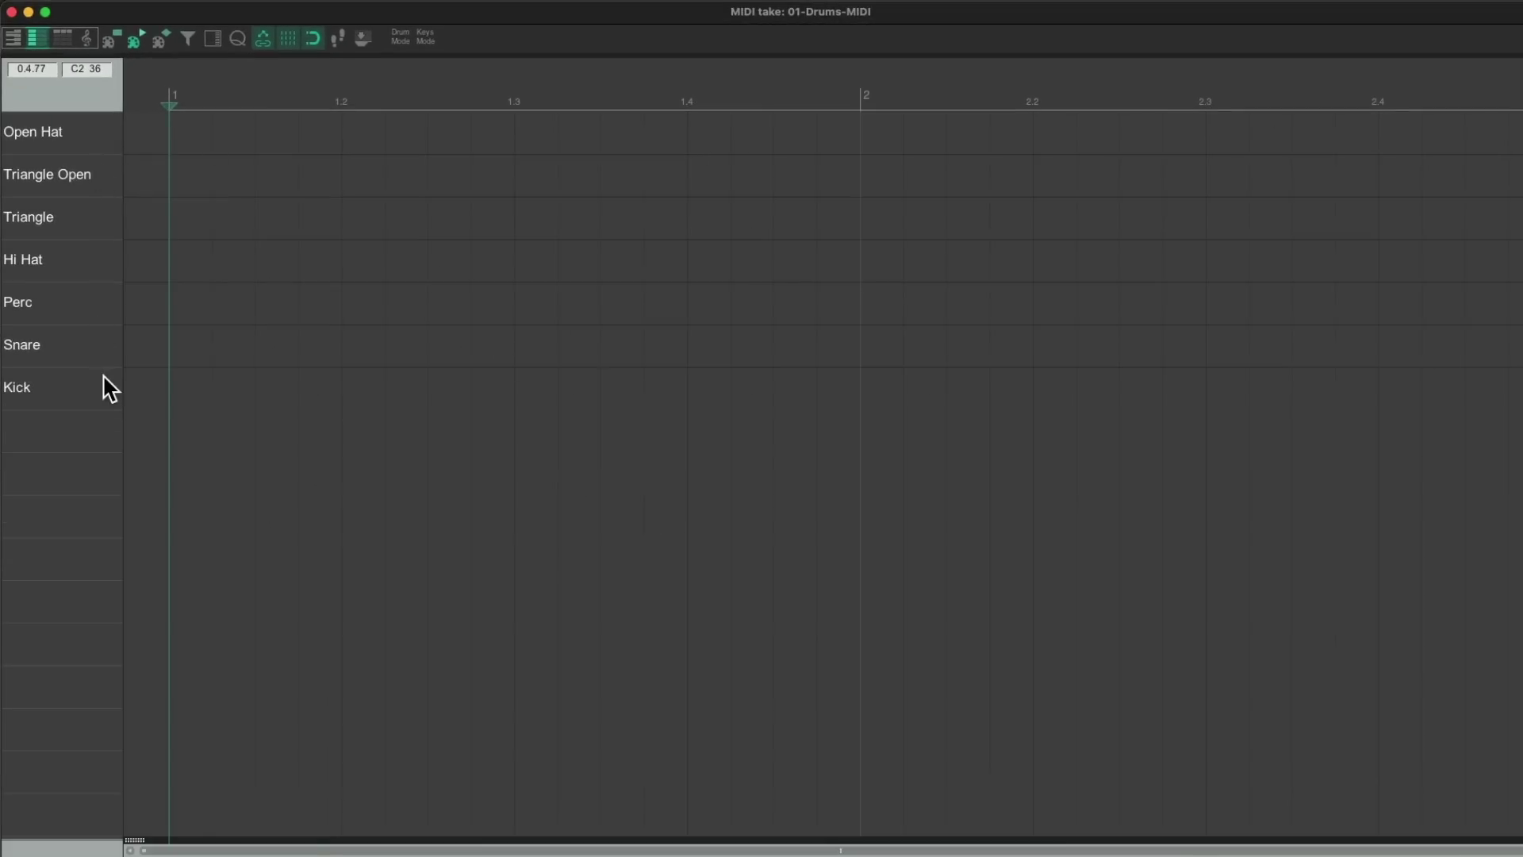
Reorder the note rows, moving Open Hat directly above Hi Hat and Perc above Triangle Open.
{"action": "scroll", "coordinate": [441, 135], "scroll_direction": "up", "scroll_amount": 4}
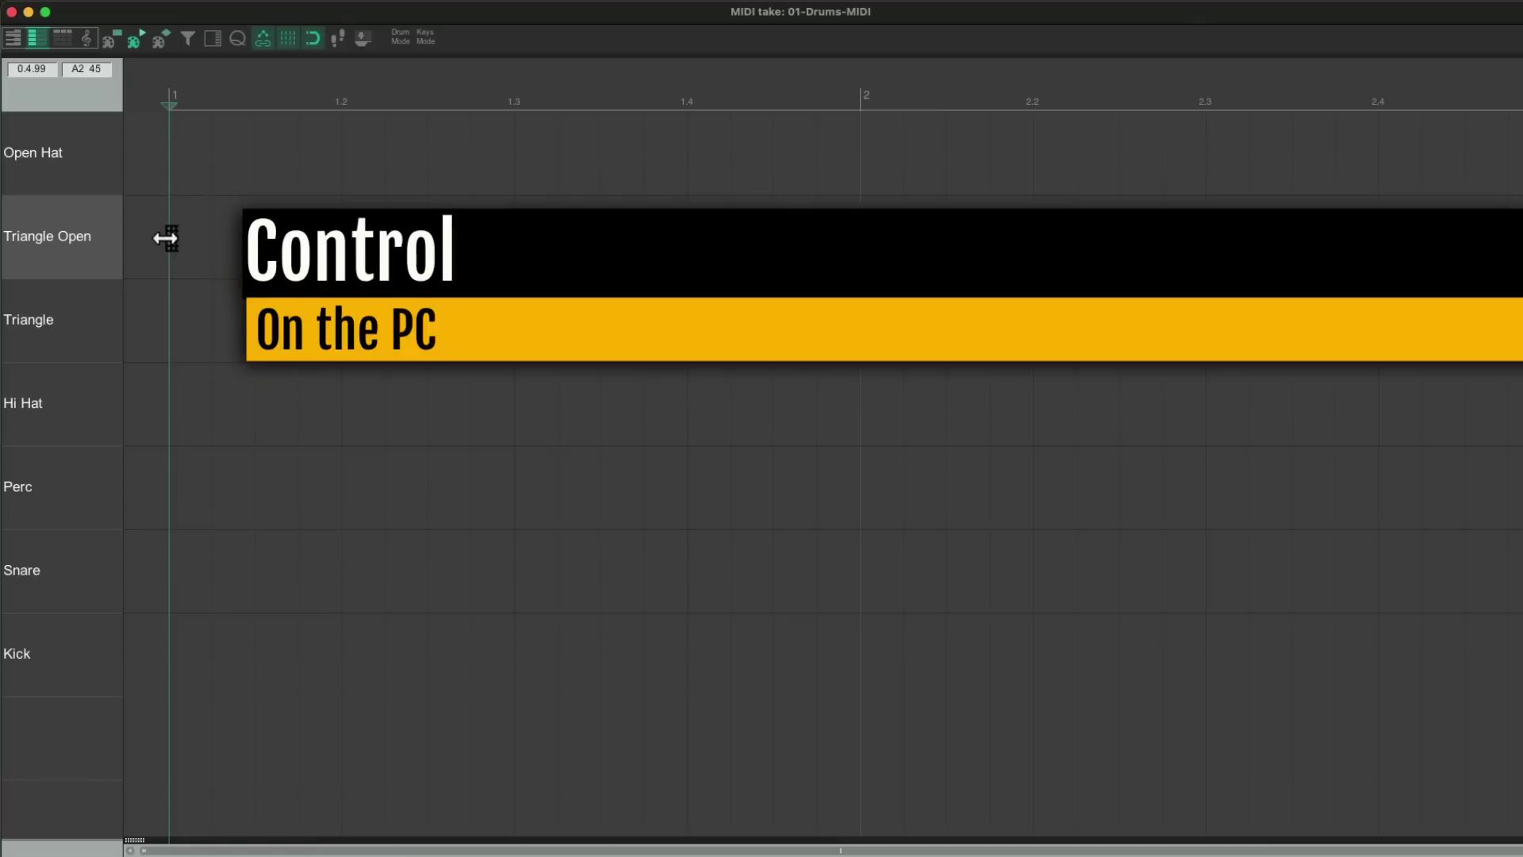
{"action": "left_click_drag", "start_coordinate": [108, 180], "coordinate": [99, 358]}
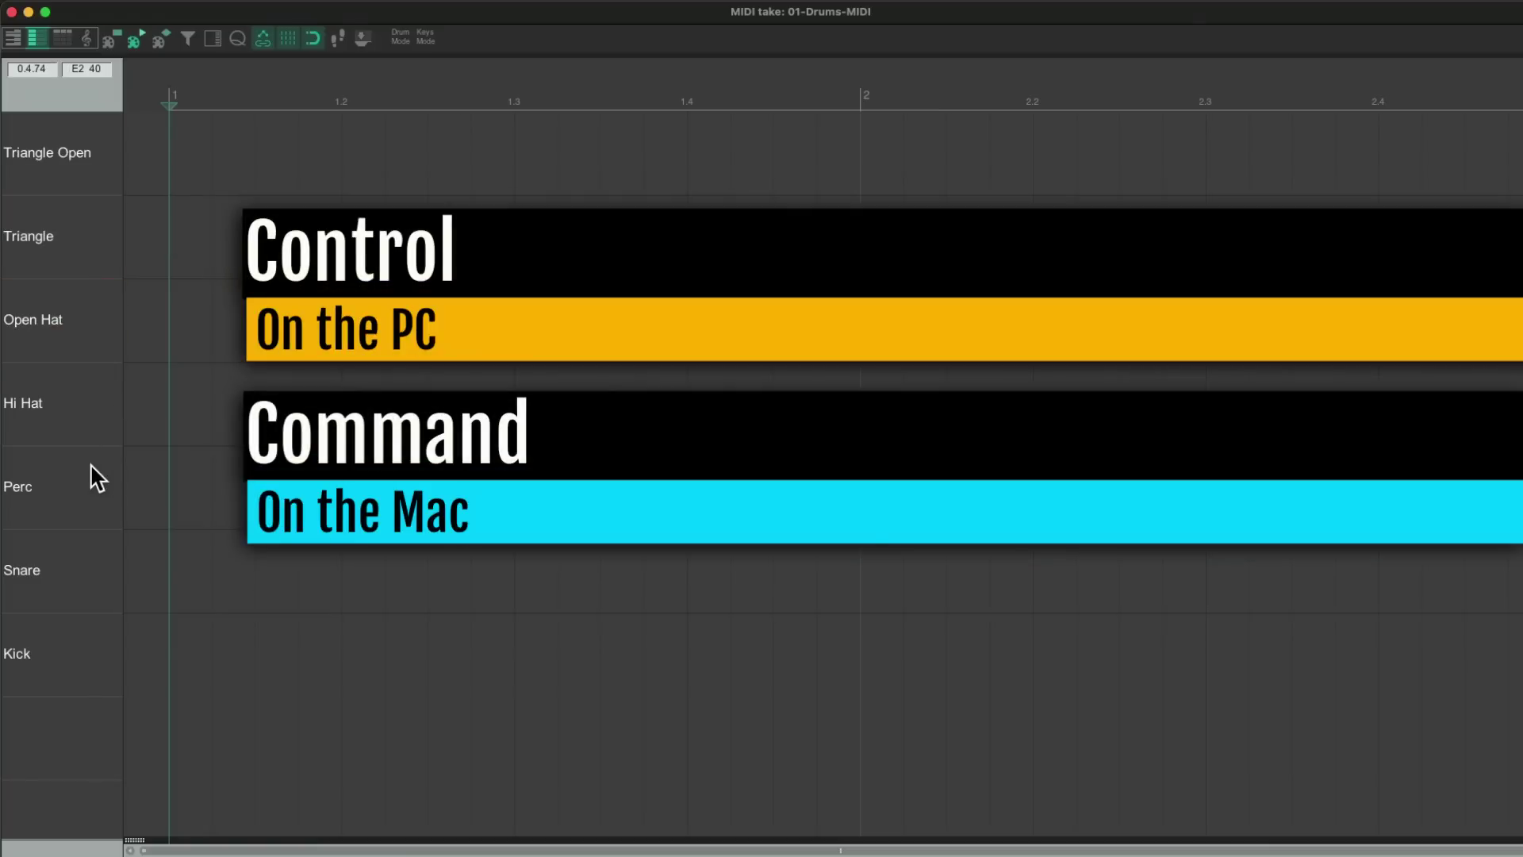
{"action": "left_click_drag", "start_coordinate": [96, 470], "coordinate": [74, 157]}
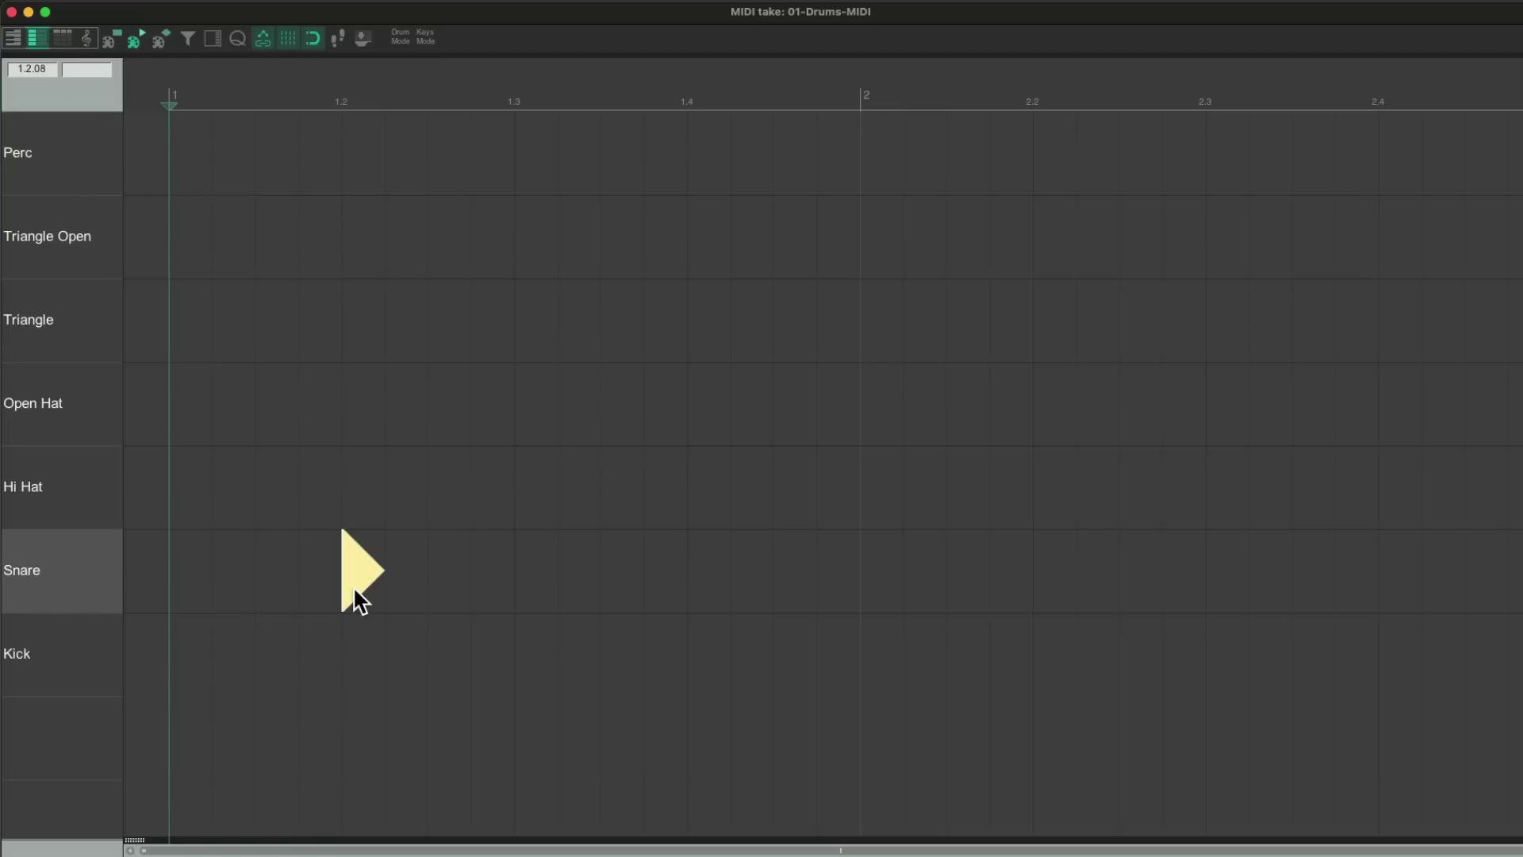
Show note names on the piano roll notes.
{"action": "right_click", "coordinate": [102, 93]}
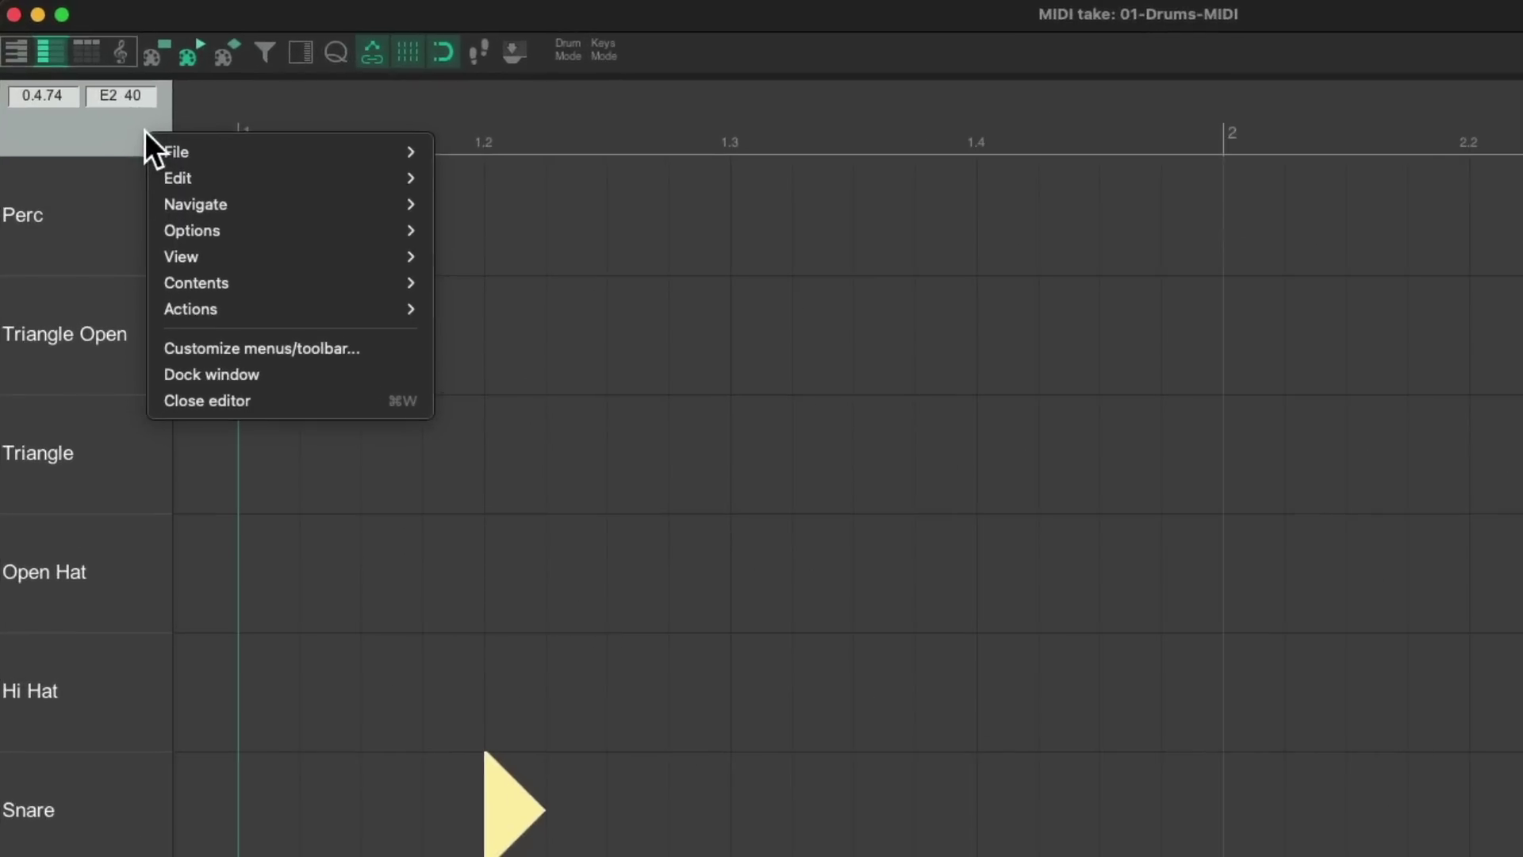
{"action": "mouse_move", "coordinate": [184, 257]}
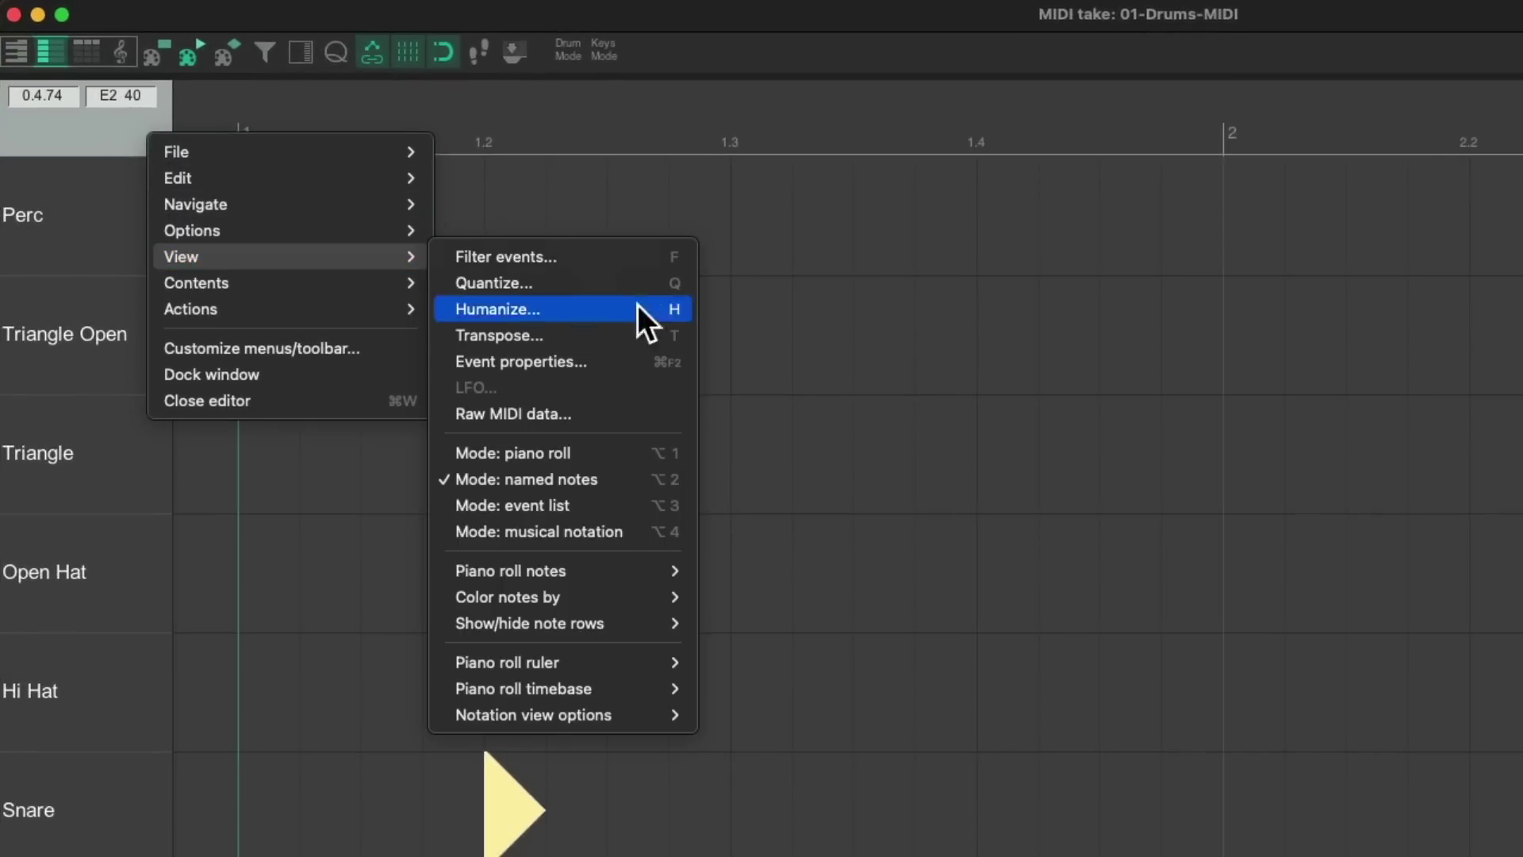
{"action": "mouse_move", "coordinate": [602, 568]}
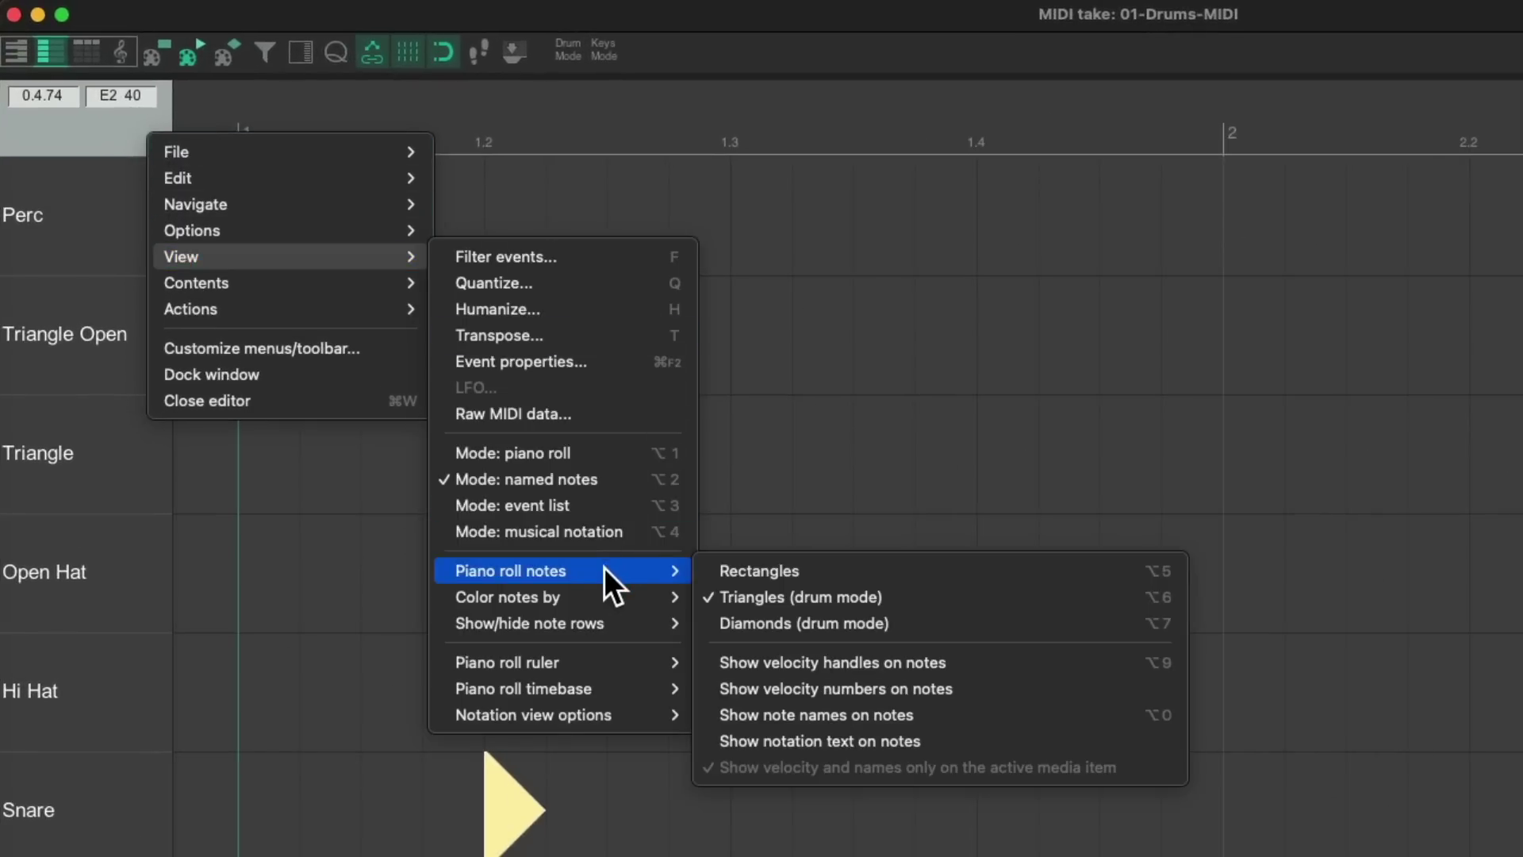
{"action": "left_click", "coordinate": [979, 710]}
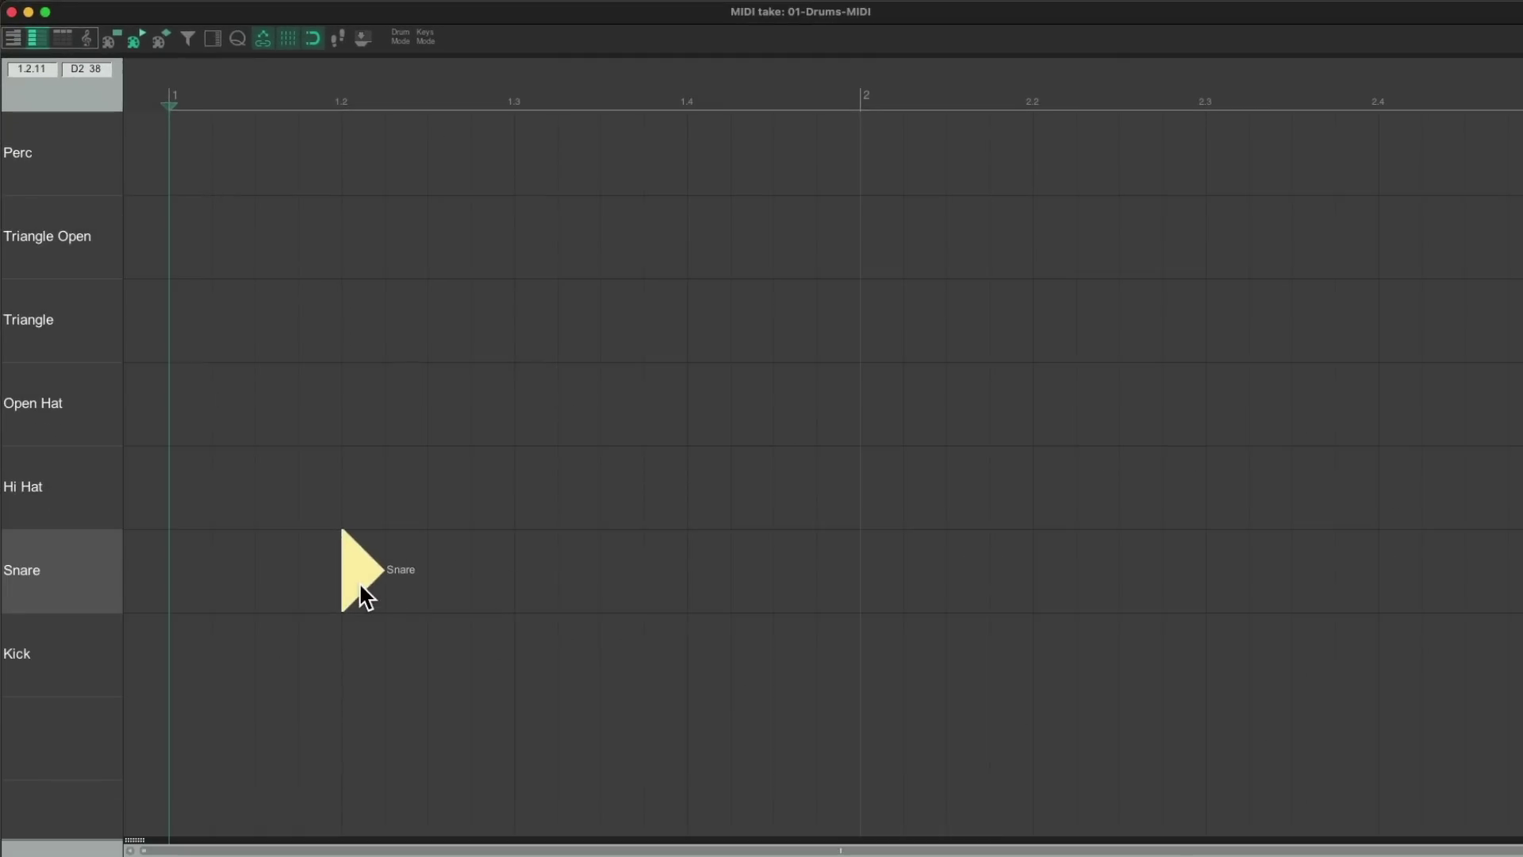
Insert a trial kick note a sixteenth after beat 2 of bar 1, and delete it along with the existing snare note.
{"action": "left_click", "coordinate": [400, 668]}
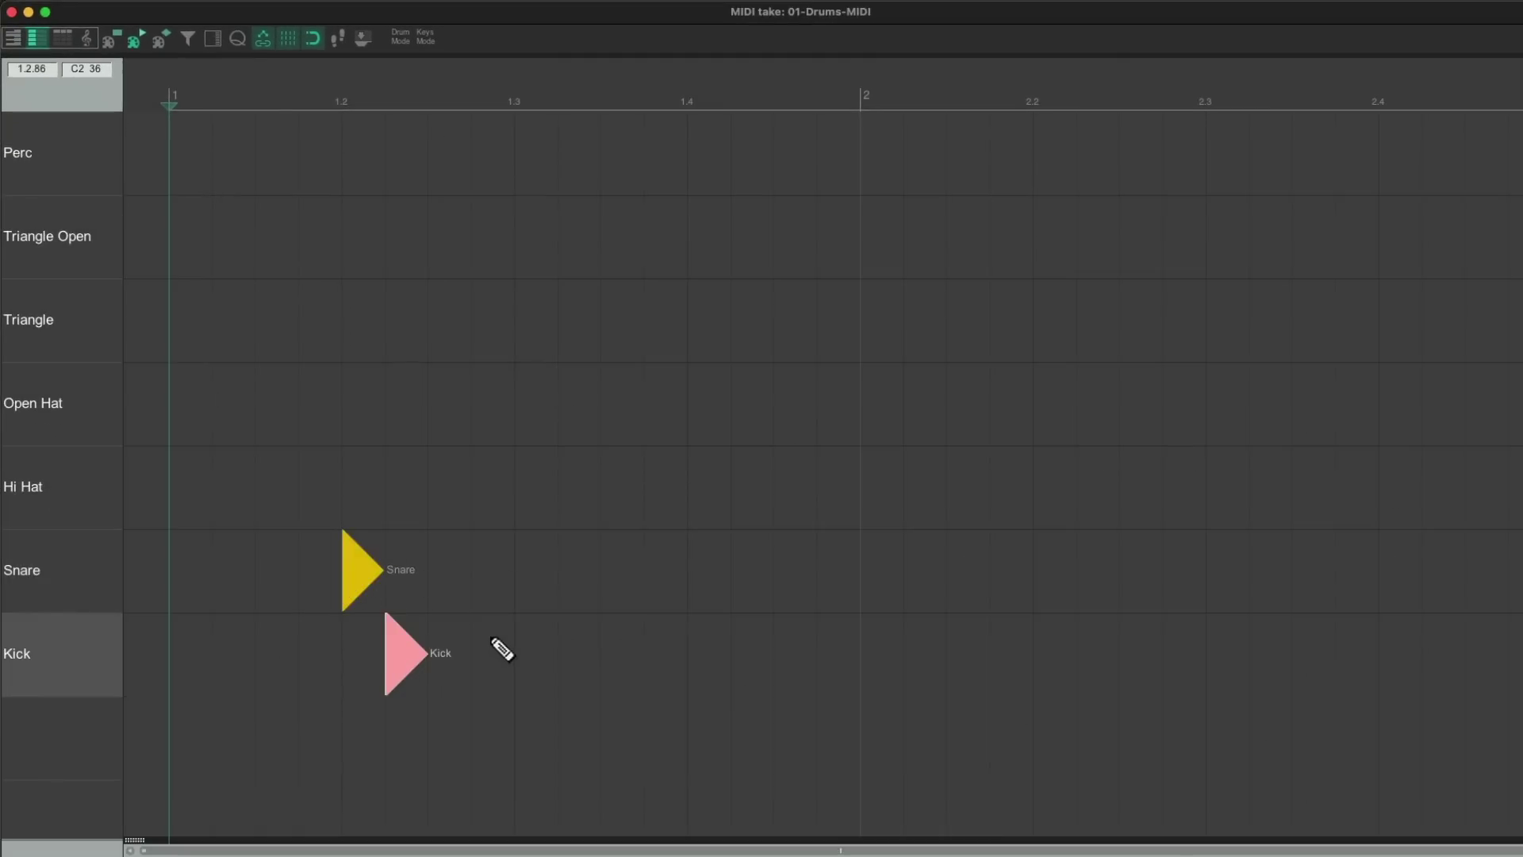
{"action": "double_click", "coordinate": [403, 642]}
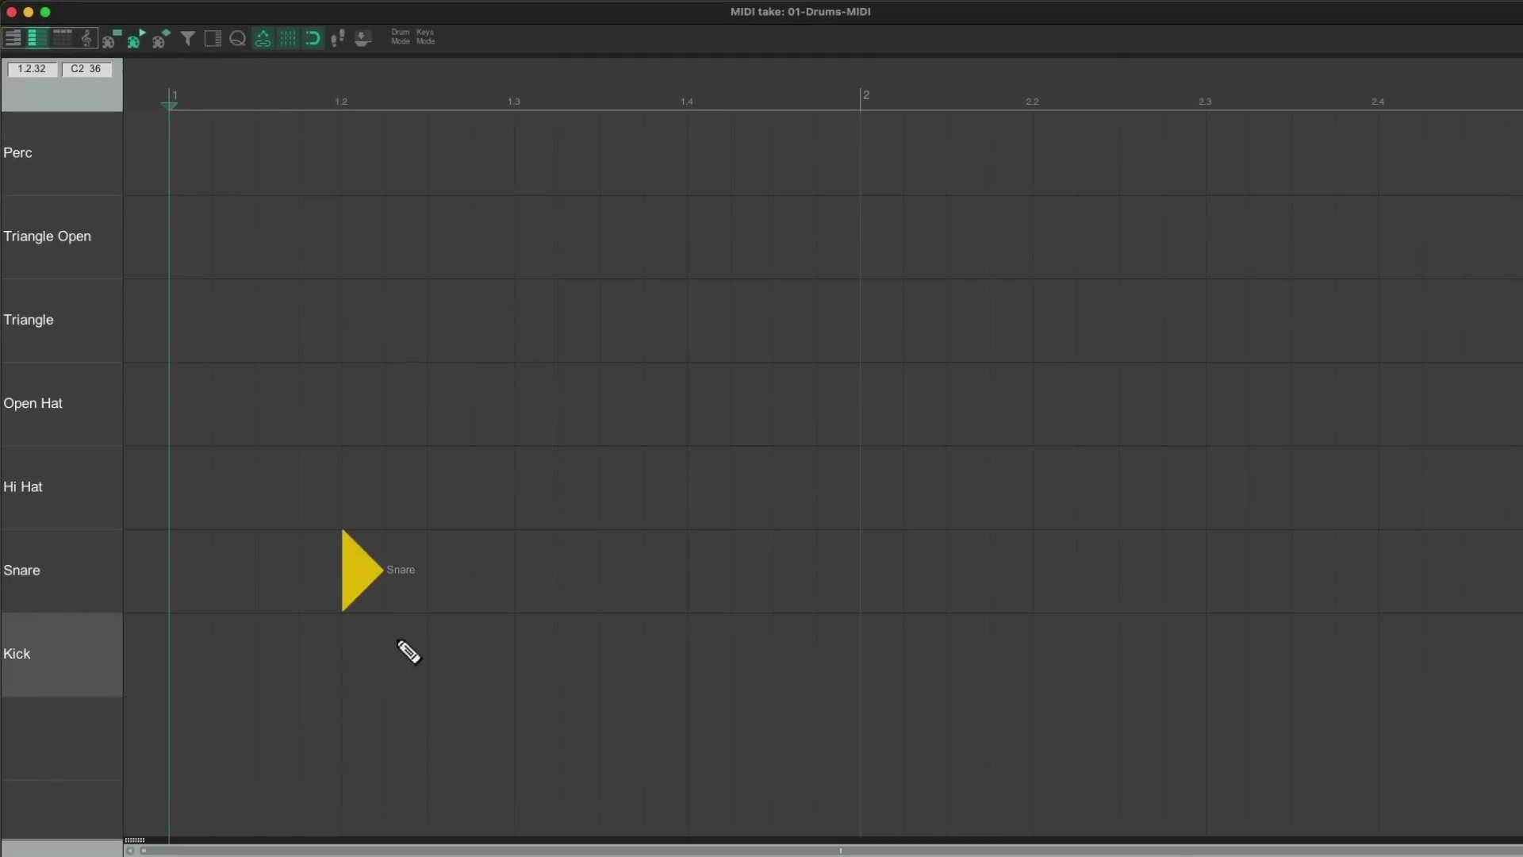
{"action": "double_click", "coordinate": [361, 585]}
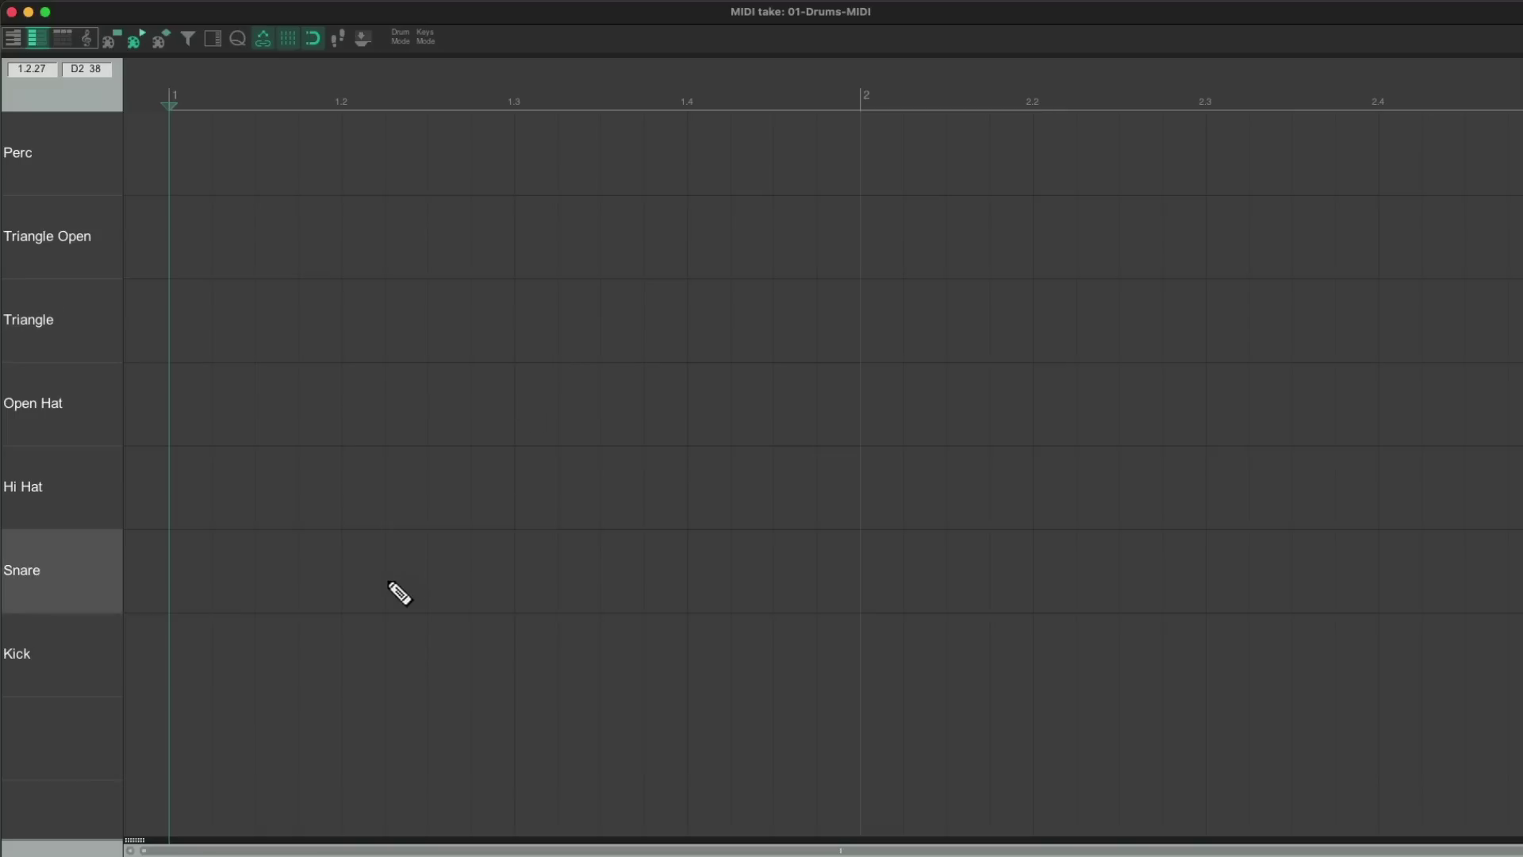
Insert snare notes on beats 2 and 4 of both bars, and play back the loop.
{"action": "left_click", "coordinate": [358, 583]}
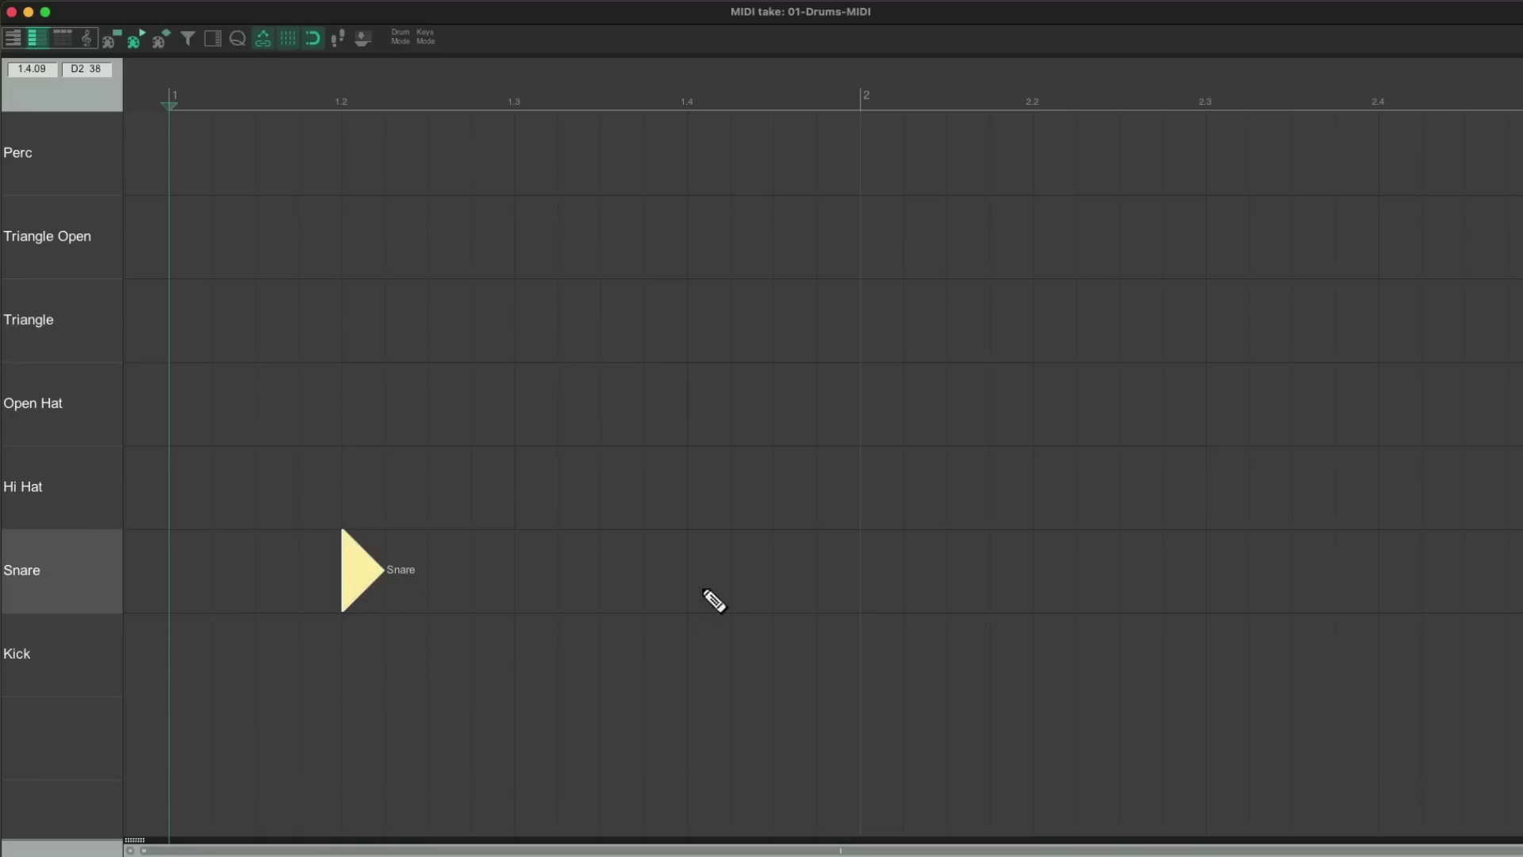
{"action": "left_click", "coordinate": [703, 583]}
{"action": "left_click", "coordinate": [1048, 591]}
{"action": "left_click", "coordinate": [1383, 583]}
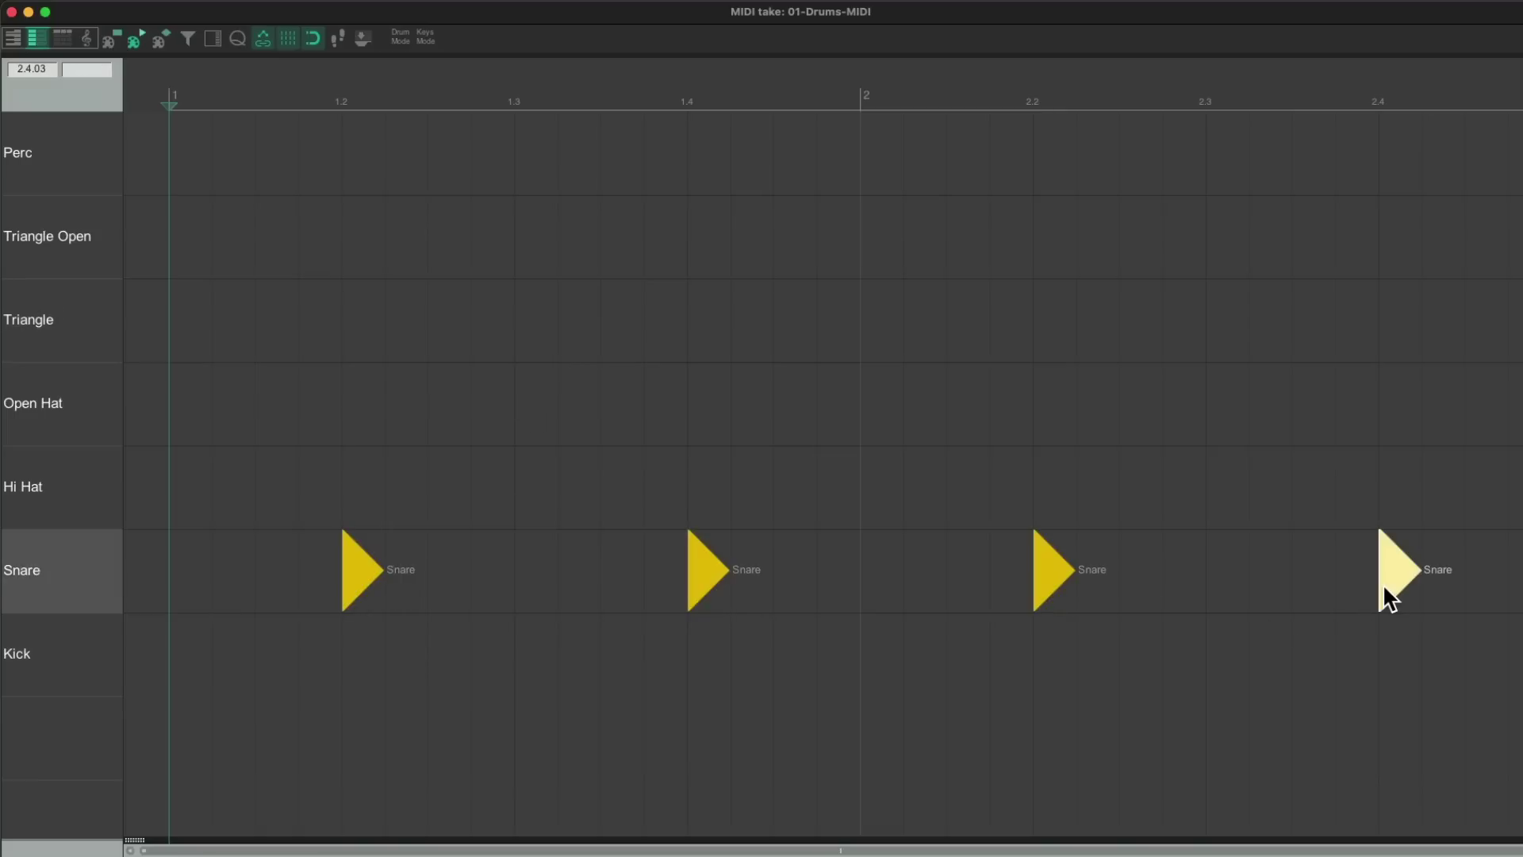
{"action": "key", "text": "space"}
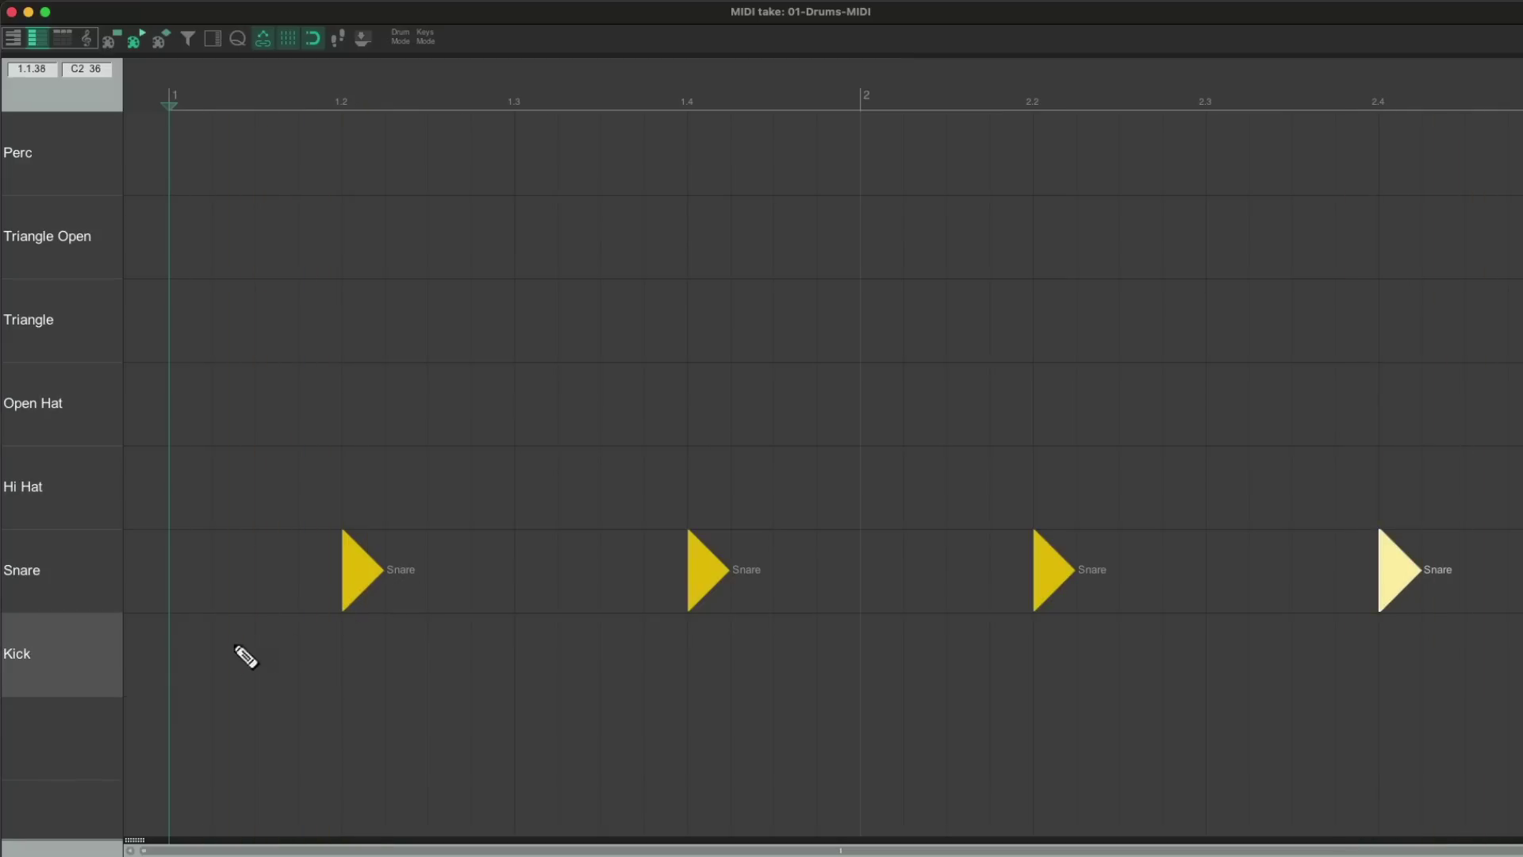
Insert kick notes on beats 1 and 3 and an eighth note after each in both bars, and play back the loop.
{"action": "left_click", "coordinate": [187, 664]}
{"action": "left_click", "coordinate": [265, 671]}
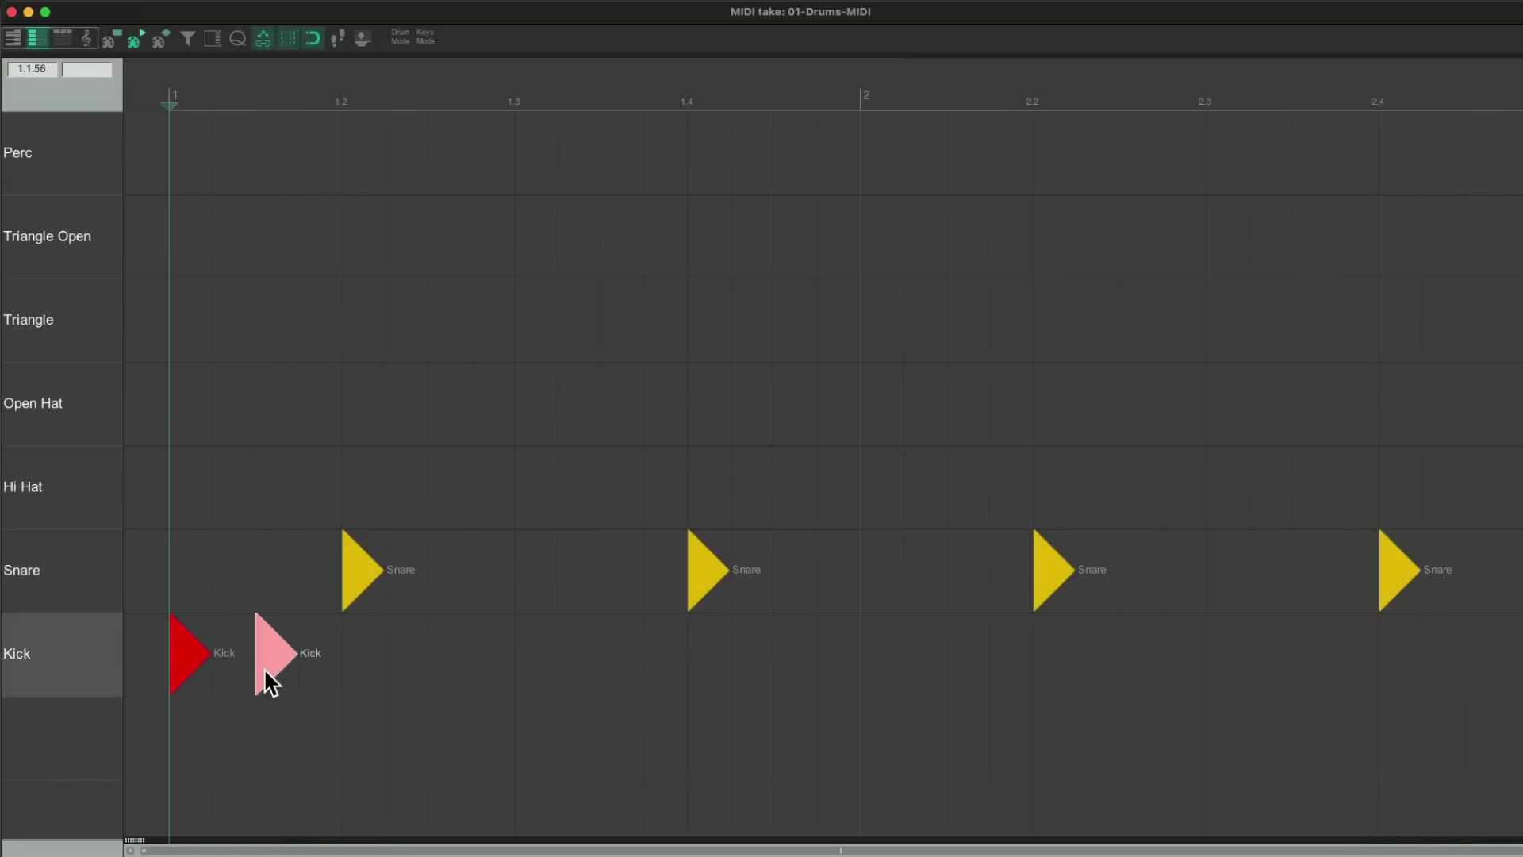
{"action": "left_click", "coordinate": [541, 671]}
{"action": "left_click", "coordinate": [602, 671]}
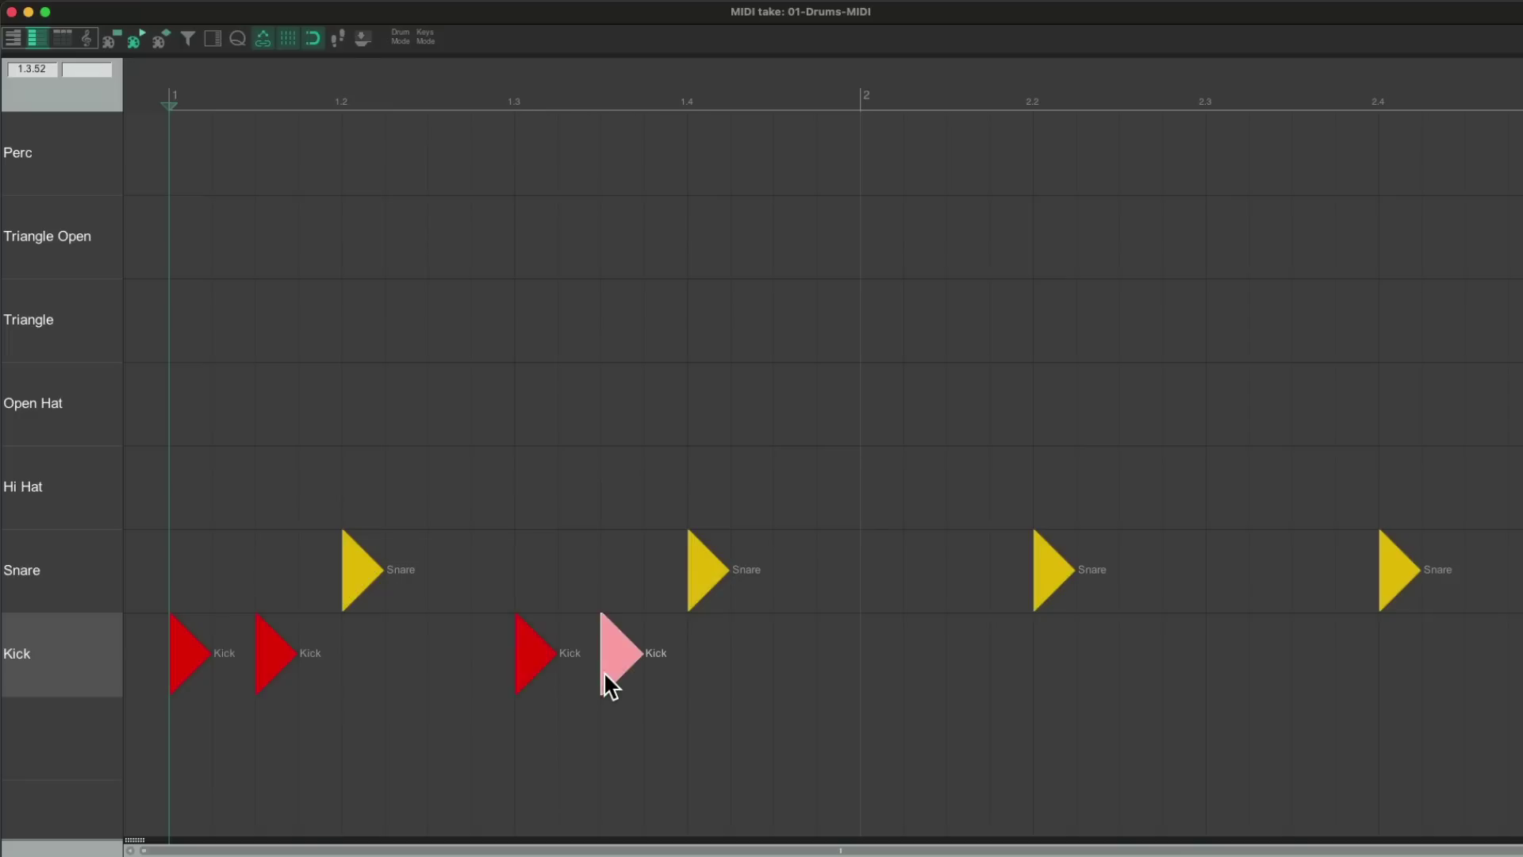
{"action": "left_click", "coordinate": [879, 684]}
{"action": "left_click", "coordinate": [966, 684]}
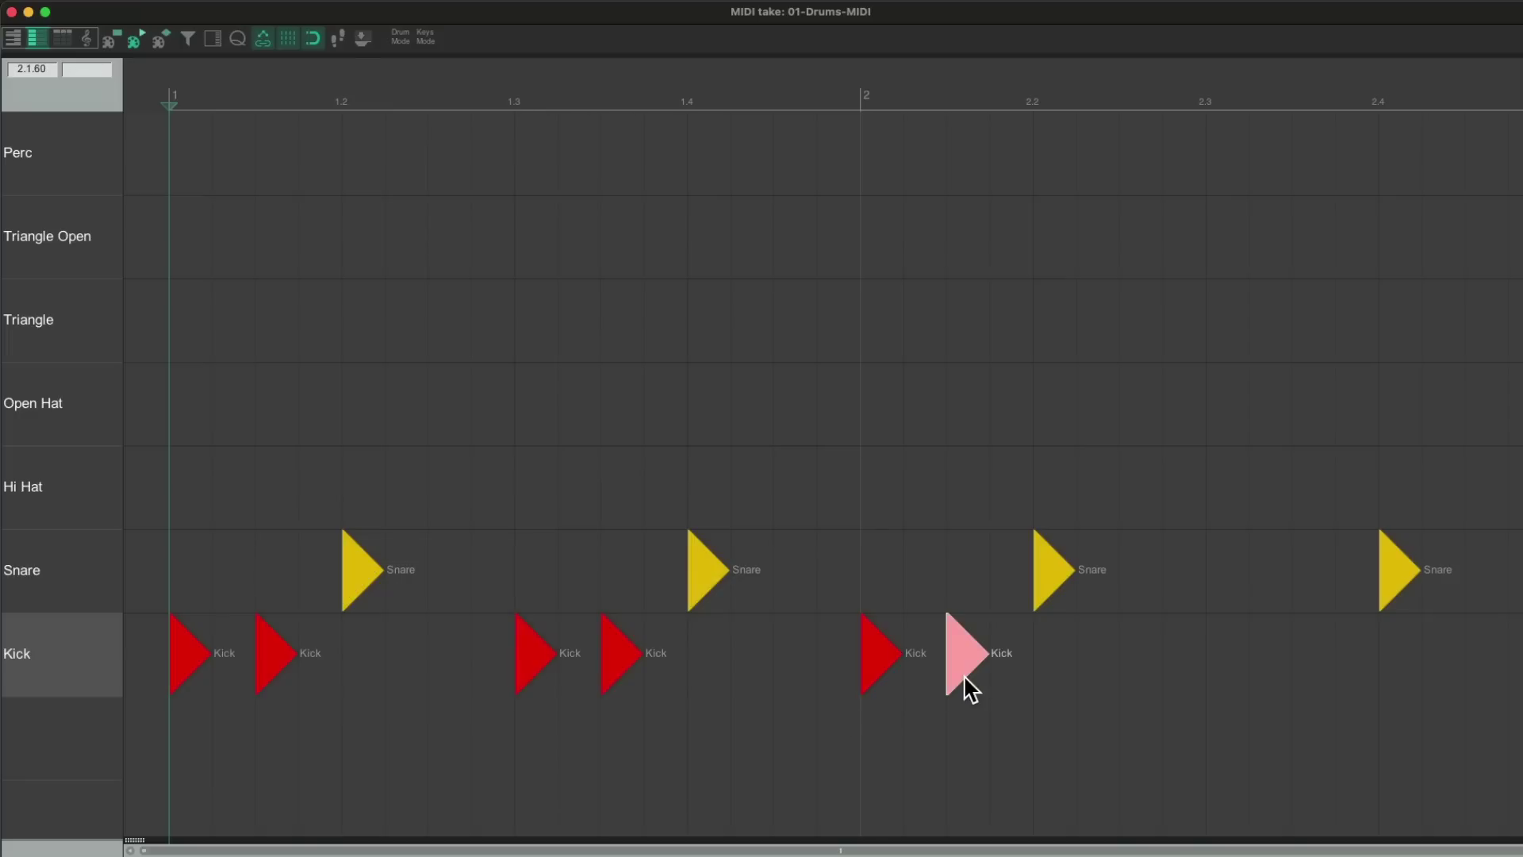
{"action": "left_click", "coordinate": [1211, 681]}
{"action": "left_click", "coordinate": [1298, 676]}
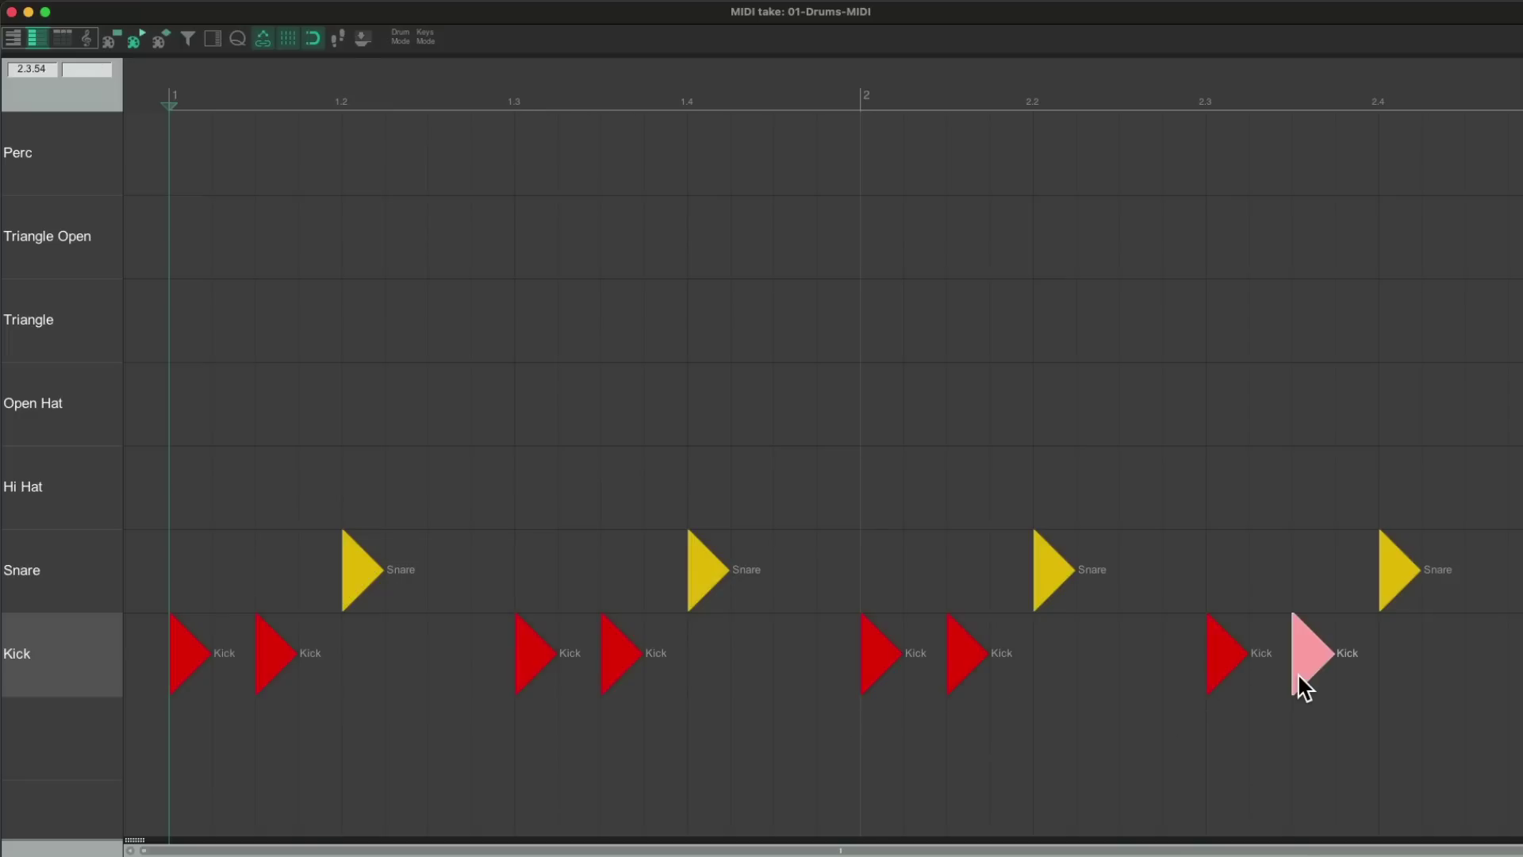
{"action": "key", "text": "space"}
Add a kick note one straight sixteenth after beat 4 in each bar, and audition the pattern.
{"action": "left_click", "coordinate": [751, 671]}
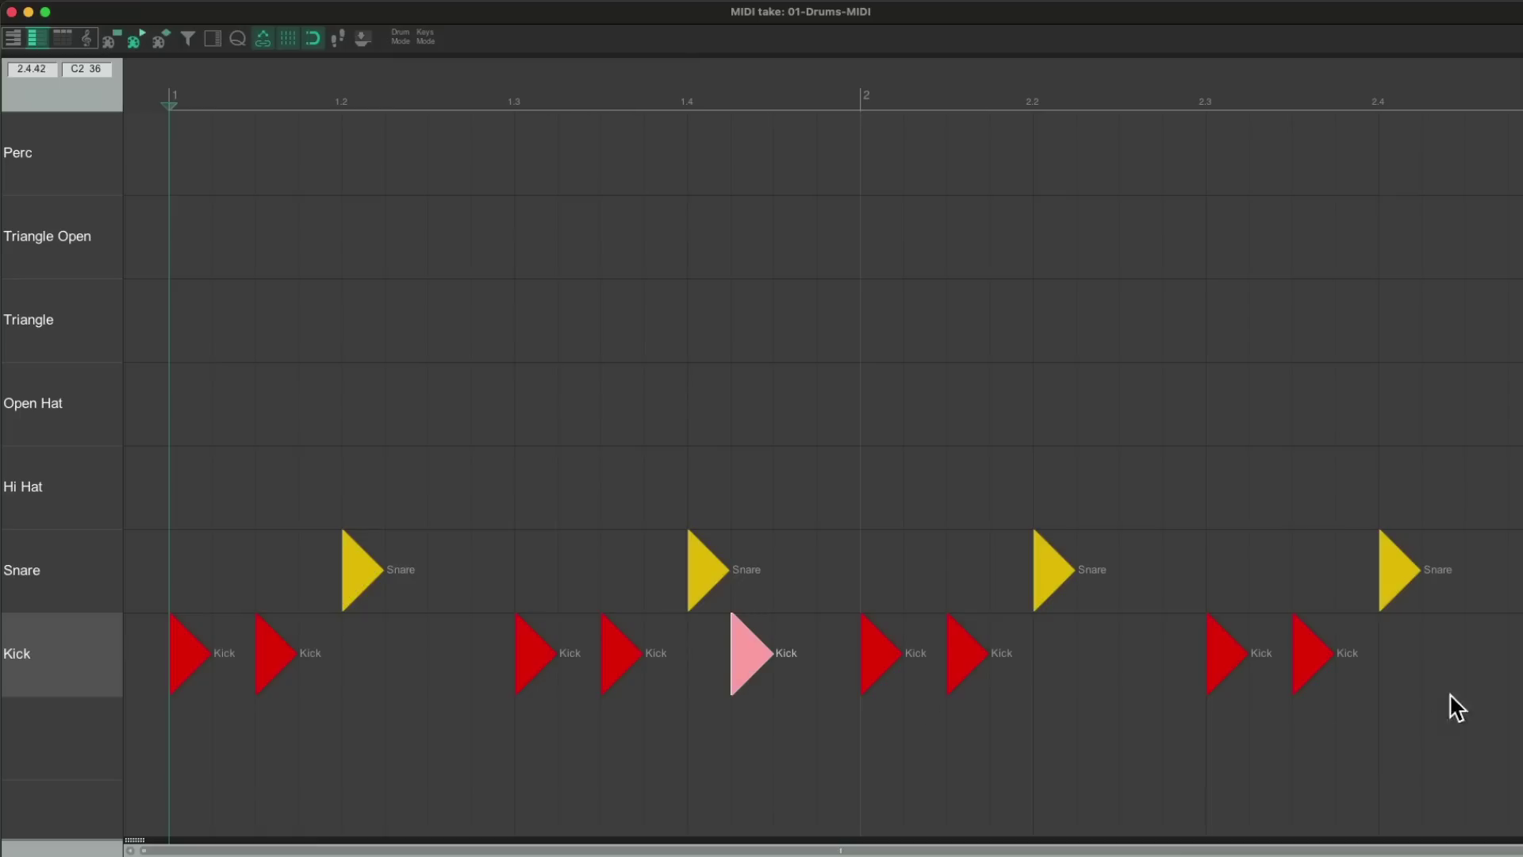
{"action": "left_click", "coordinate": [1439, 671]}
{"action": "key", "text": "space"}
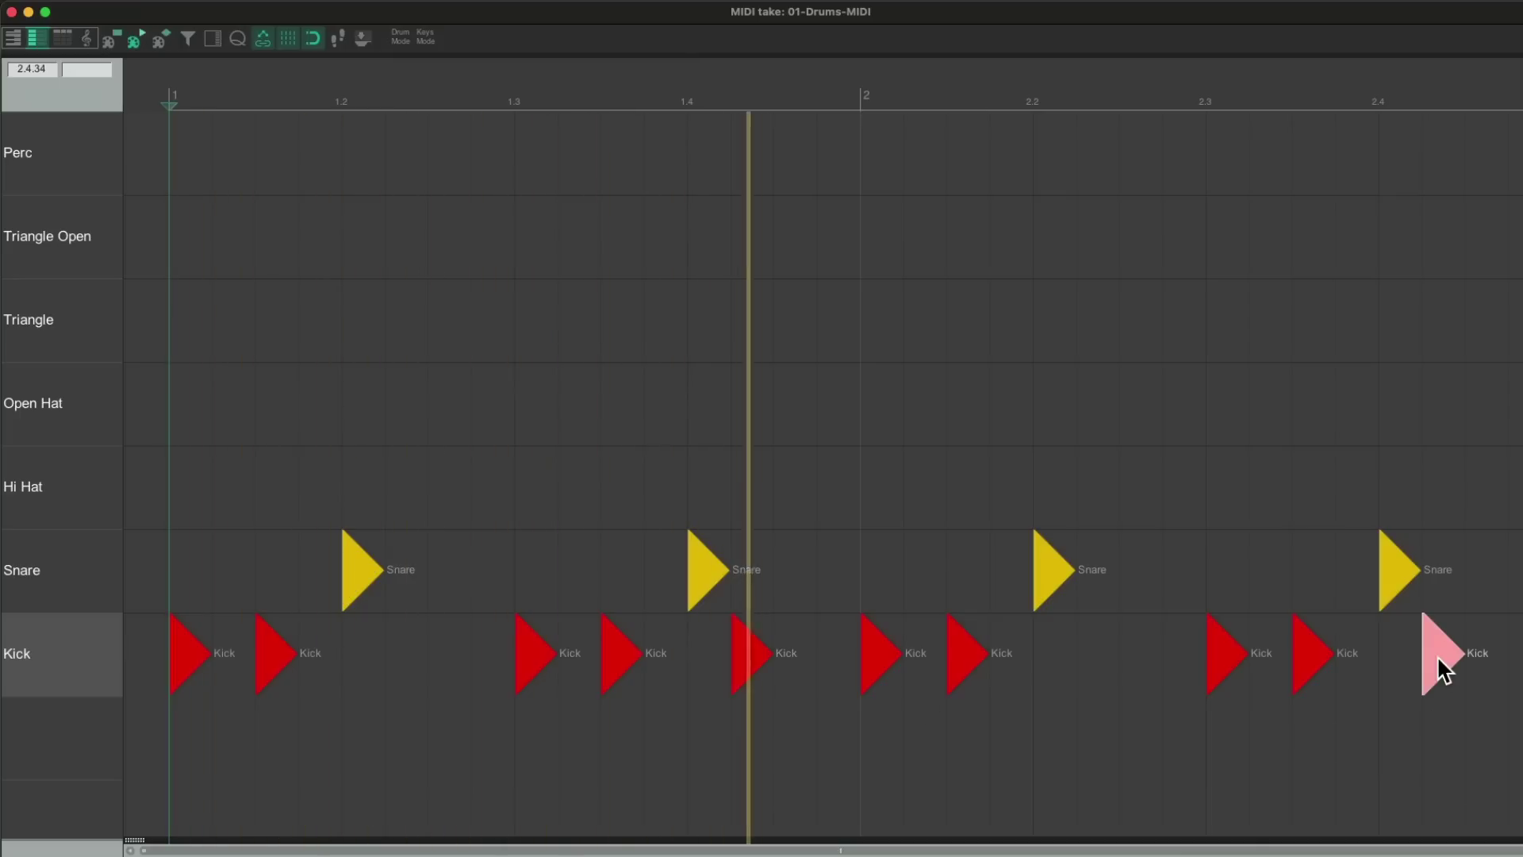
{"action": "key", "text": "space"}
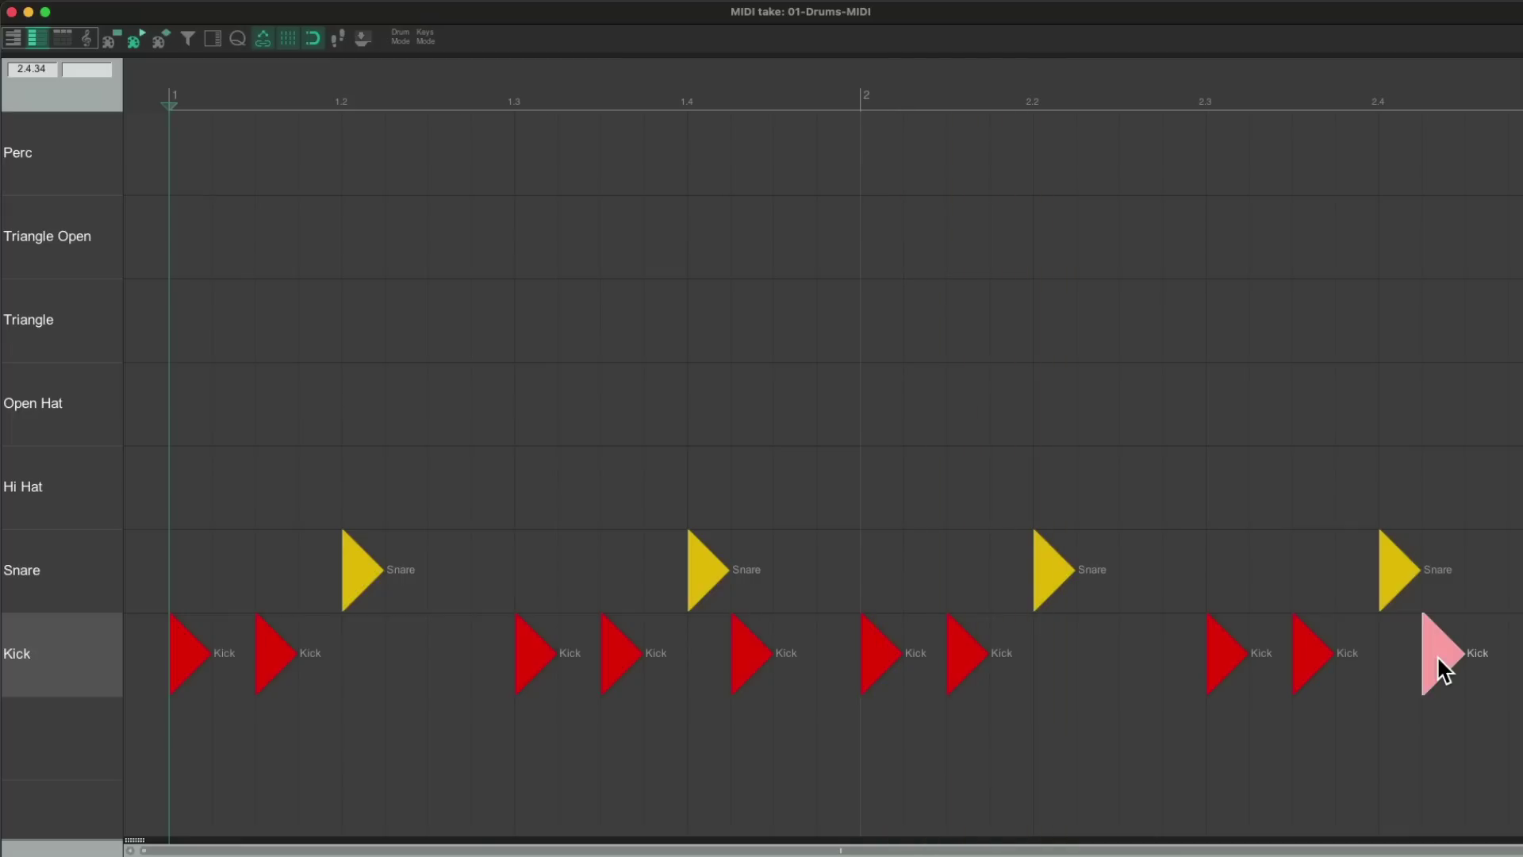
Delete the kick notes that follow beat 4 in both bars.
{"action": "key", "text": "Delete"}
{"action": "left_click", "coordinate": [736, 655]}
{"action": "key", "text": "Delete"}
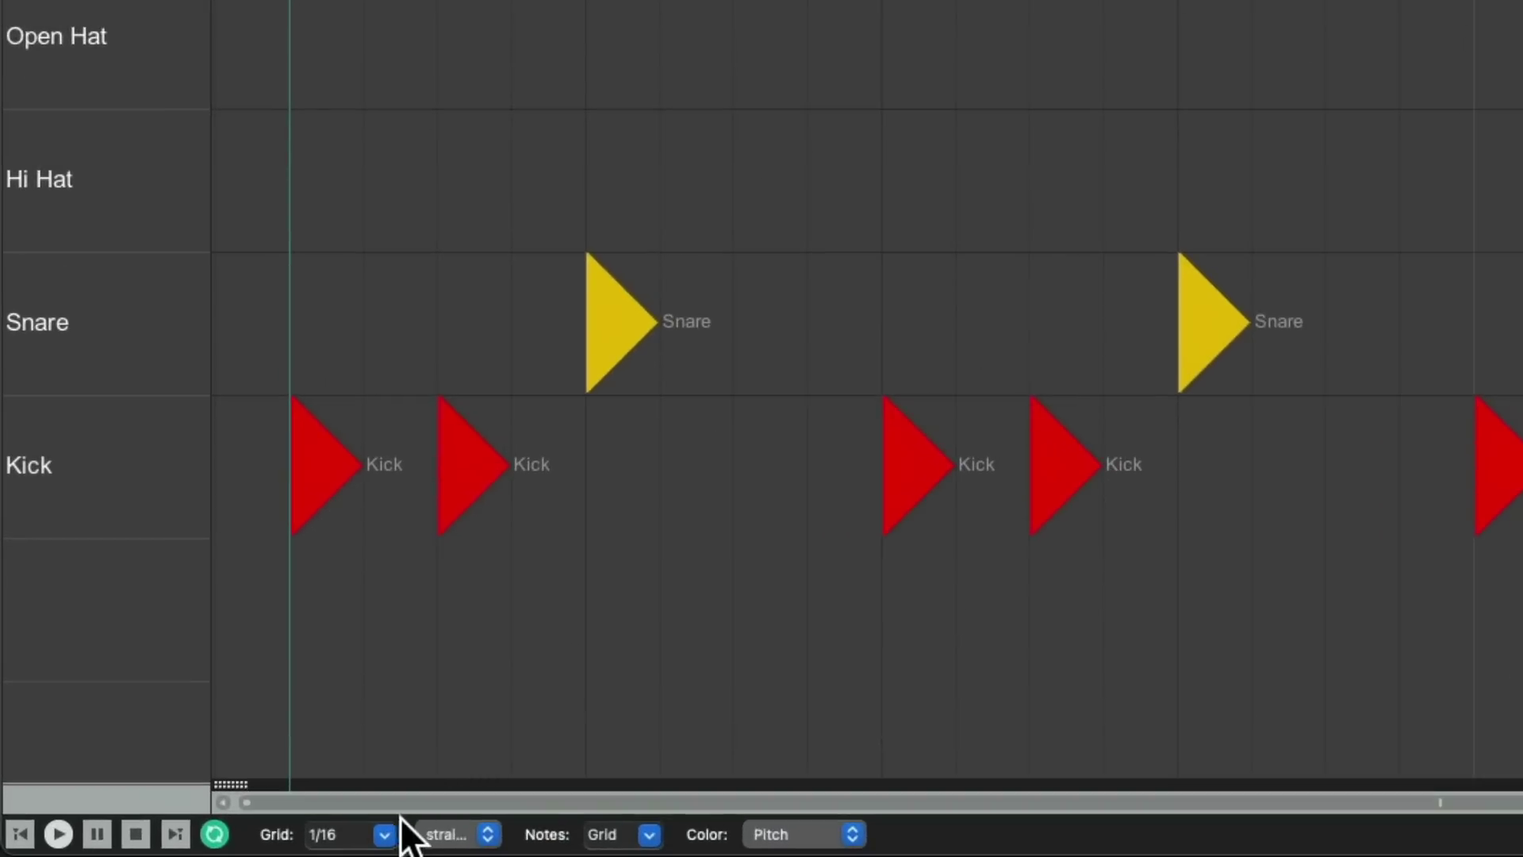
Switch the 1/16 grid from straight to swing and raise the swing strength.
{"action": "left_click", "coordinate": [486, 835]}
{"action": "left_click", "coordinate": [480, 799]}
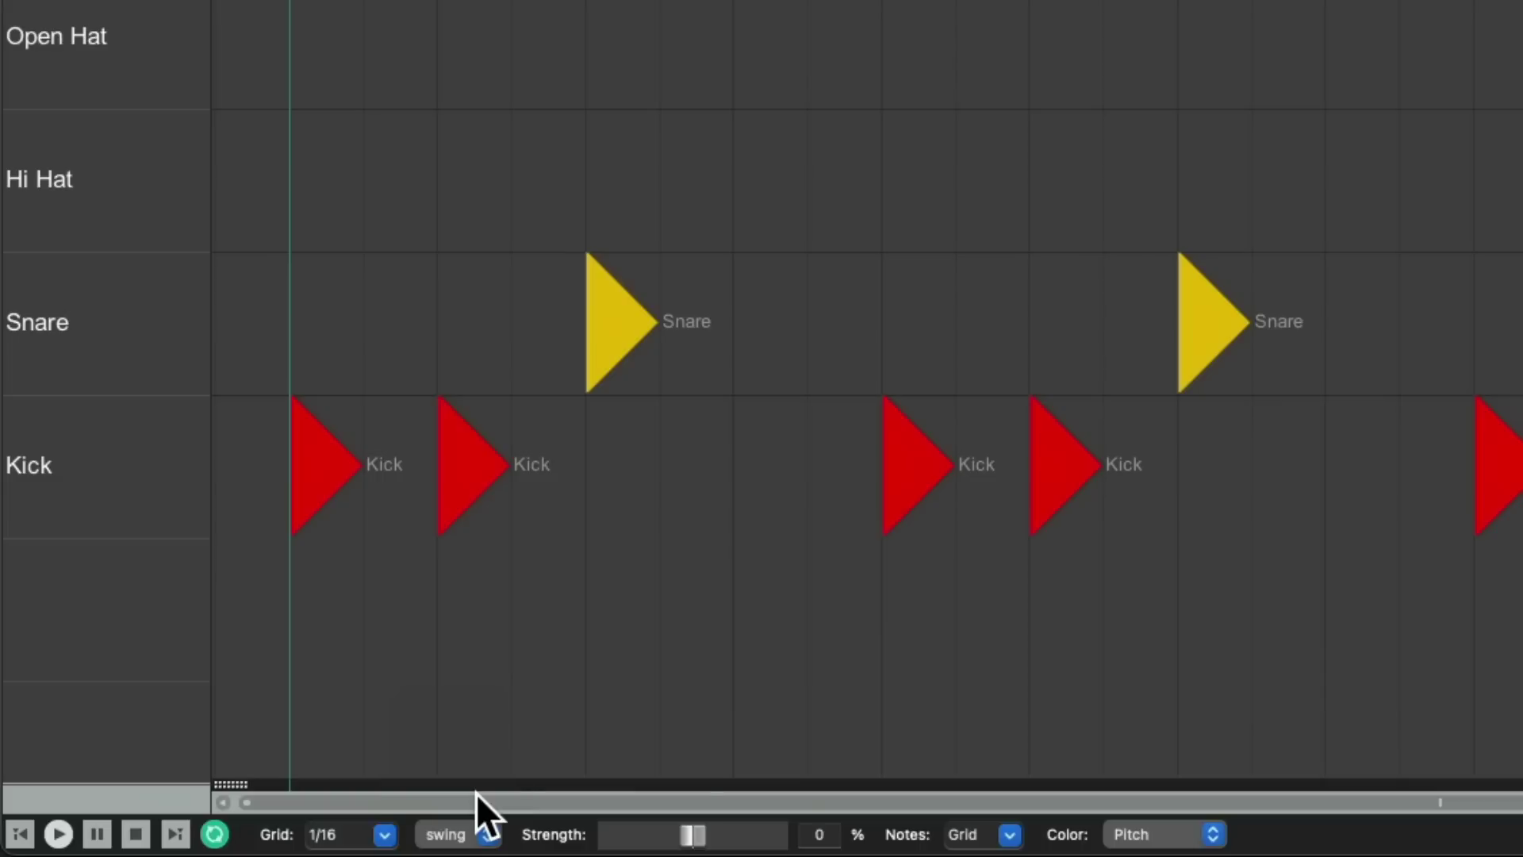
{"action": "left_click_drag", "start_coordinate": [697, 833], "coordinate": [736, 839]}
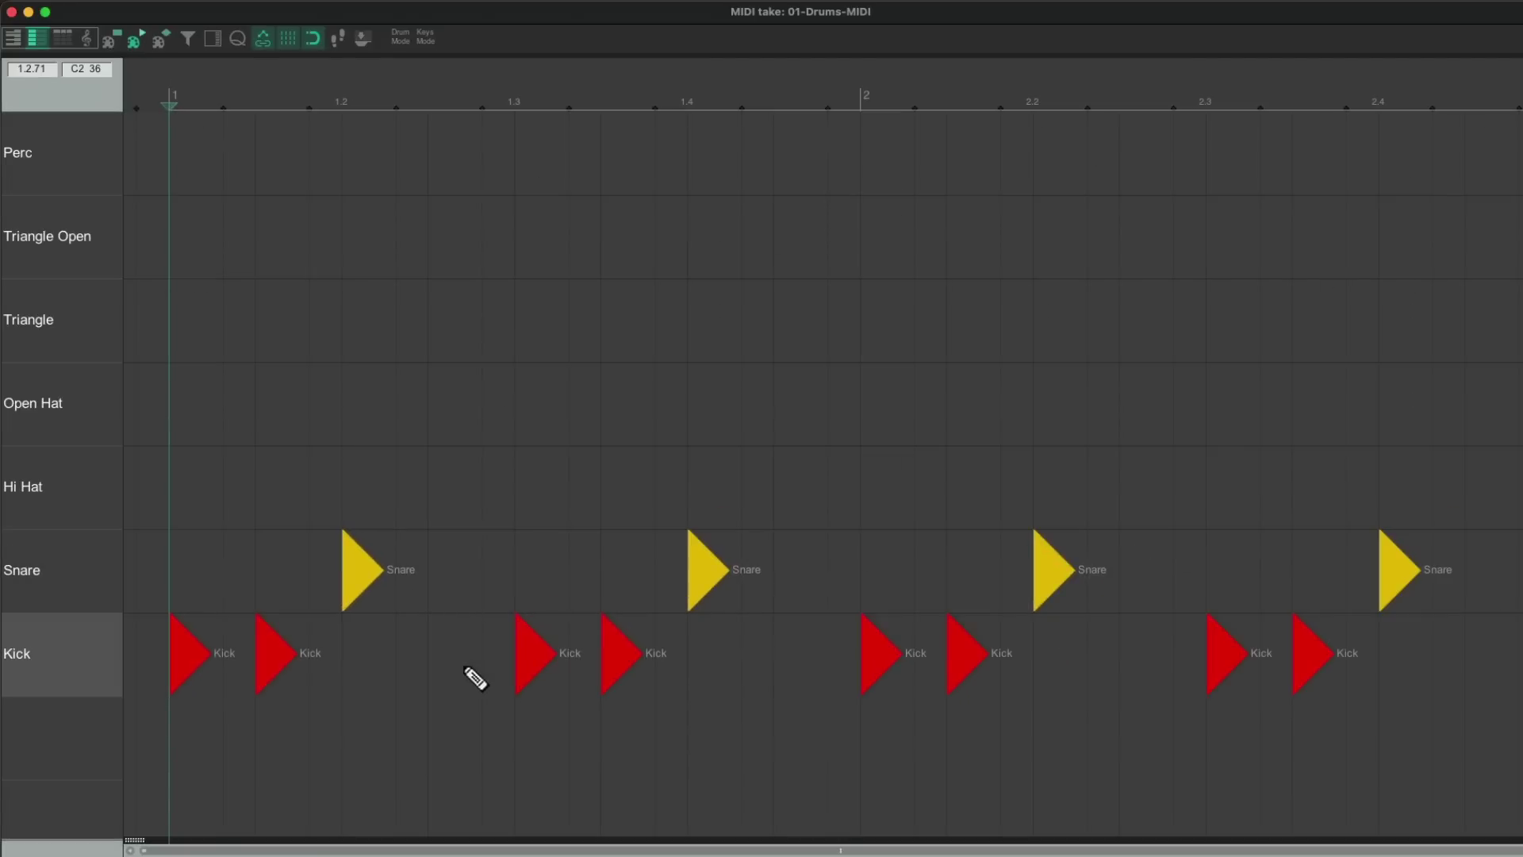
Insert a kick note on the swung sixteenth after beat 4 in each bar, and play back the loop.
{"action": "left_click", "coordinate": [752, 676]}
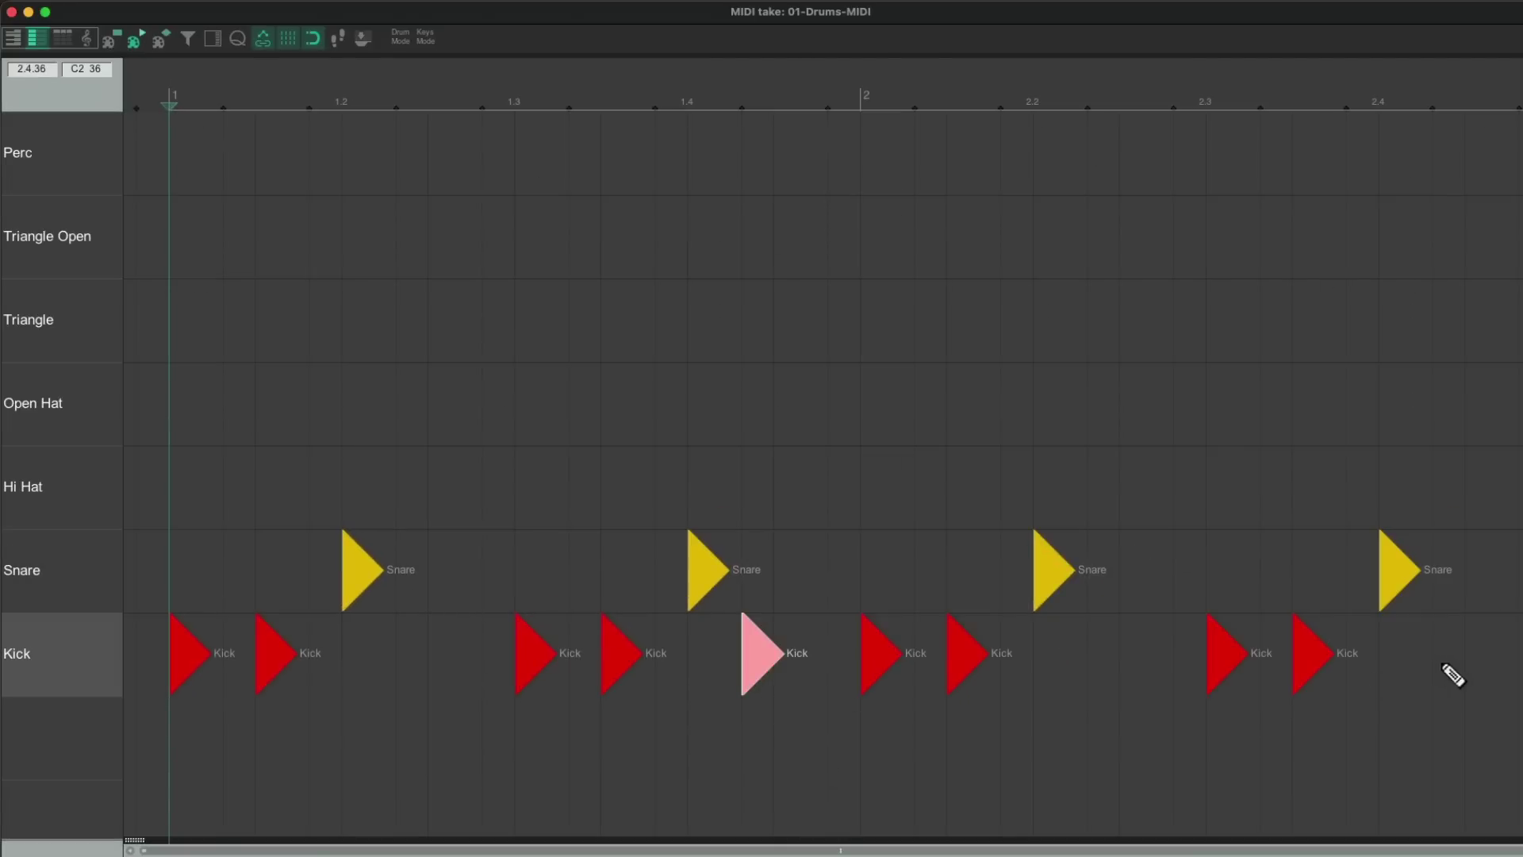
{"action": "left_click", "coordinate": [1436, 673]}
{"action": "key", "text": "space"}
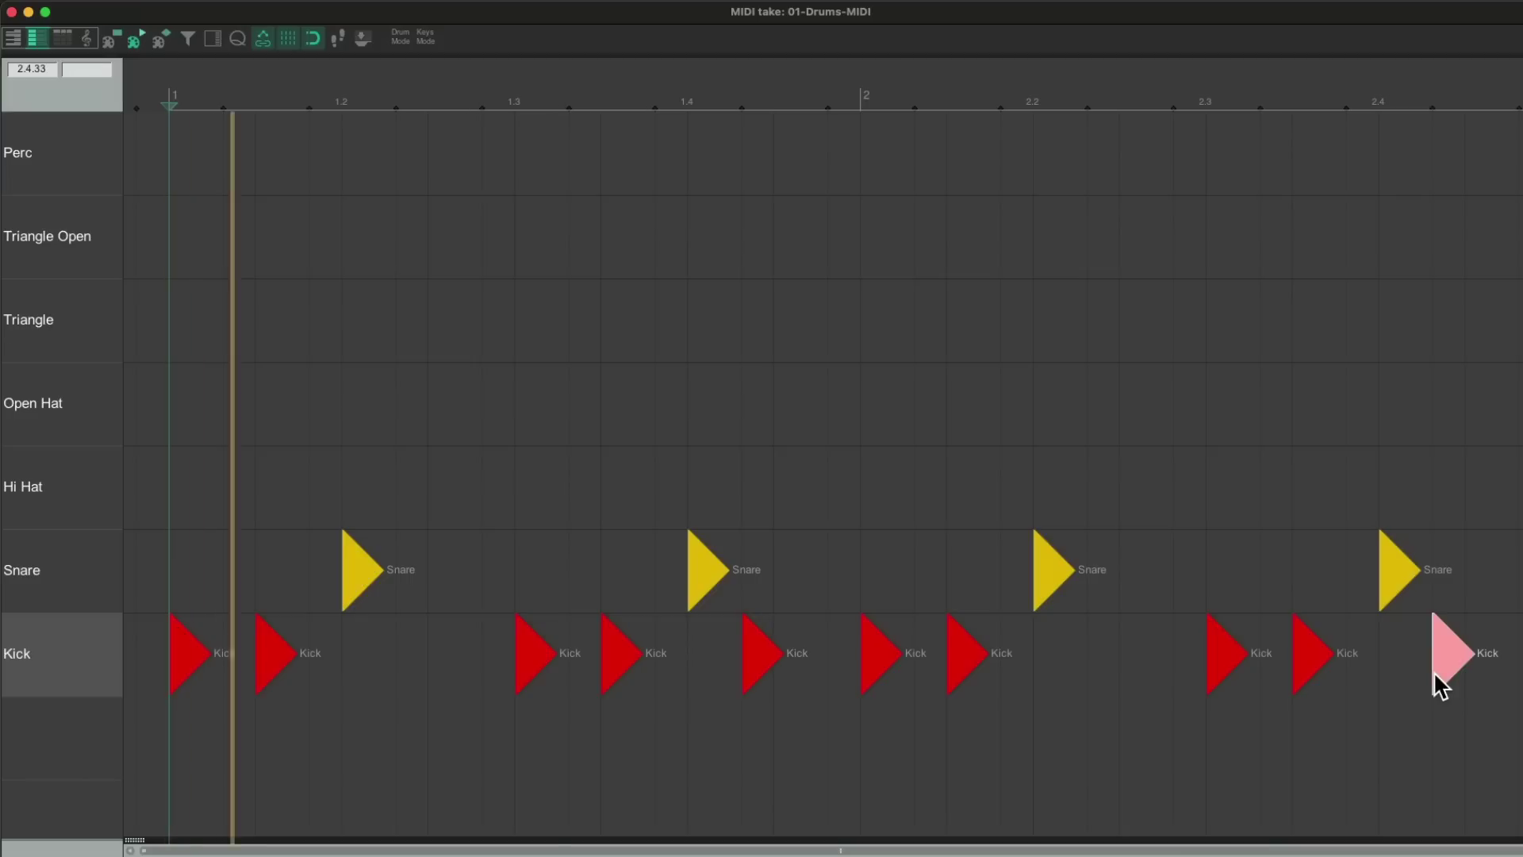
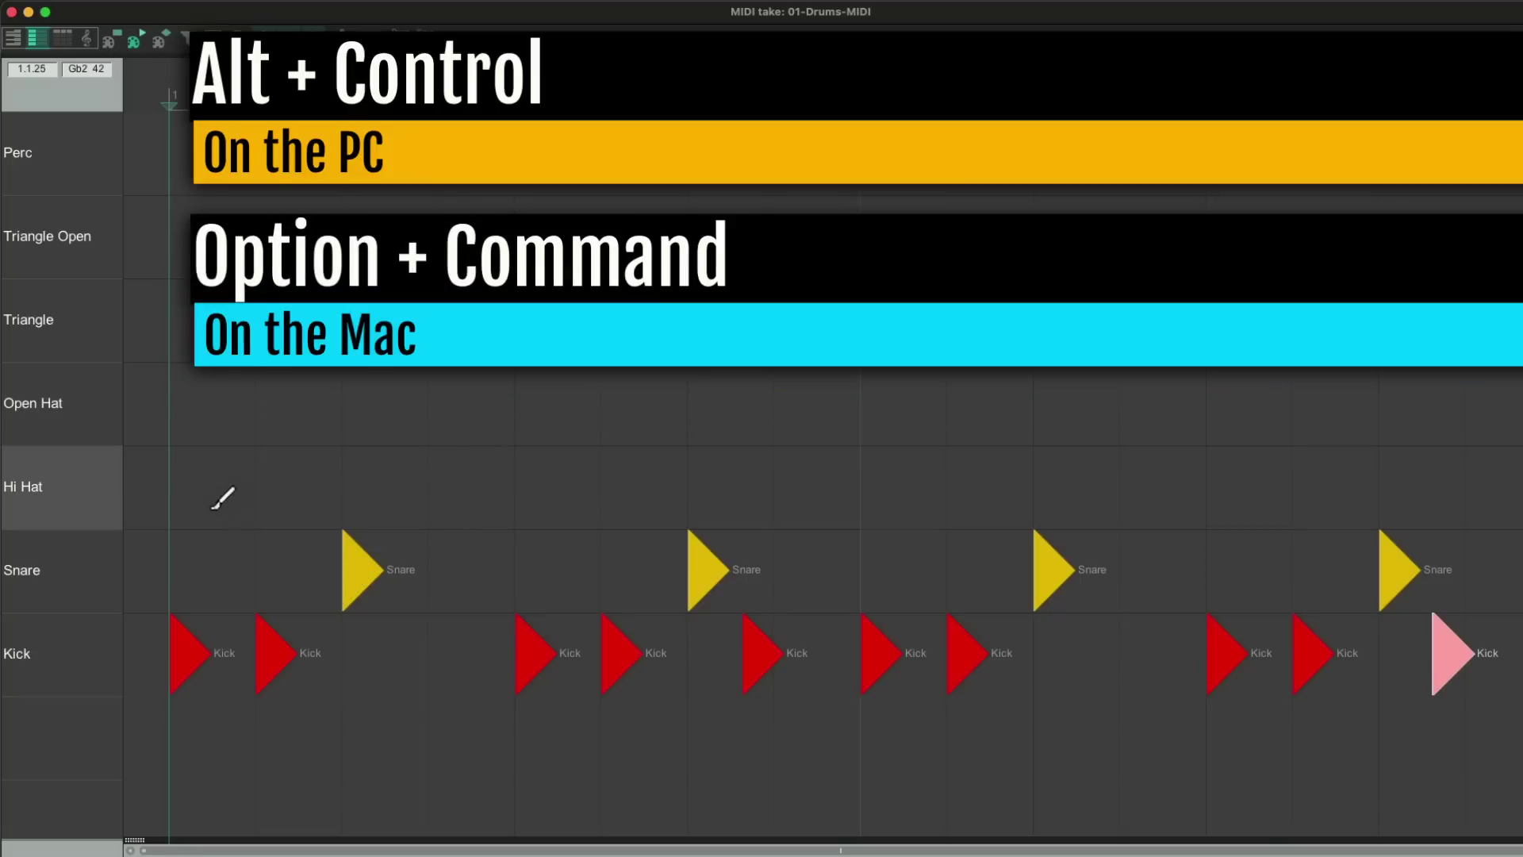
Paint eighth-note hi-hats across both bars and play back the loop.
{"action": "mouse_move", "coordinate": [201, 498]}
{"action": "left_mouse_down"}
{"action": "mouse_move", "coordinate": [959, 487]}
{"action": "mouse_move", "coordinate": [1462, 486]}
{"action": "left_mouse_up"}
{"action": "key", "text": "space"}
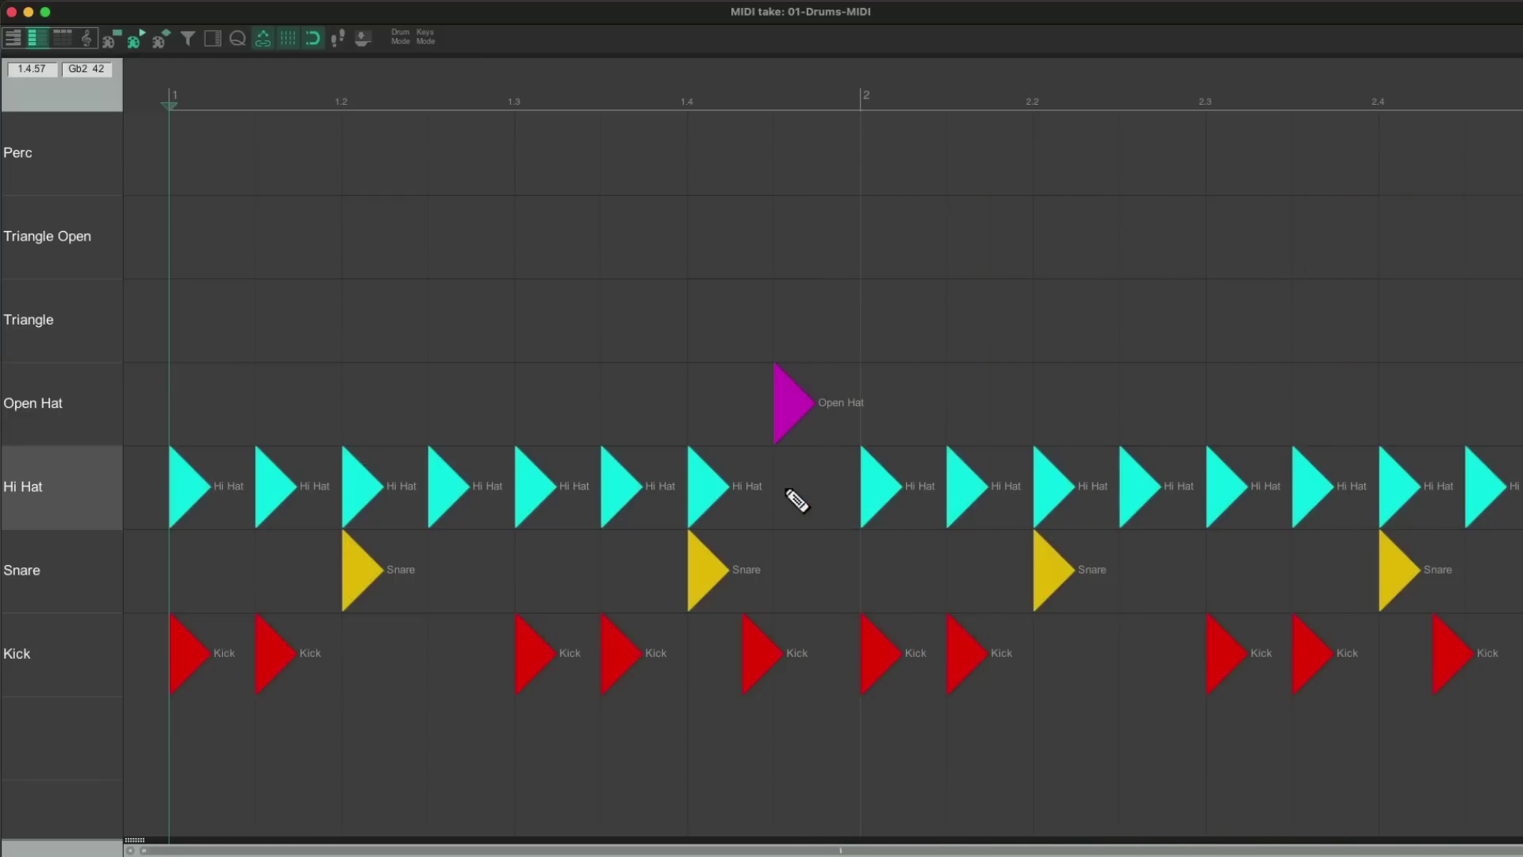
Set the grid to 1/16 with swing.
{"action": "left_click", "coordinate": [385, 834]}
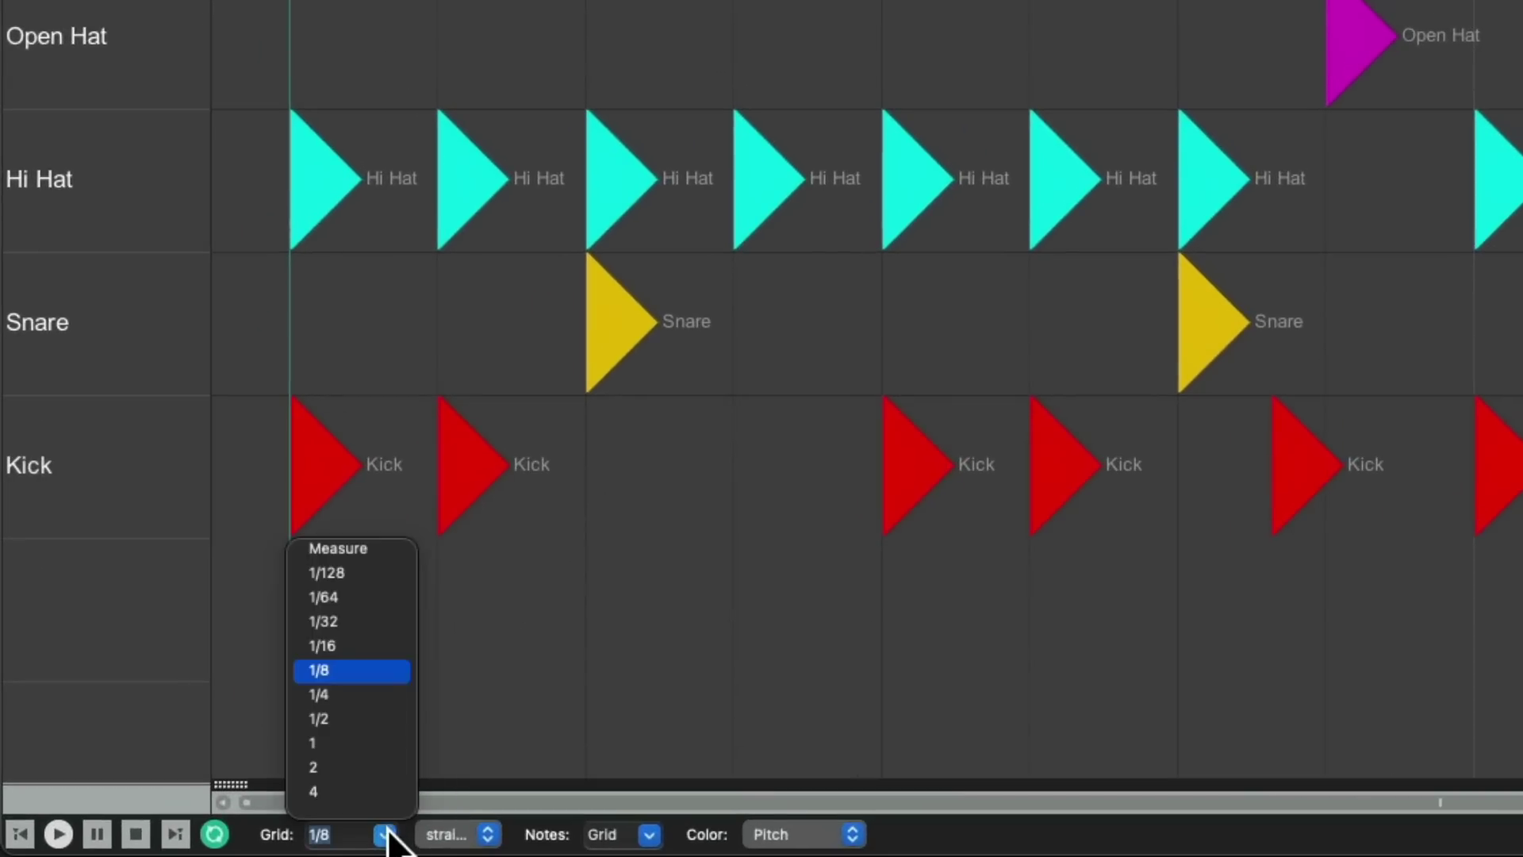
{"action": "left_click", "coordinate": [363, 649]}
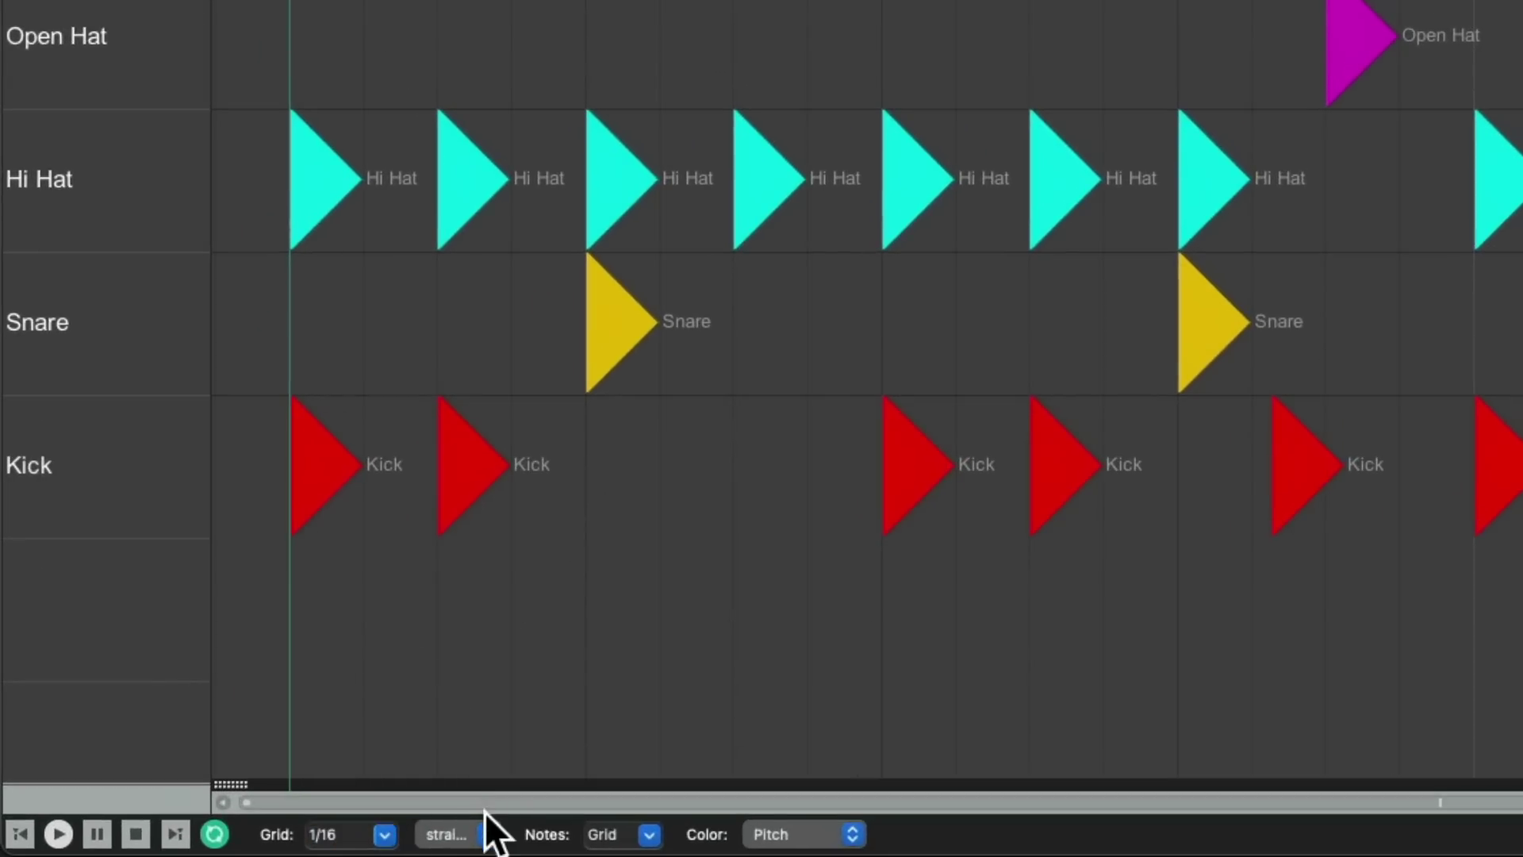
{"action": "left_click", "coordinate": [487, 833]}
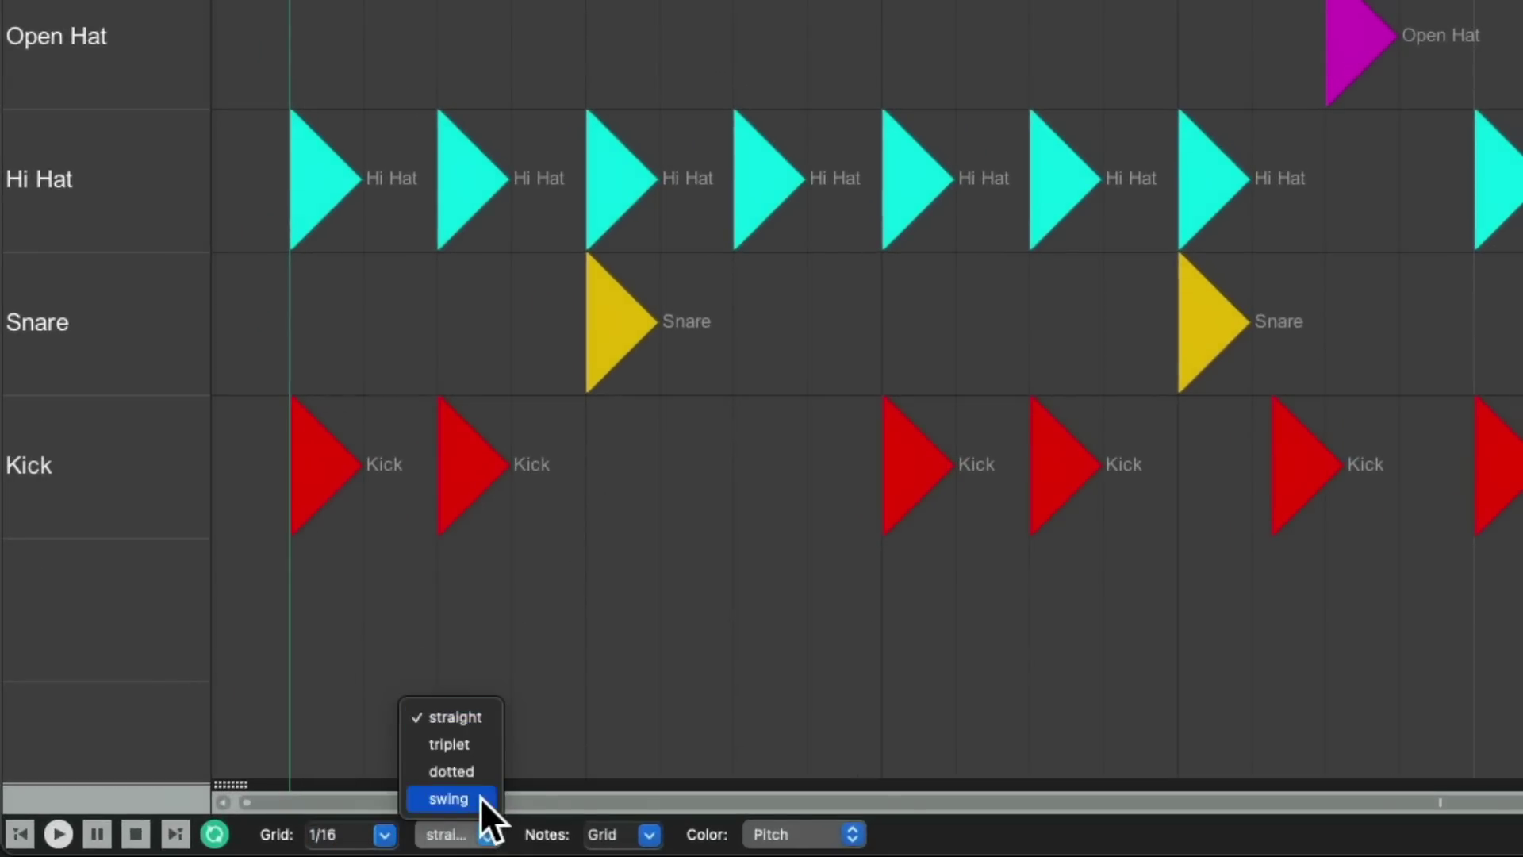
{"action": "left_click", "coordinate": [479, 797]}
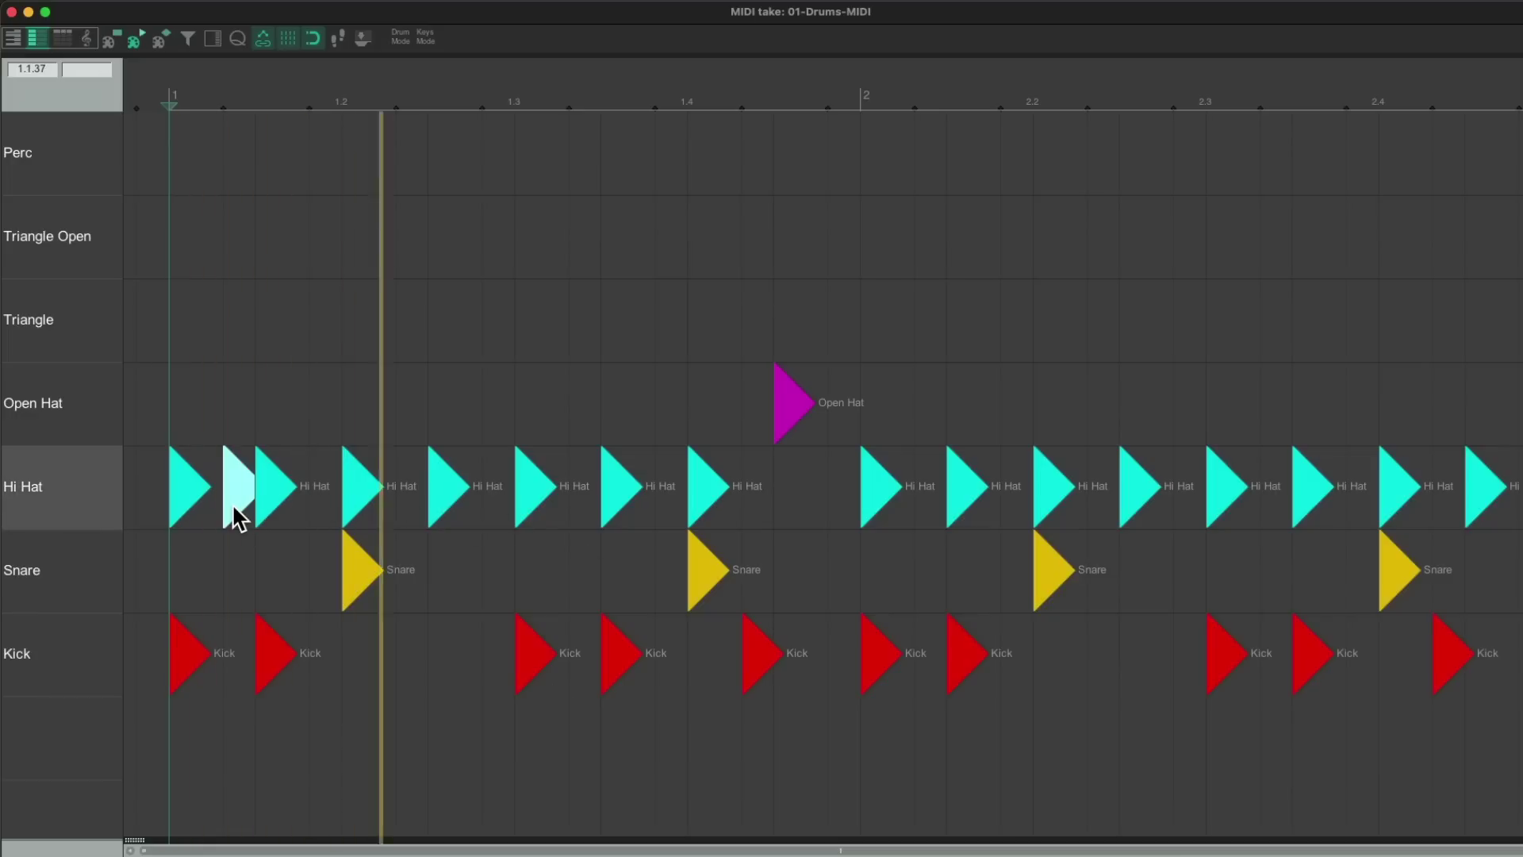
Insert extra hi-hat notes on swung sixteenths between the eighth notes of bar 1, auditioning the loop.
{"action": "left_click", "coordinate": [408, 515]}
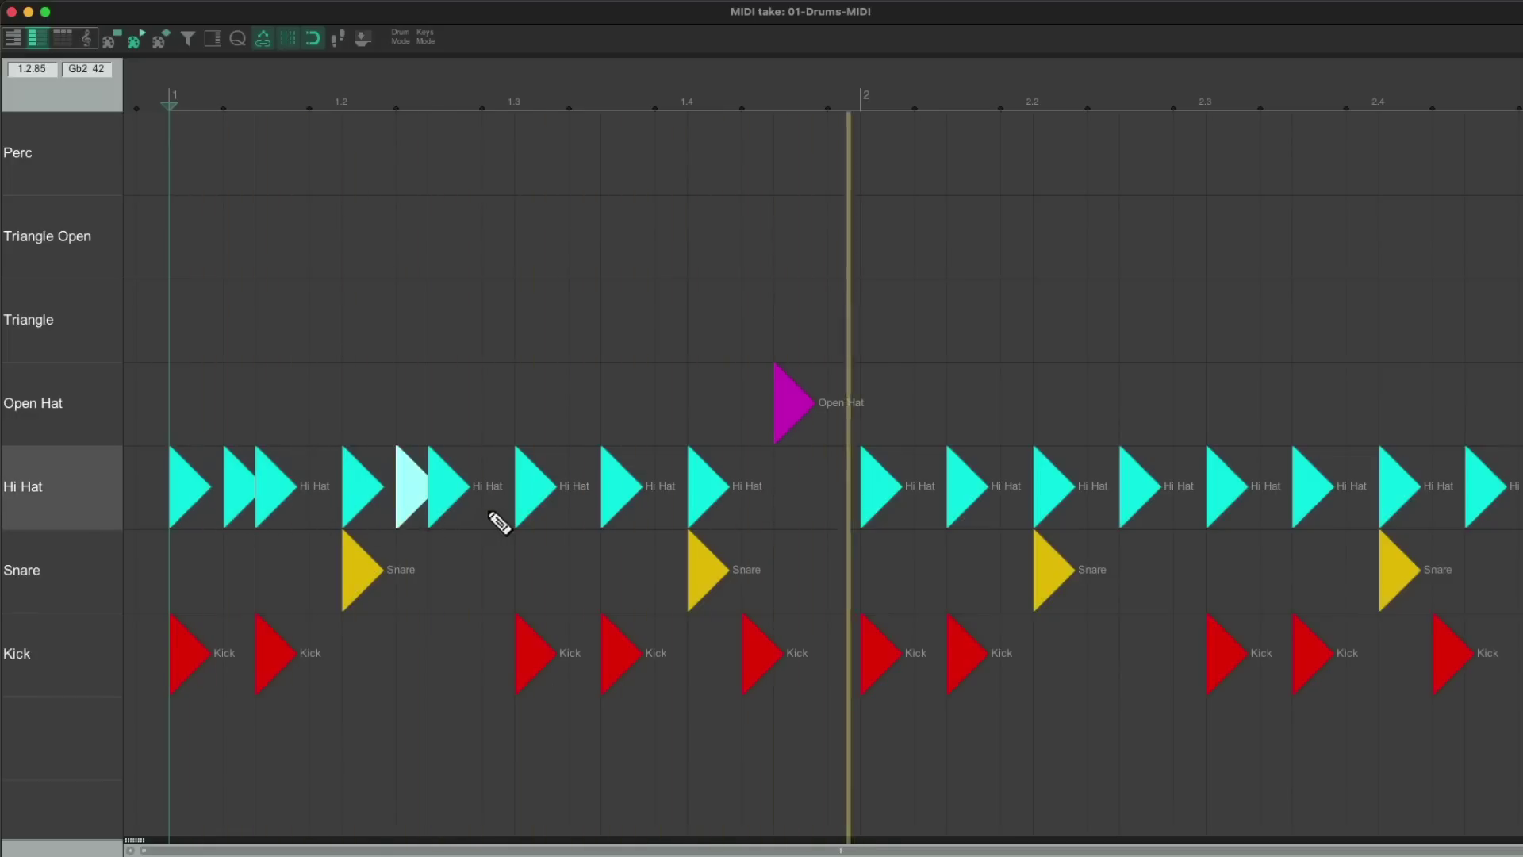
{"action": "key", "text": "space"}
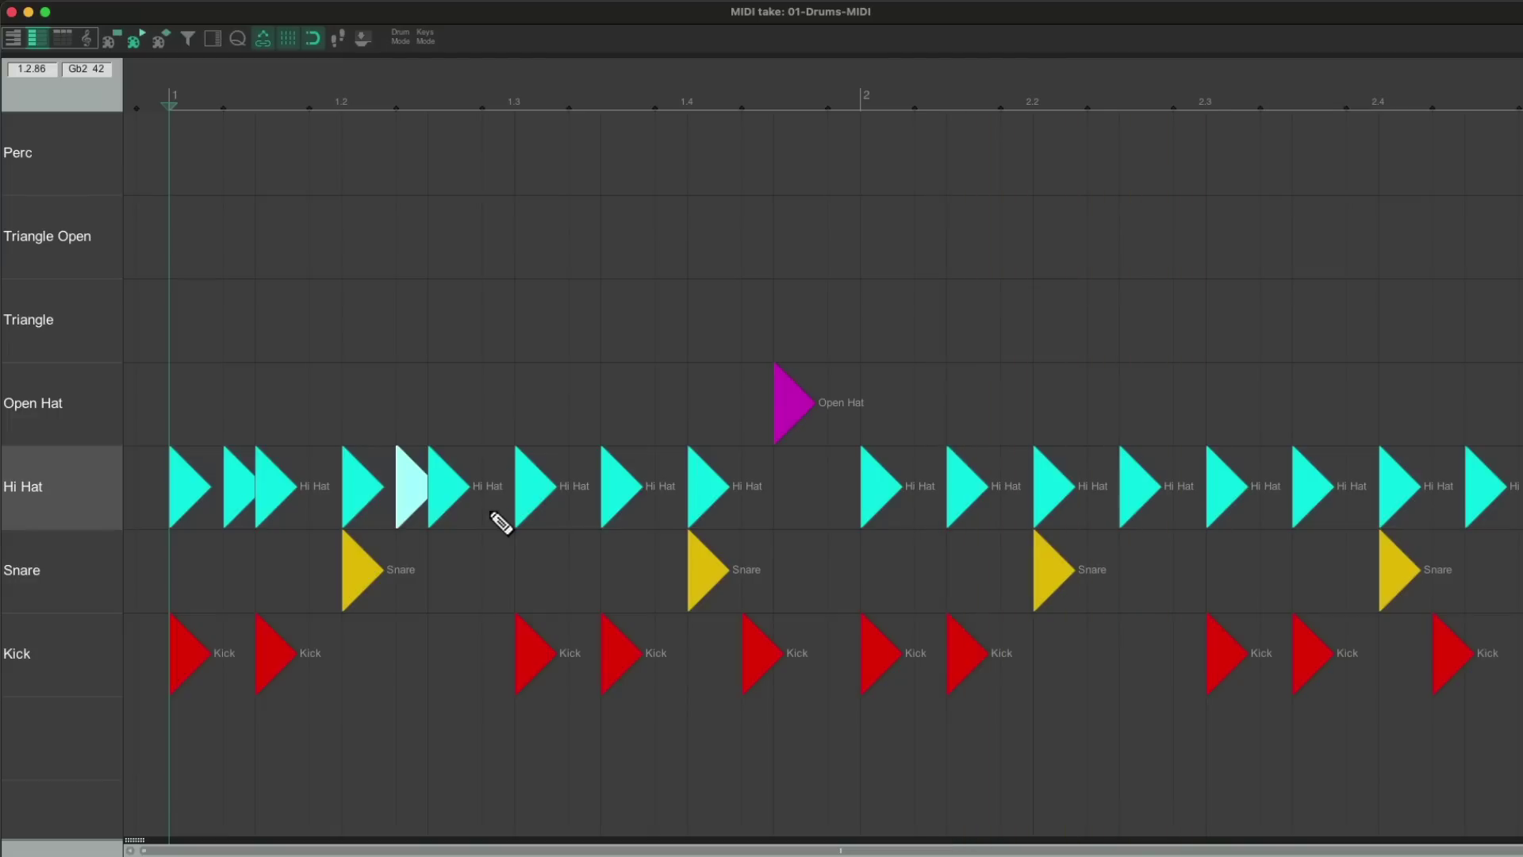
{"action": "left_click", "coordinate": [496, 517]}
{"action": "key", "text": "space"}
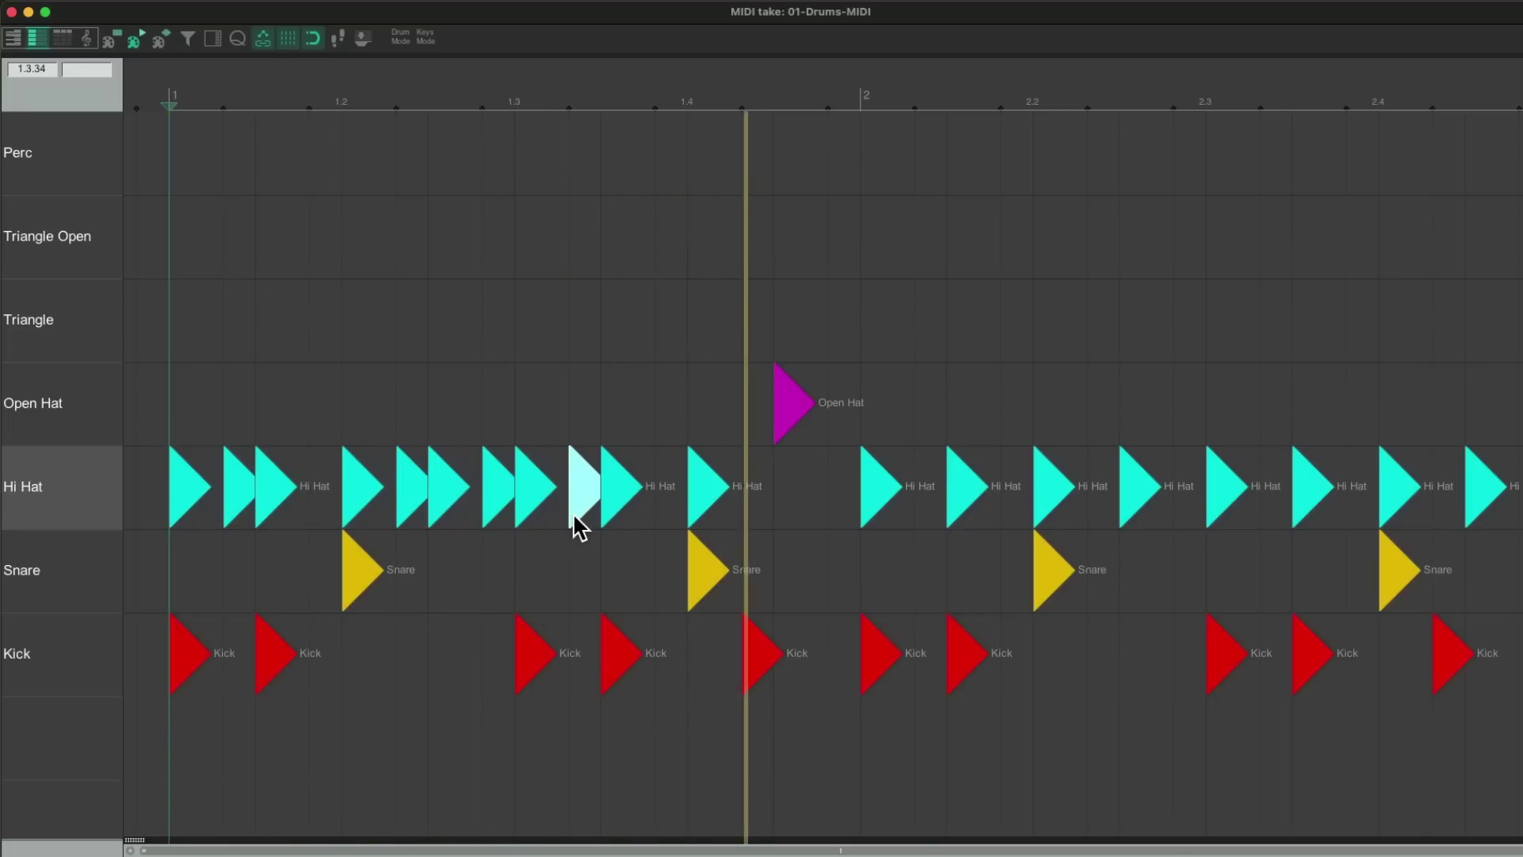
{"action": "key", "text": "space"}
{"action": "left_click", "coordinate": [749, 510]}
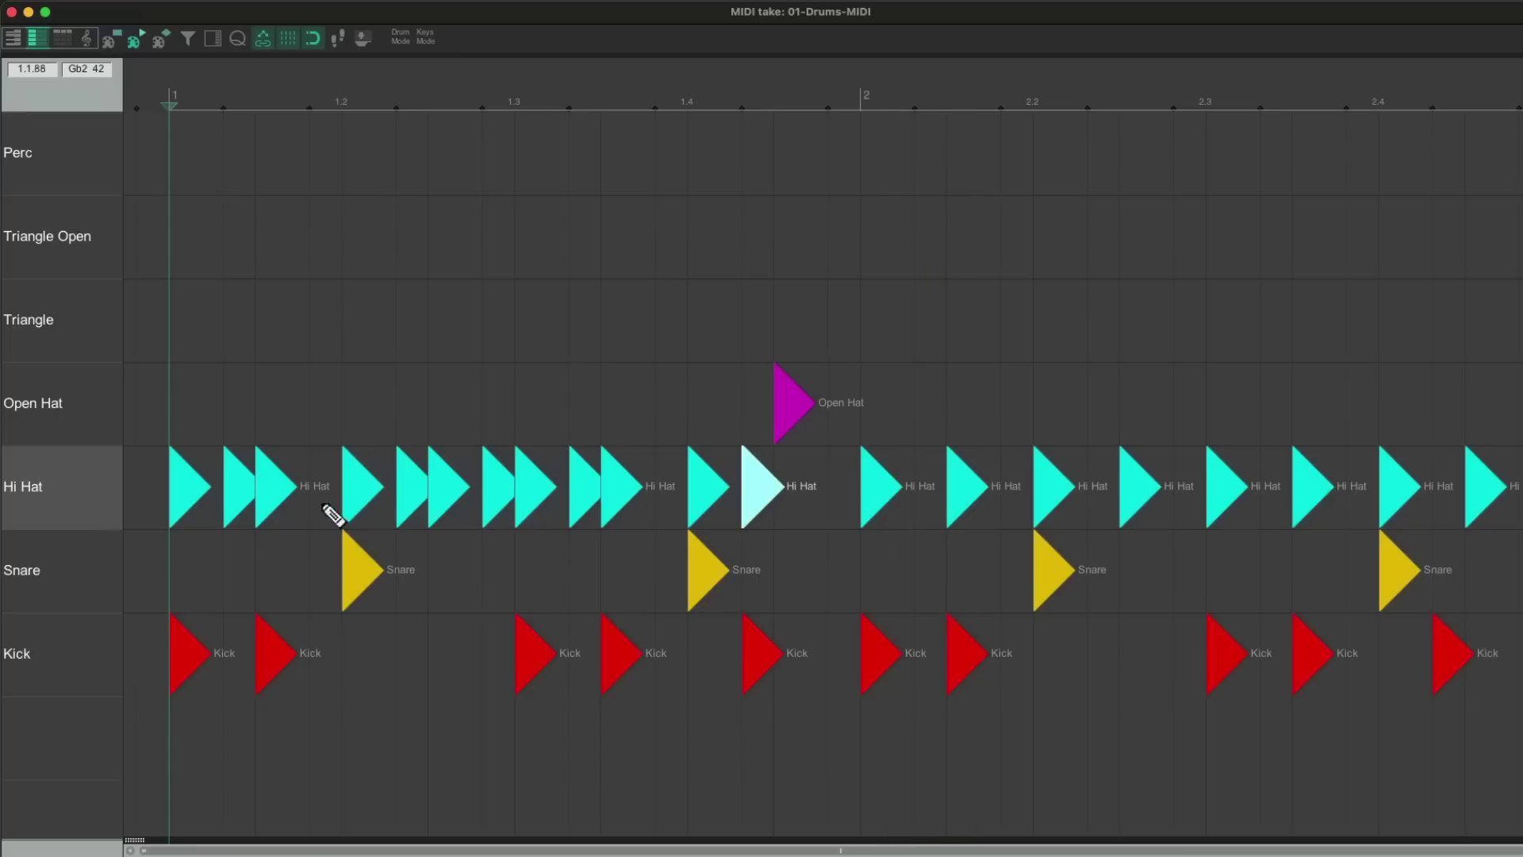
Delete the extra swung hi-hats in the first half of bar 1 and the hi-hat on beat 4 of bar 2.
{"action": "double_click", "coordinate": [253, 510]}
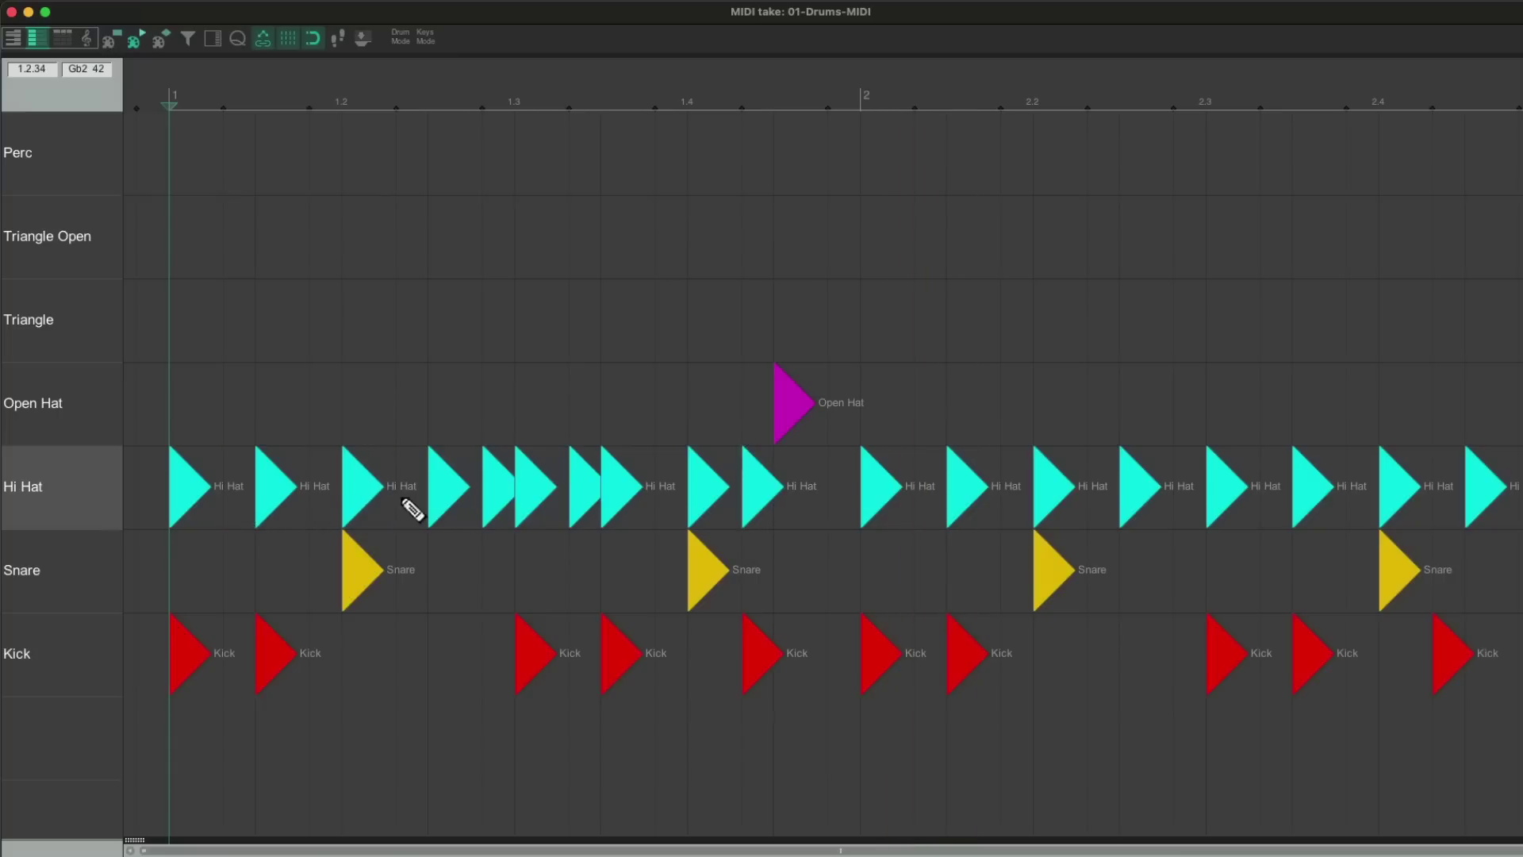
{"action": "key", "text": "space"}
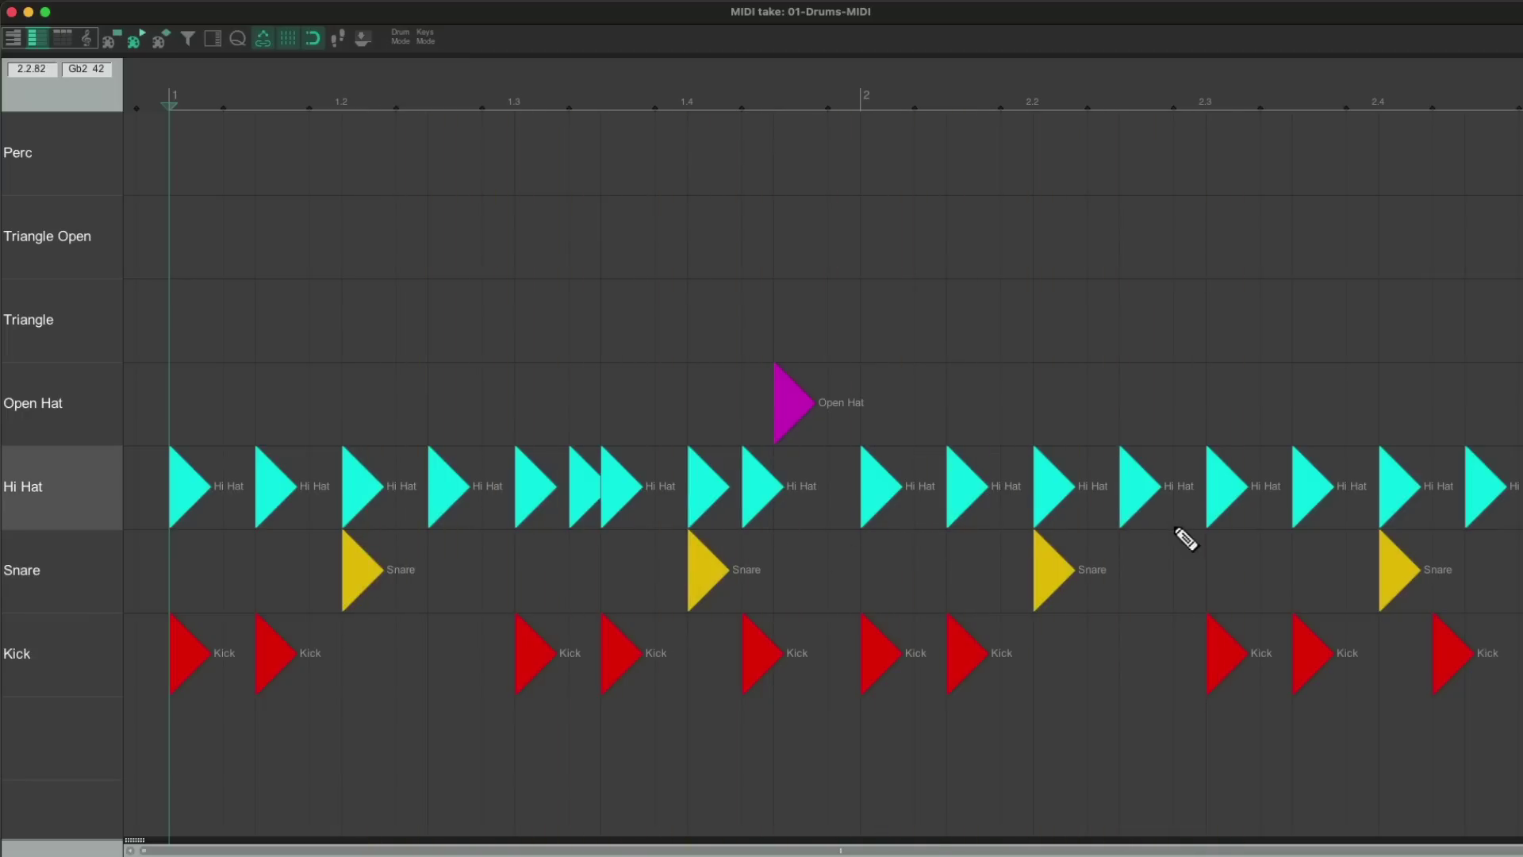
{"action": "left_click", "coordinate": [1390, 504], "text": "alt"}
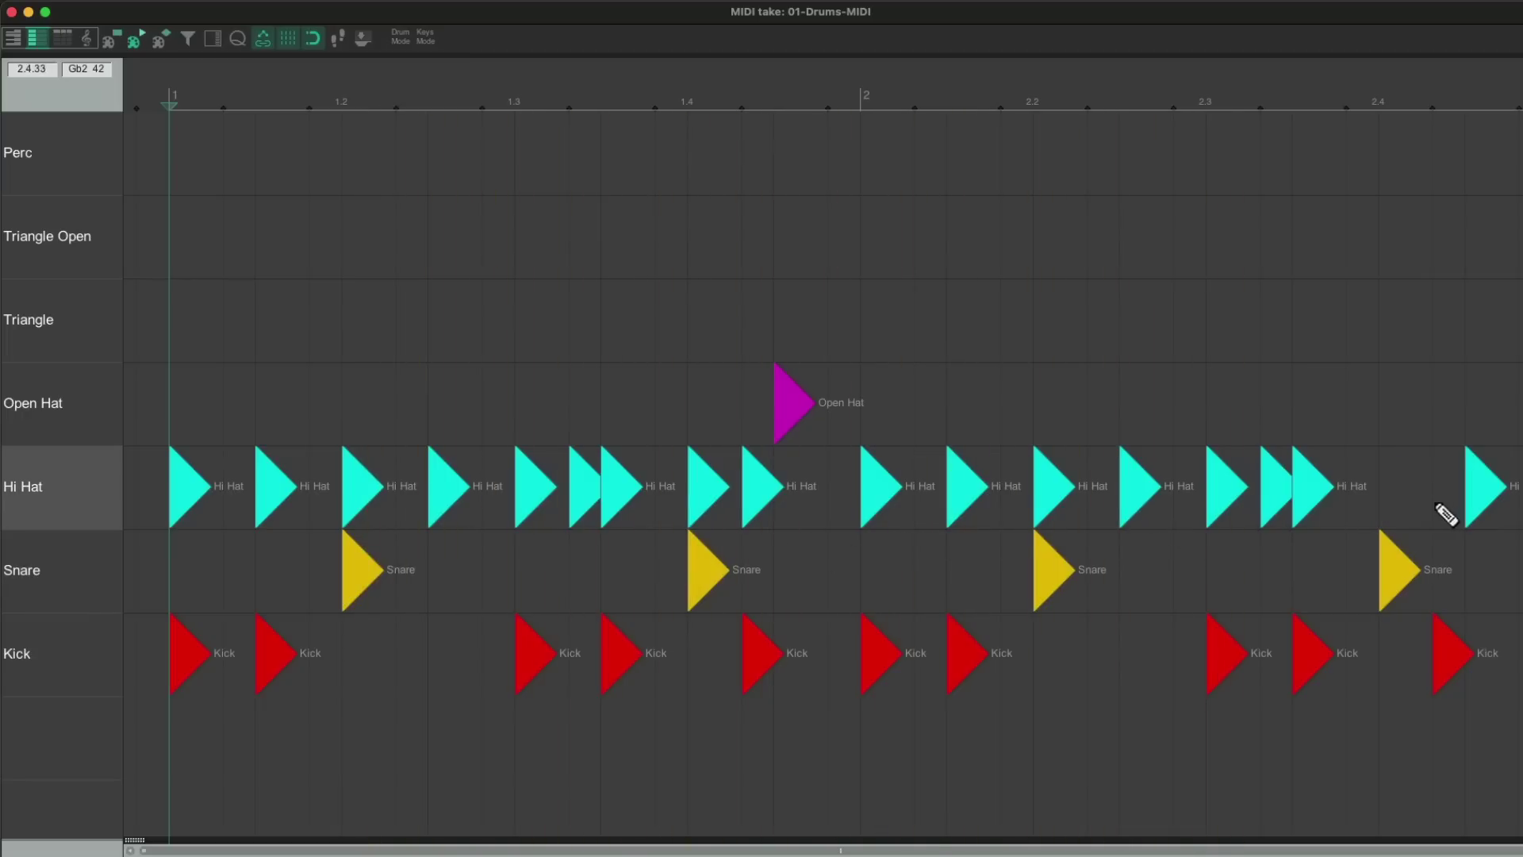
Insert a hi-hat on the last swung sixteenth of bar 2 and triangle hits on every eighth note of bar 2.
{"action": "left_click", "coordinate": [1516, 505]}
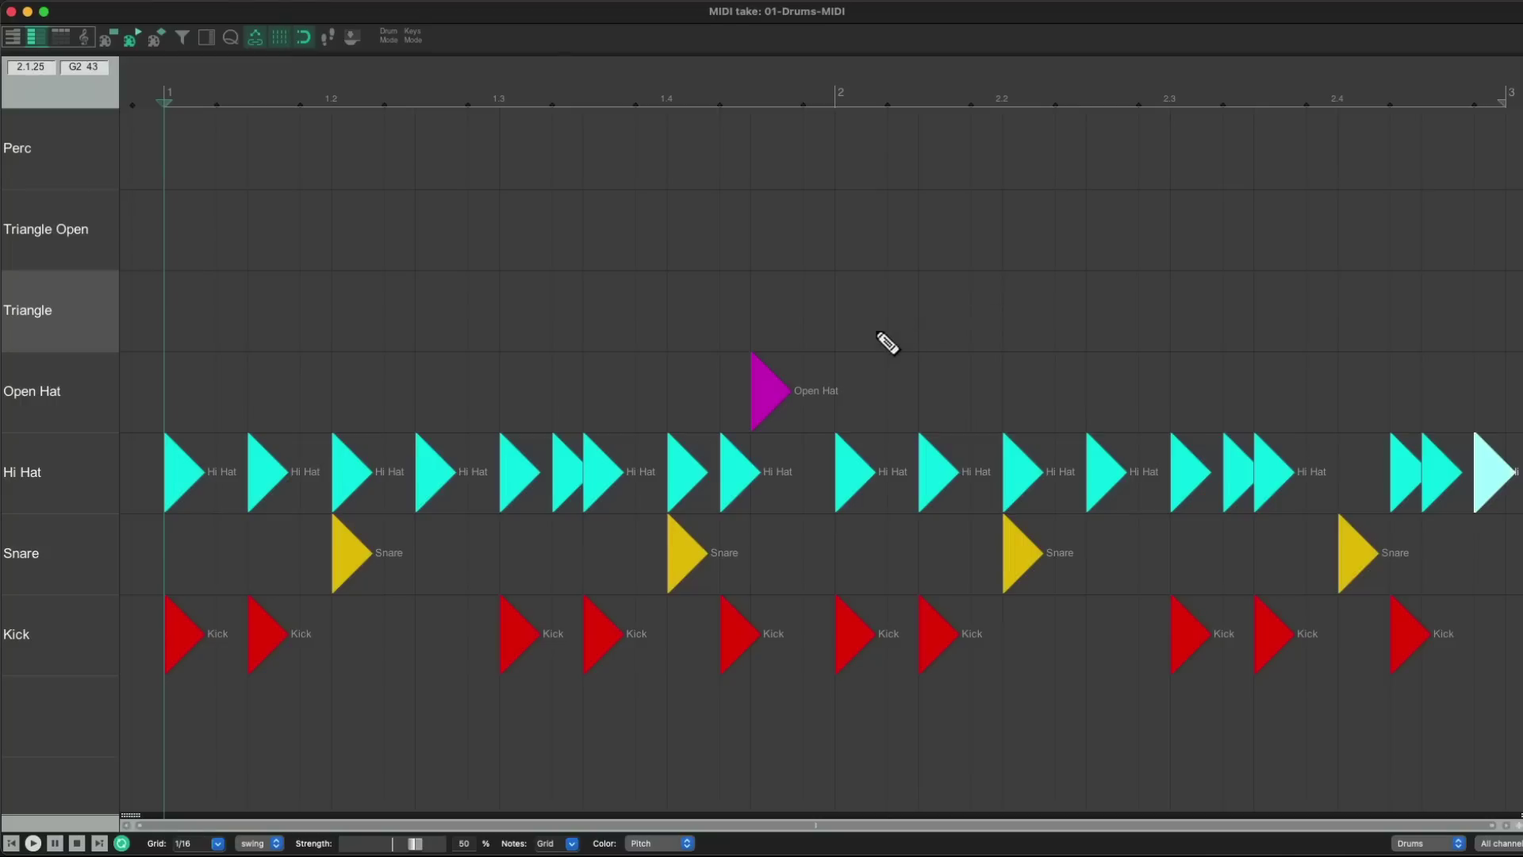
{"action": "left_click", "coordinate": [846, 328]}
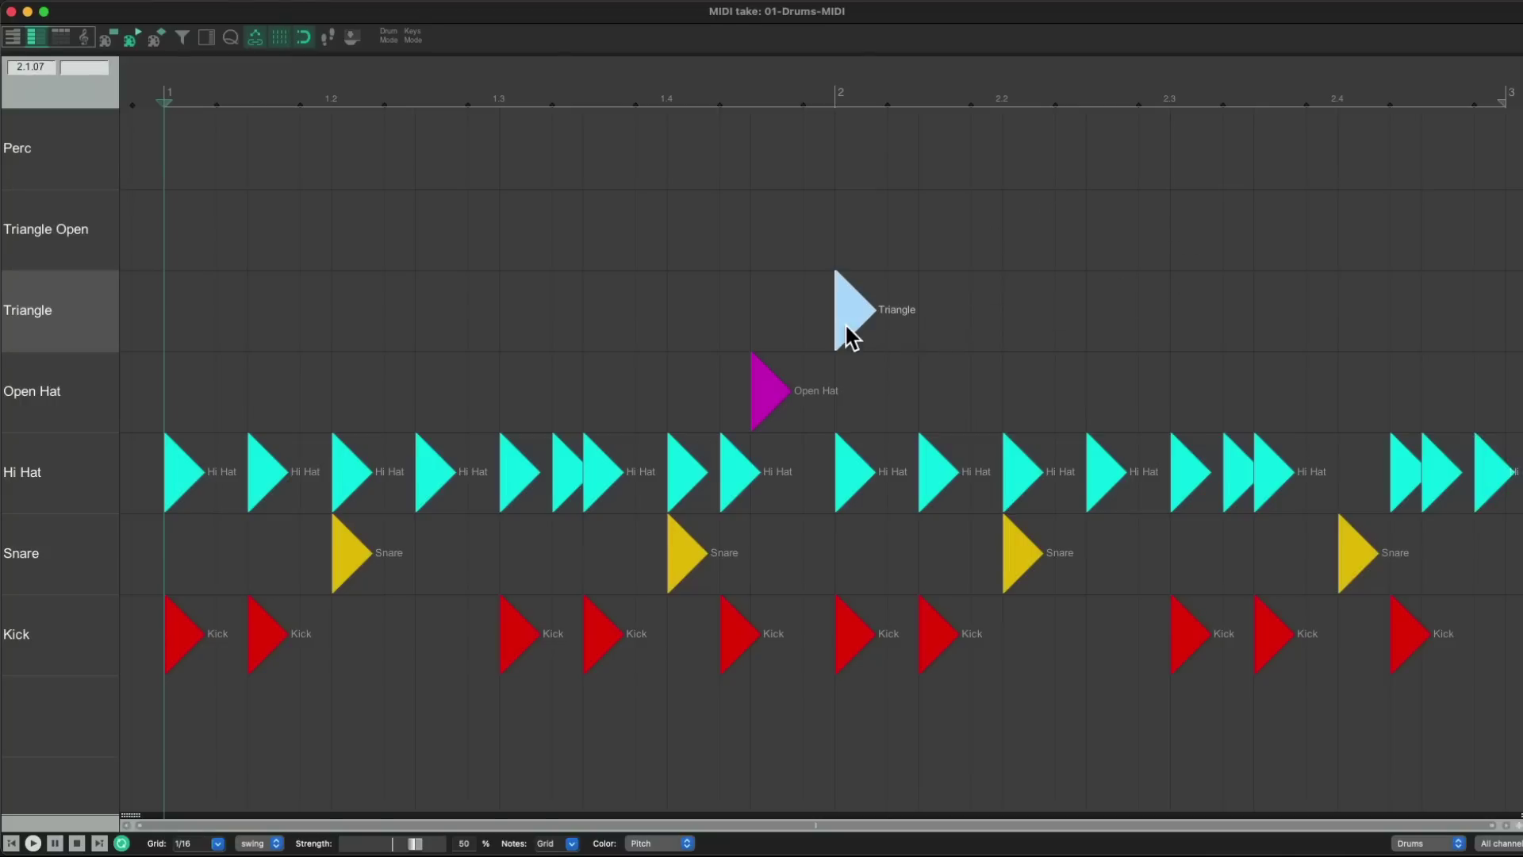
{"action": "left_click", "coordinate": [934, 346]}
{"action": "left_click", "coordinate": [1021, 345]}
{"action": "left_click", "coordinate": [1104, 345]}
{"action": "left_click", "coordinate": [1192, 345]}
{"action": "left_click", "coordinate": [1260, 345]}
{"action": "left_click", "coordinate": [1347, 344]}
{"action": "left_click", "coordinate": [1432, 345]}
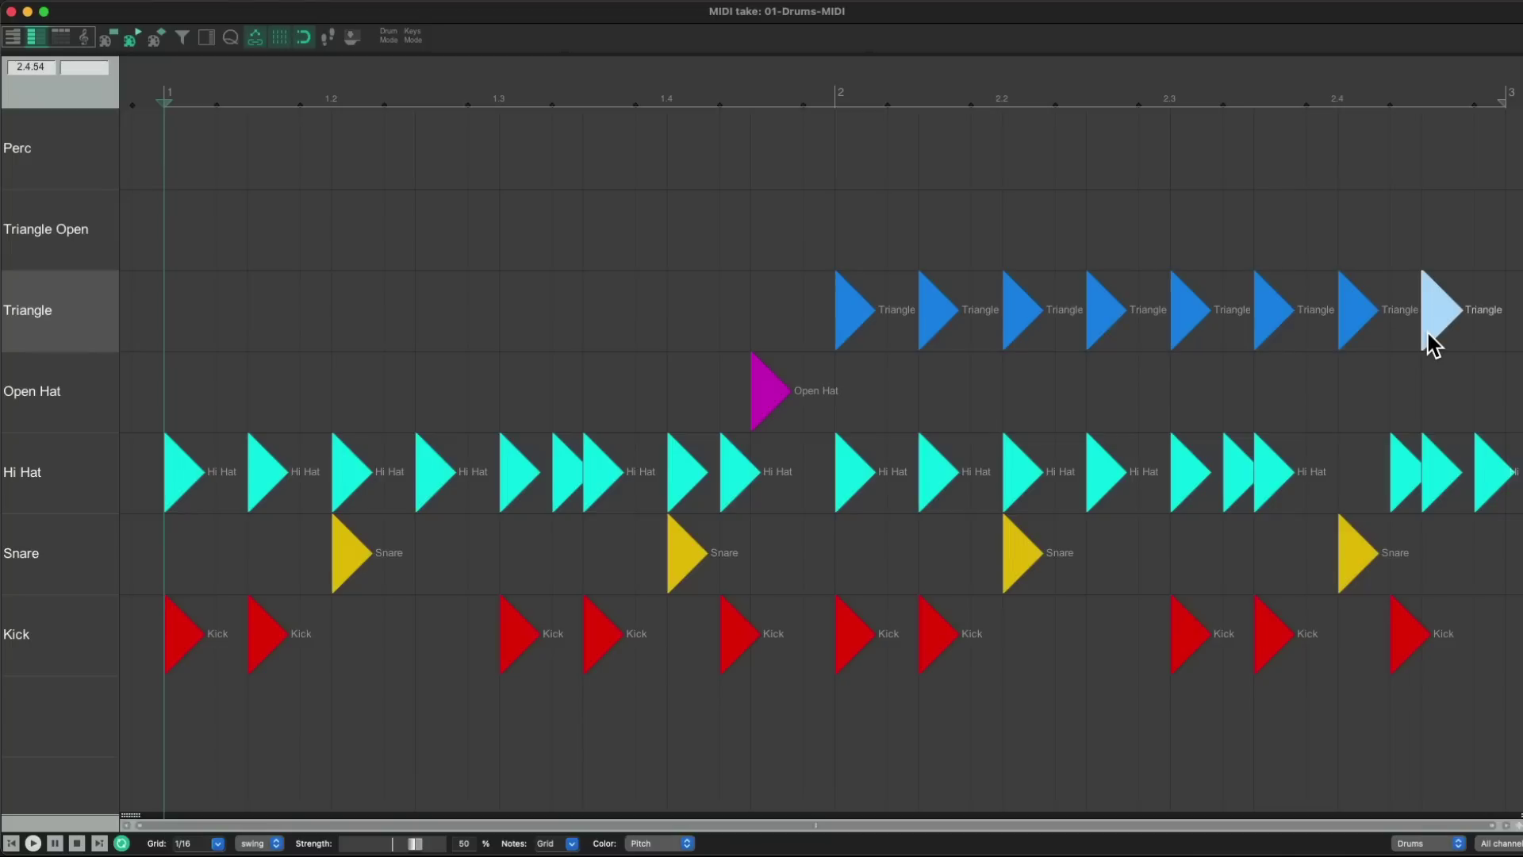
Audition the loop and insert an extra triangle hit on the swung sixteenth right after beat 2 of bar 2.
{"action": "key", "text": "space"}
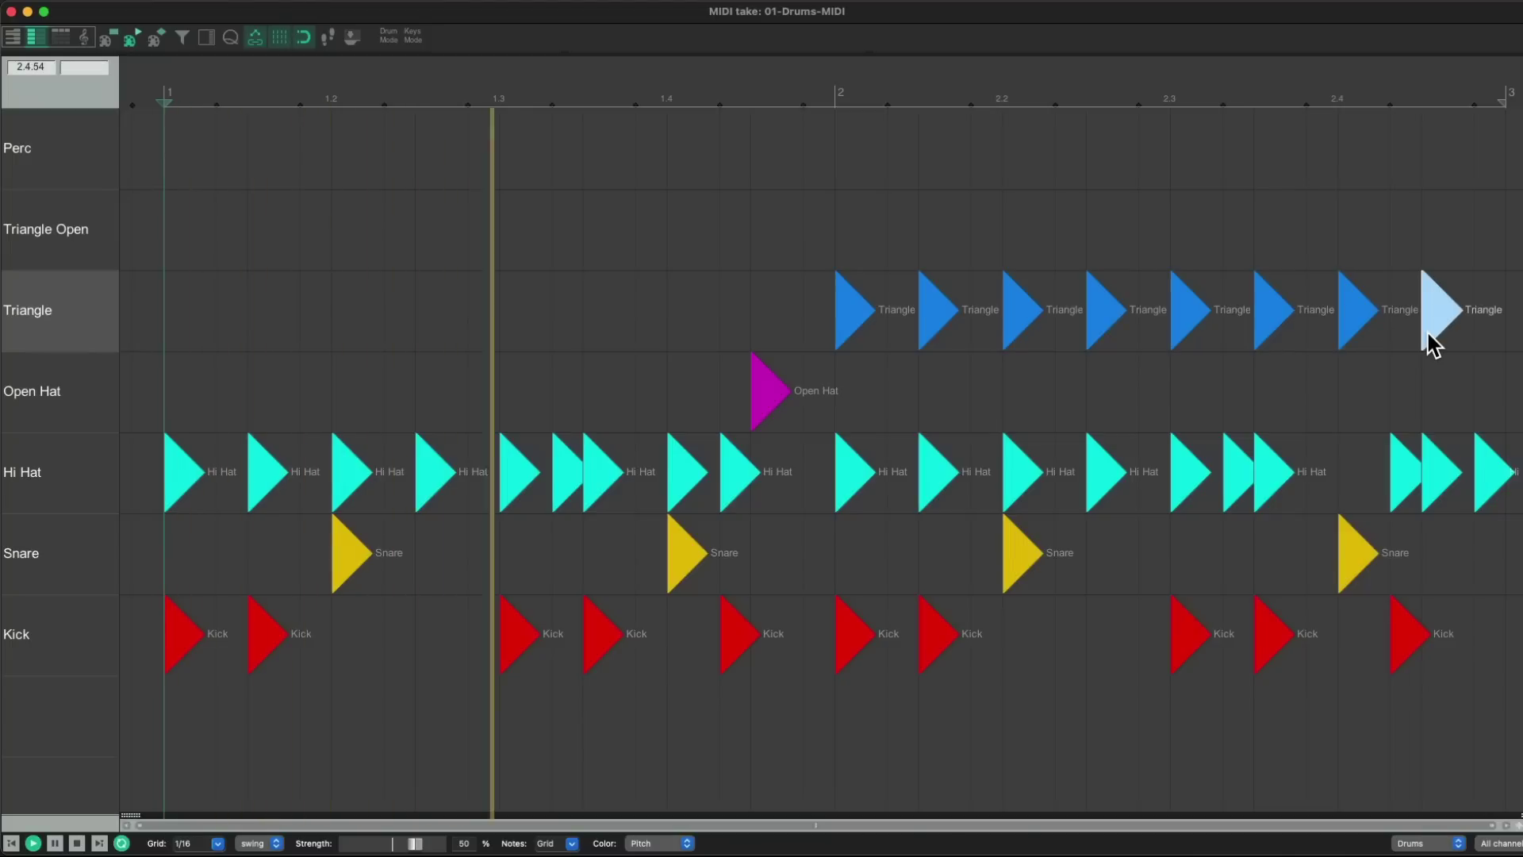
{"action": "key", "text": "space"}
{"action": "left_click", "coordinate": [1069, 333]}
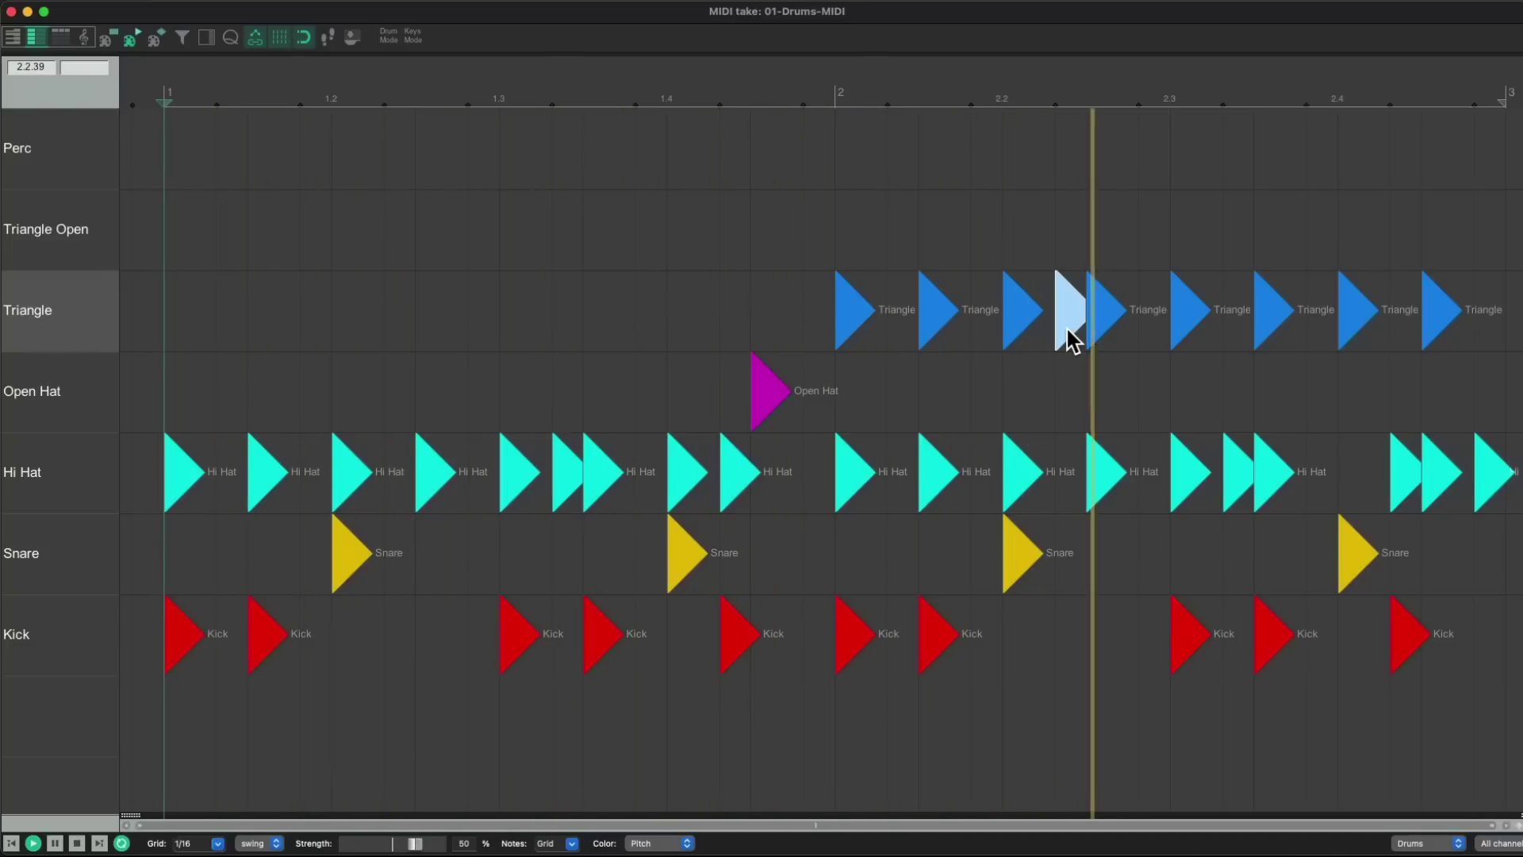
{"action": "key", "text": "space"}
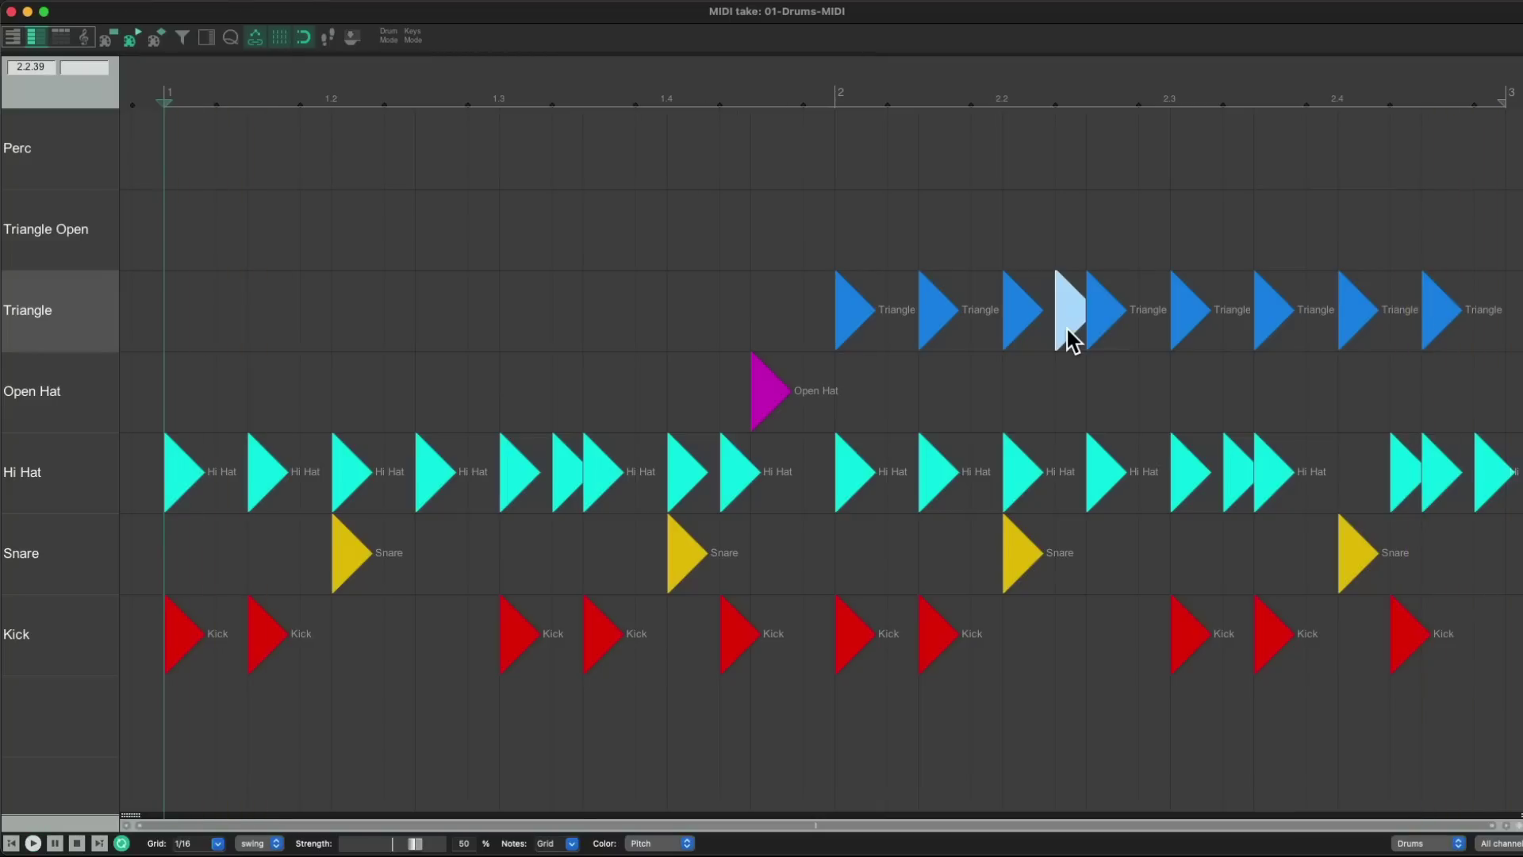
Replace the triangle hits on beat 3 of bar 2 and its offbeat eighth with open triangle hits.
{"action": "left_click", "coordinate": [1188, 260]}
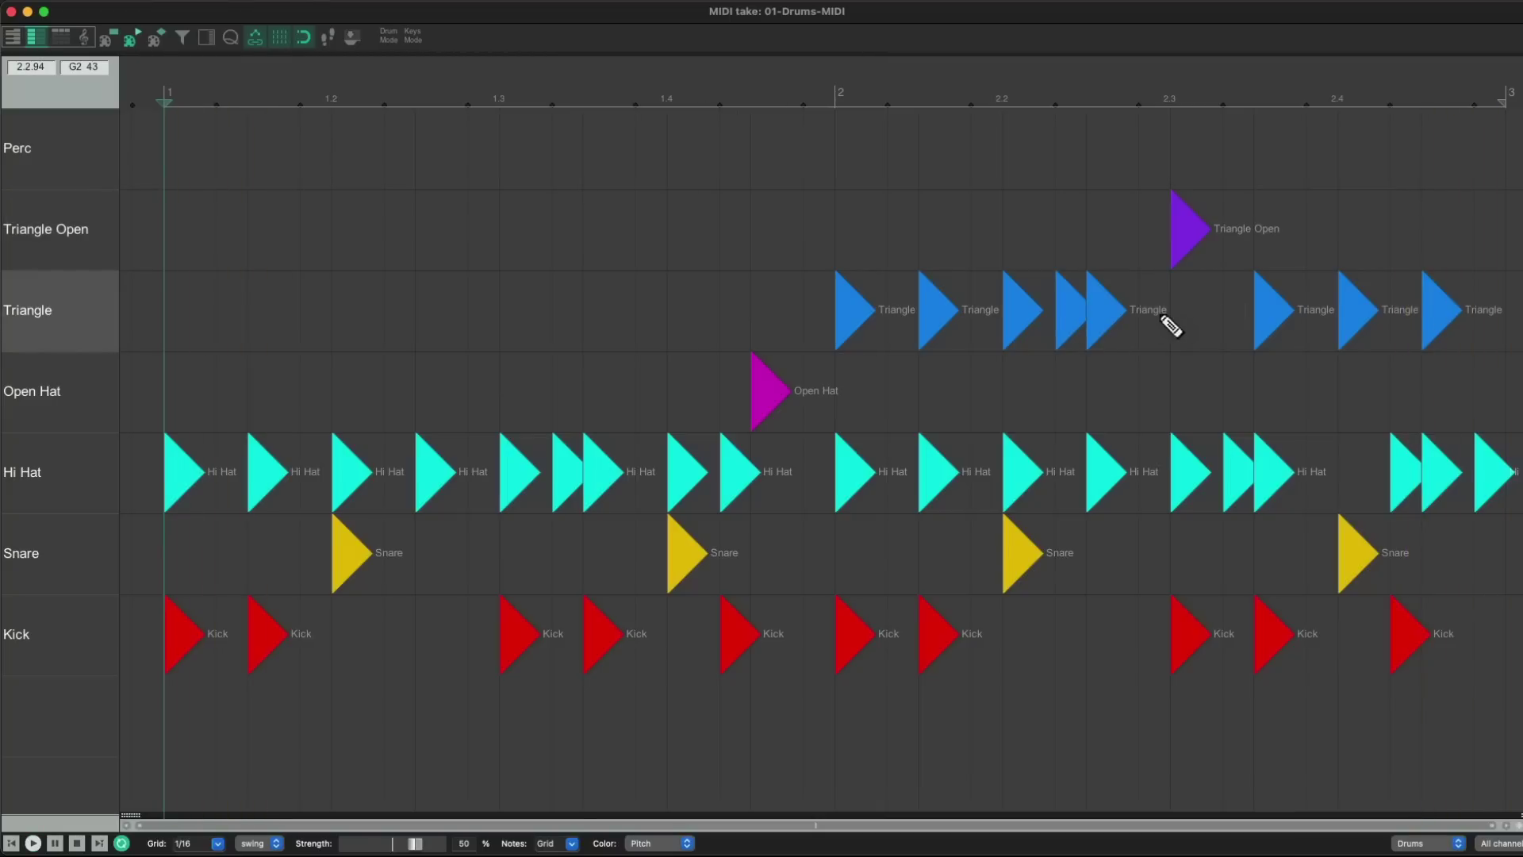
{"action": "left_click", "coordinate": [1264, 262]}
{"action": "left_click", "coordinate": [1266, 325]}
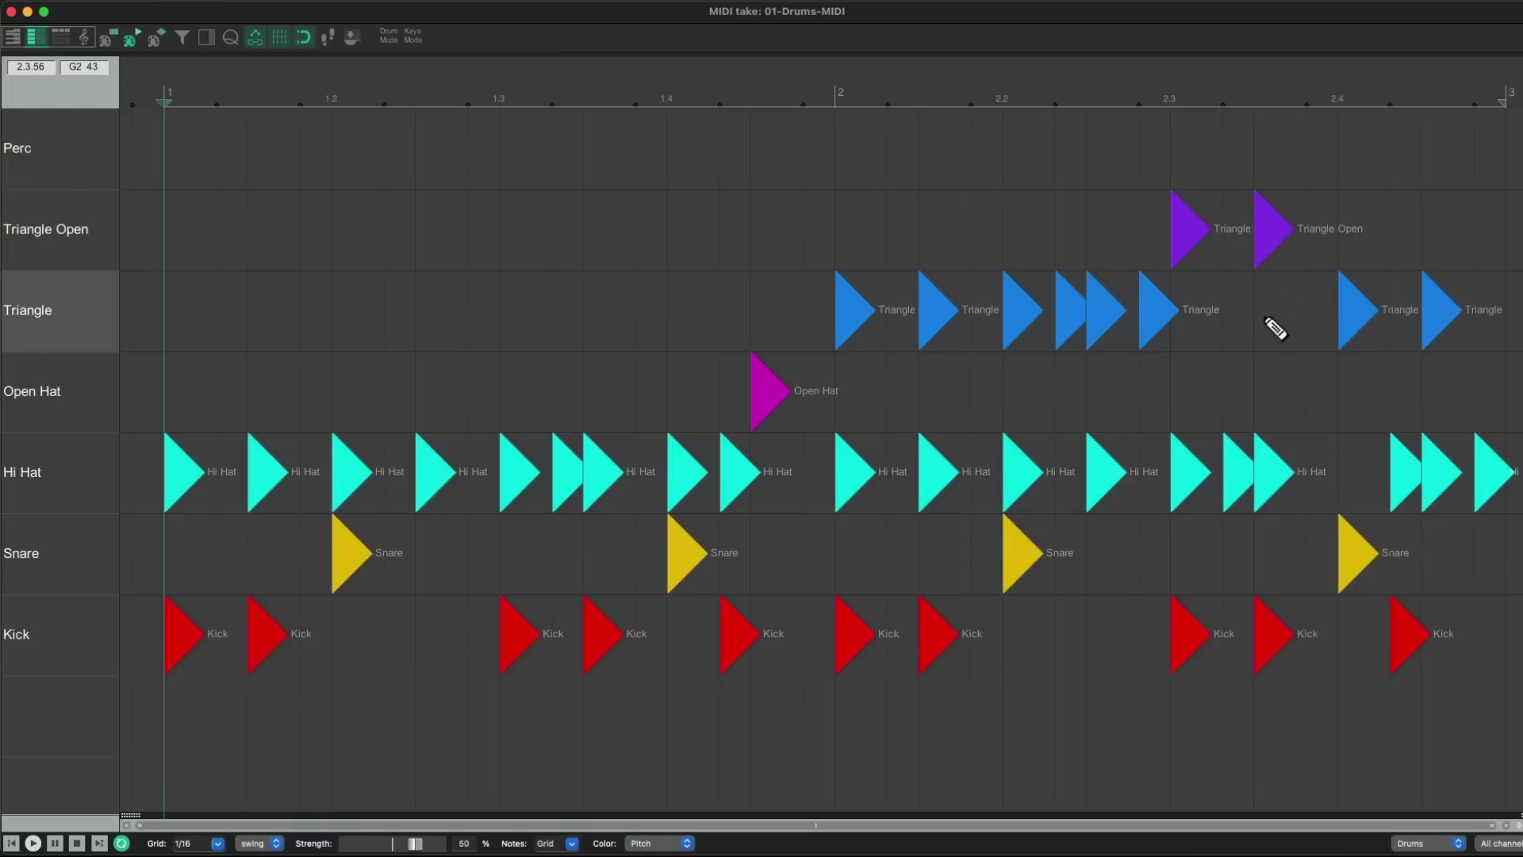
Fill in swung-sixteenth triangle hits late in bar 2, with an open triangle just after beat 4, and audition the loop.
{"action": "left_click", "coordinate": [1313, 328]}
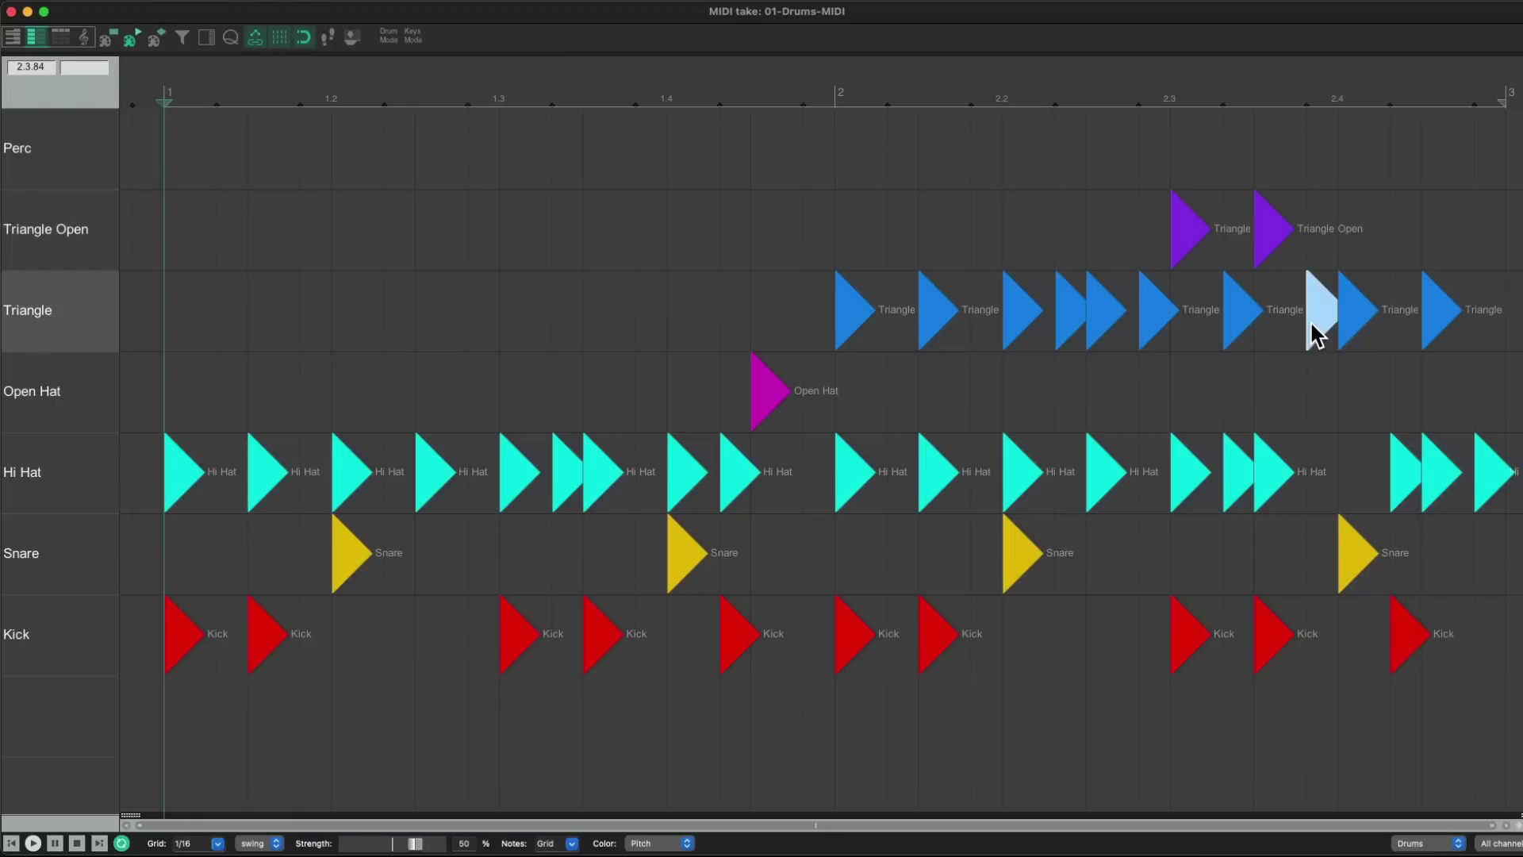
{"action": "left_click", "coordinate": [1403, 266]}
{"action": "left_click", "coordinate": [1477, 330]}
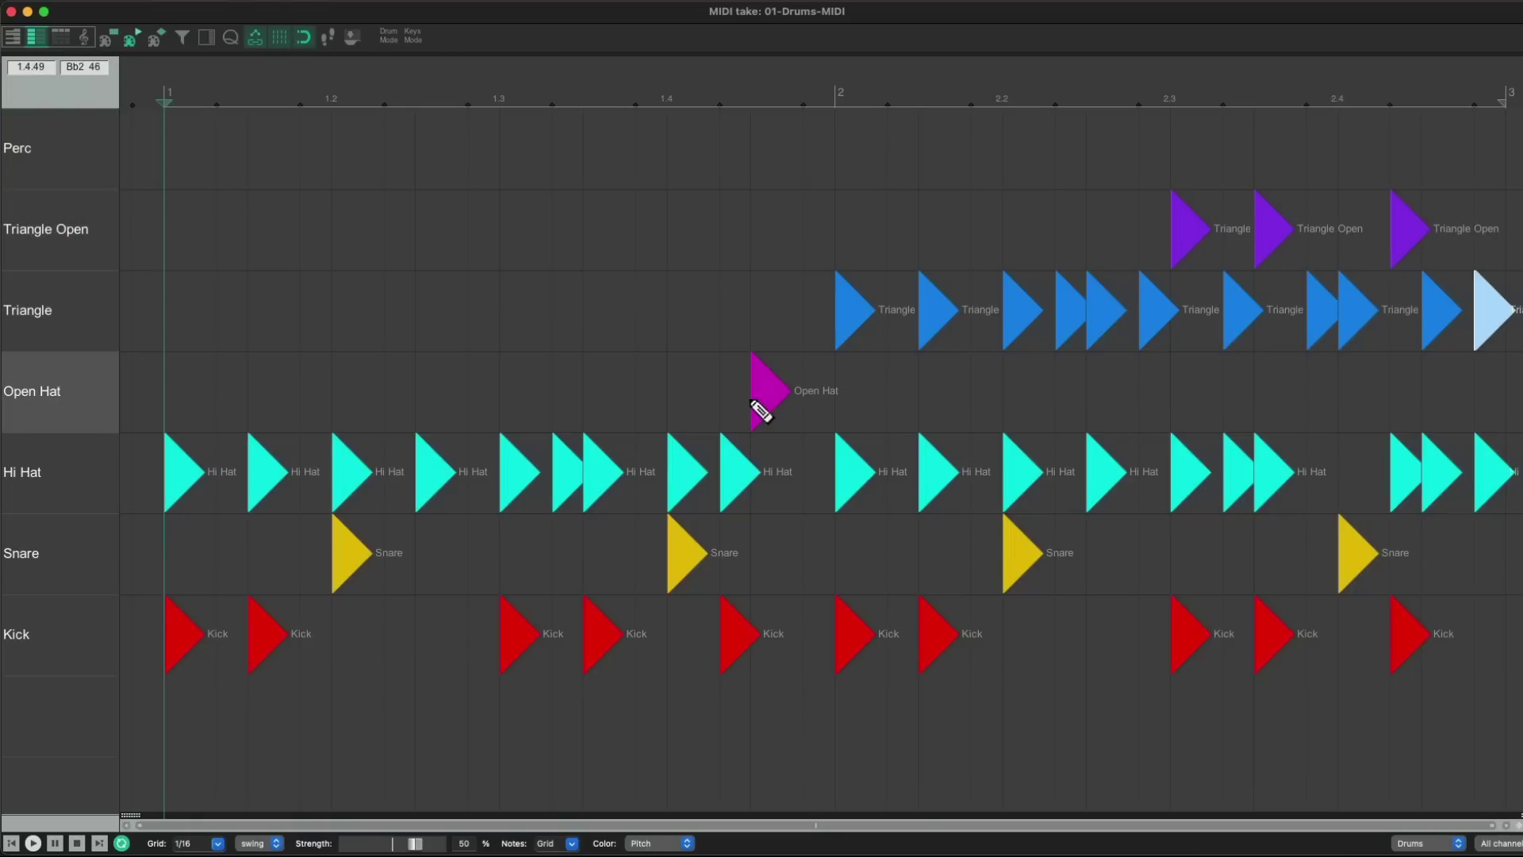
{"action": "key", "text": "space"}
Insert perc hits on the first two and last swung sixteenths of both bars, audition the loop and close the drum editor.
{"action": "left_click", "coordinate": [176, 167]}
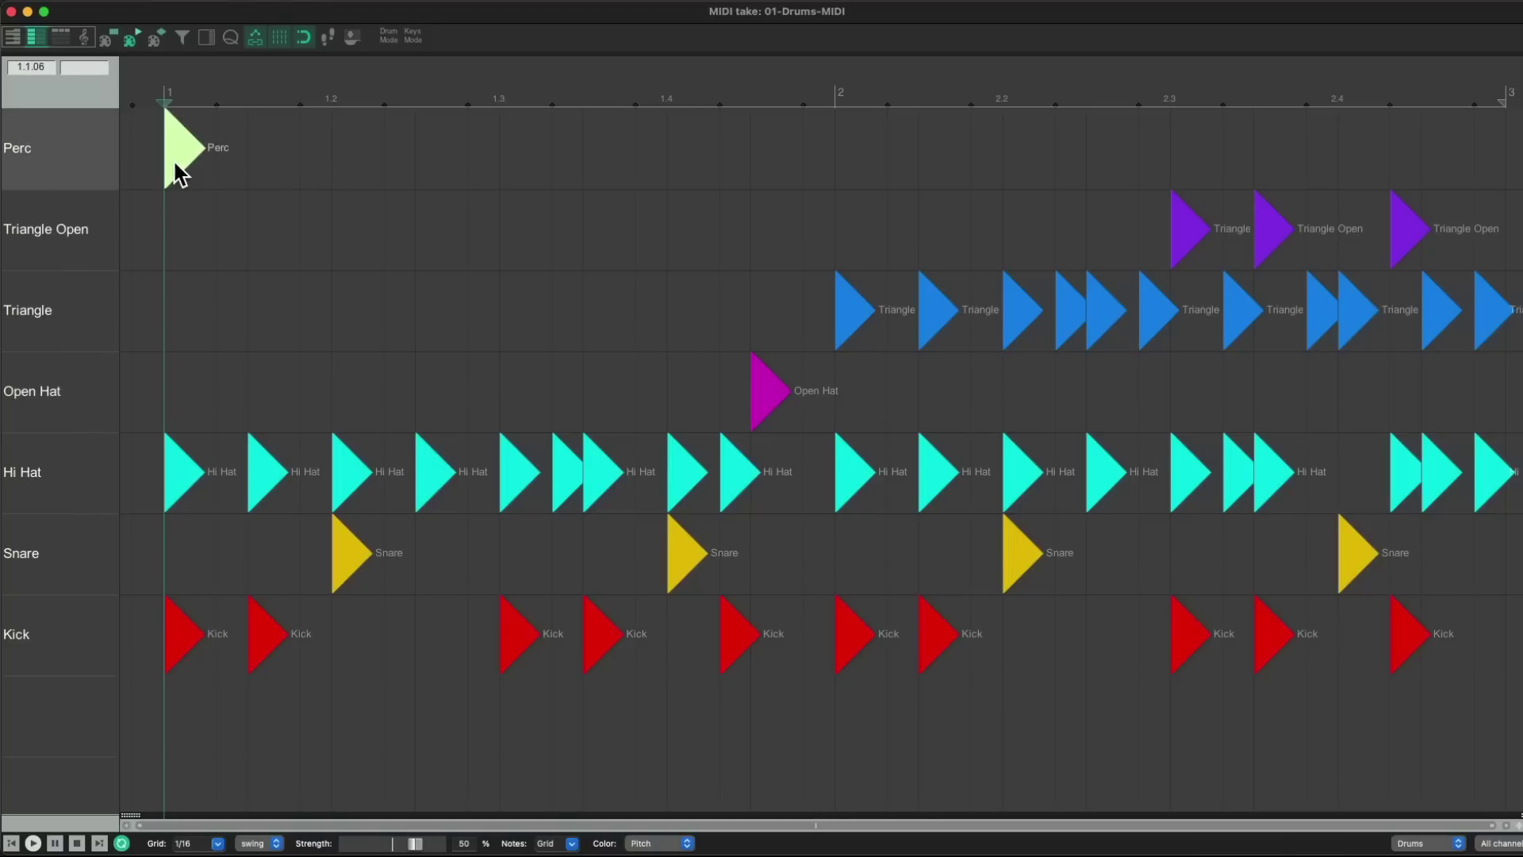
{"action": "left_click", "coordinate": [227, 176]}
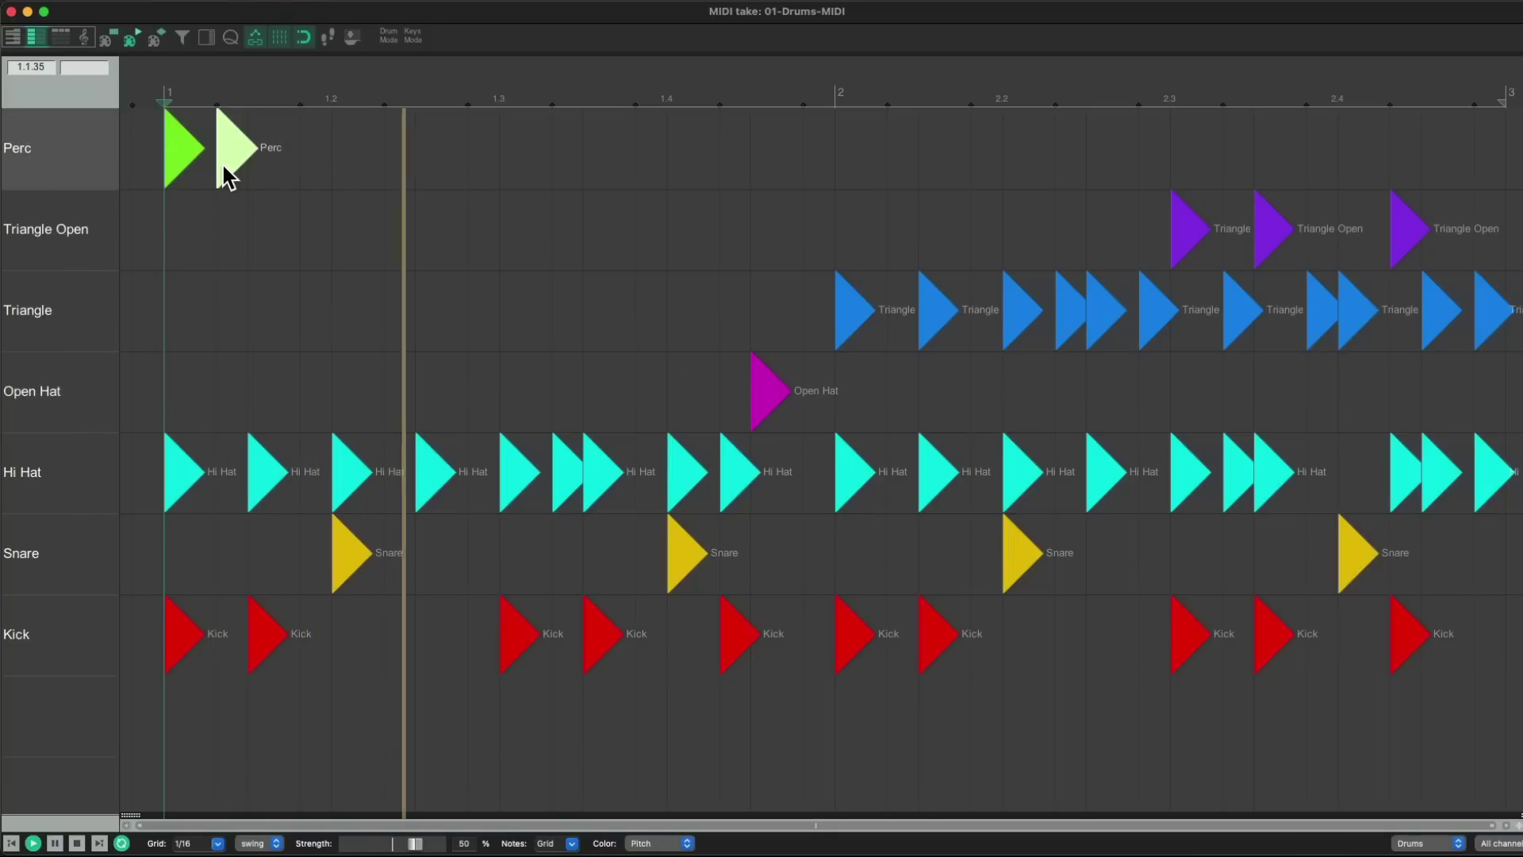
{"action": "key", "text": "space"}
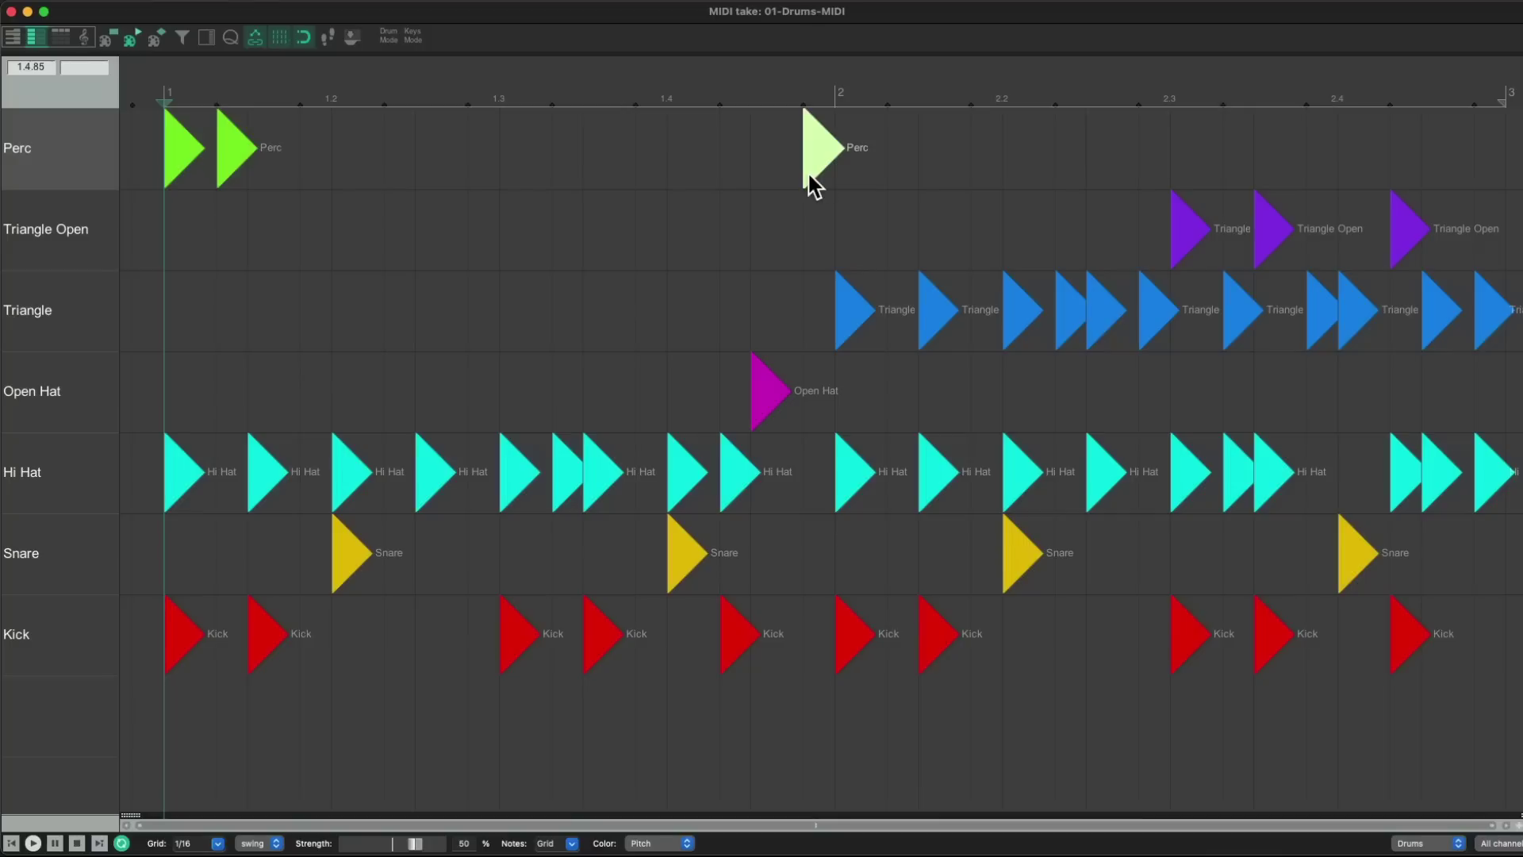
{"action": "left_click", "coordinate": [849, 178]}
{"action": "left_click", "coordinate": [901, 176]}
{"action": "key", "text": "space"}
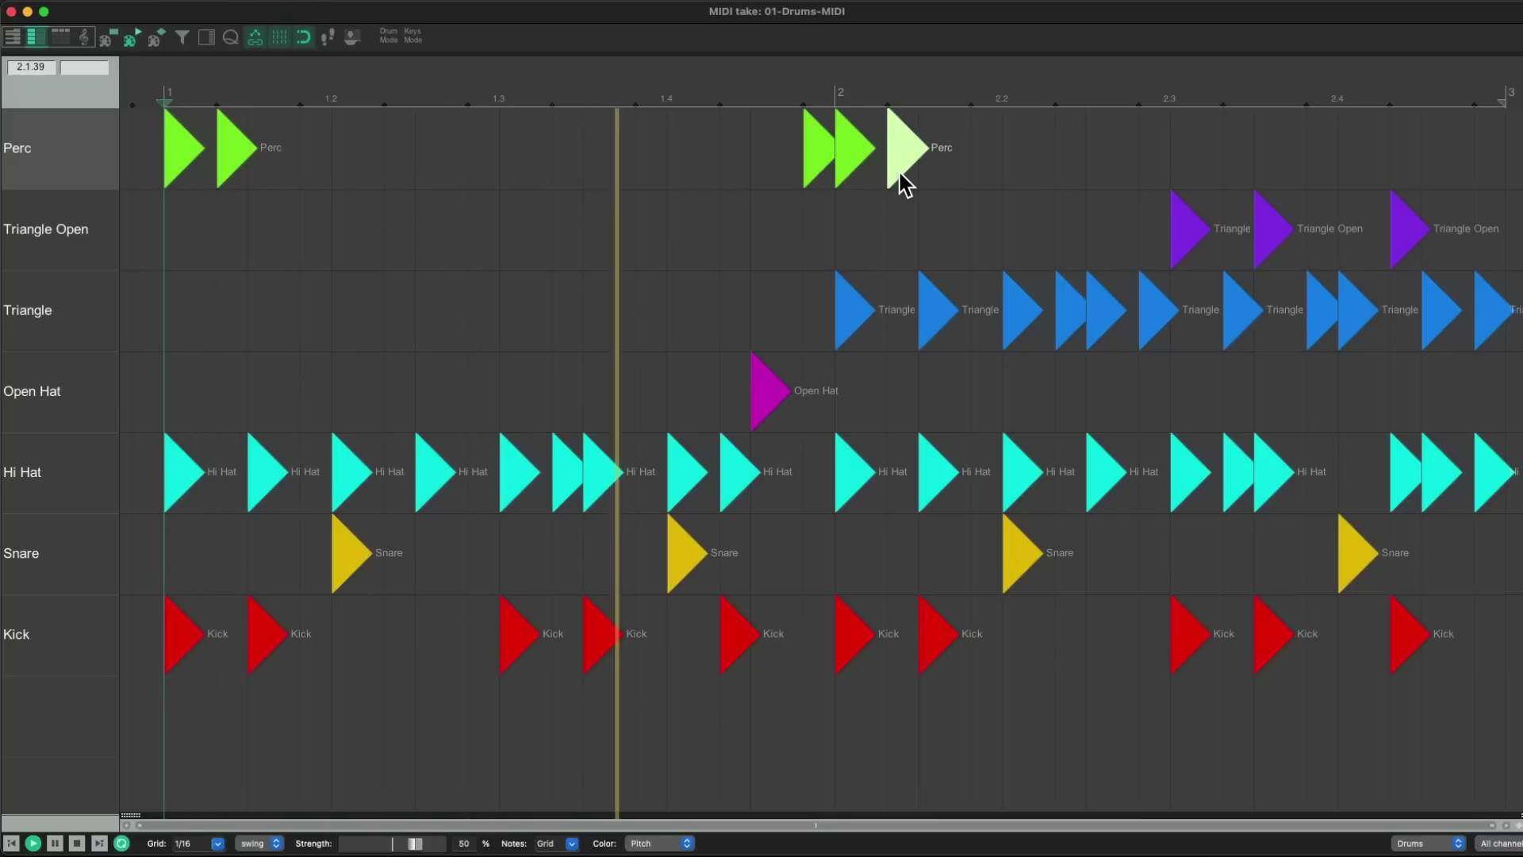
{"action": "left_click", "coordinate": [1485, 176]}
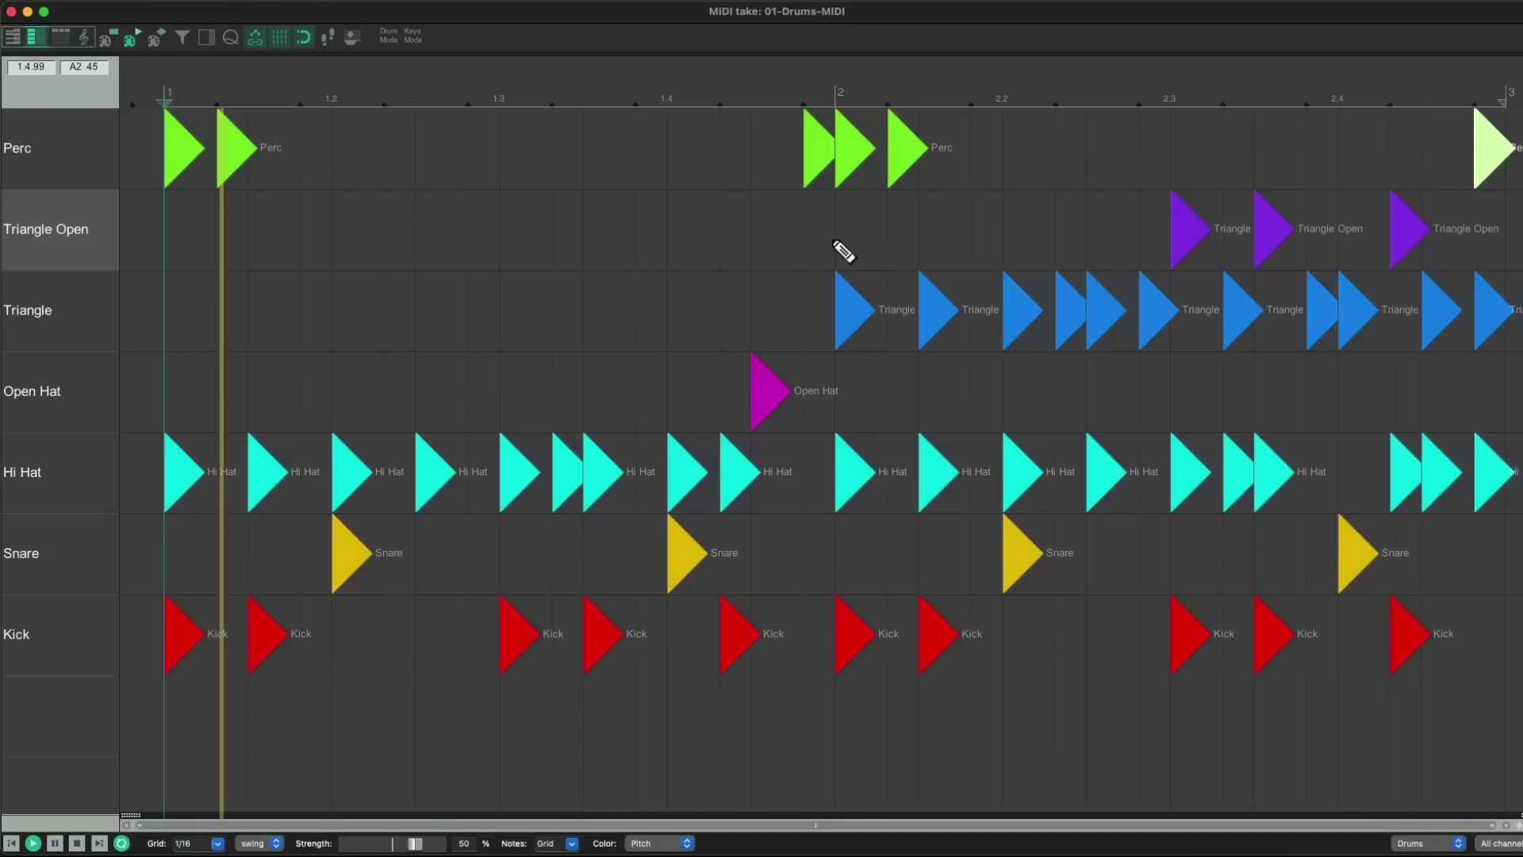
{"action": "key", "text": "space"}
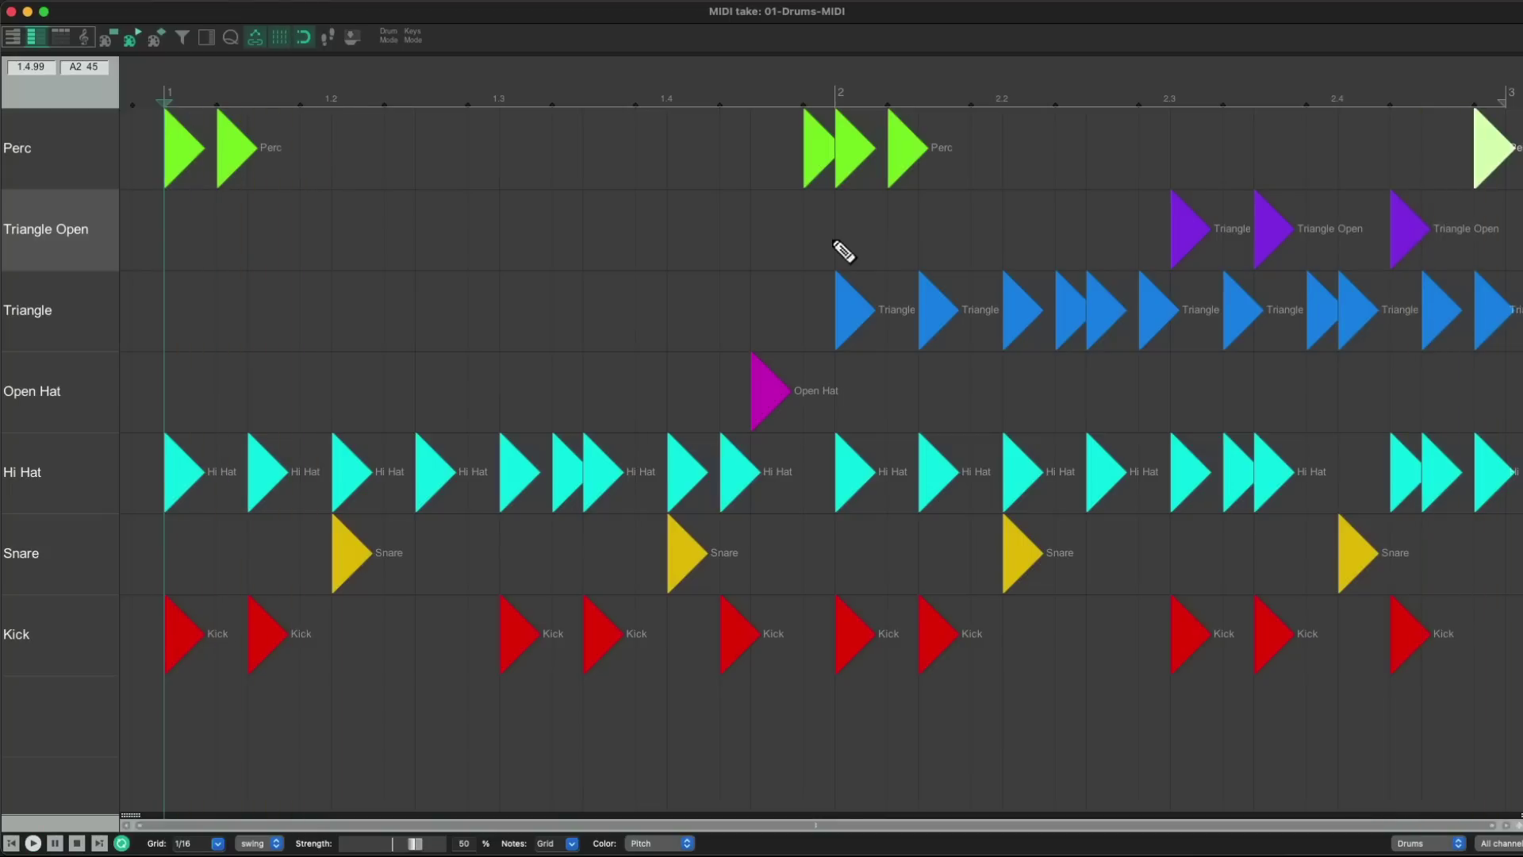
{"action": "left_click", "coordinate": [11, 12]}
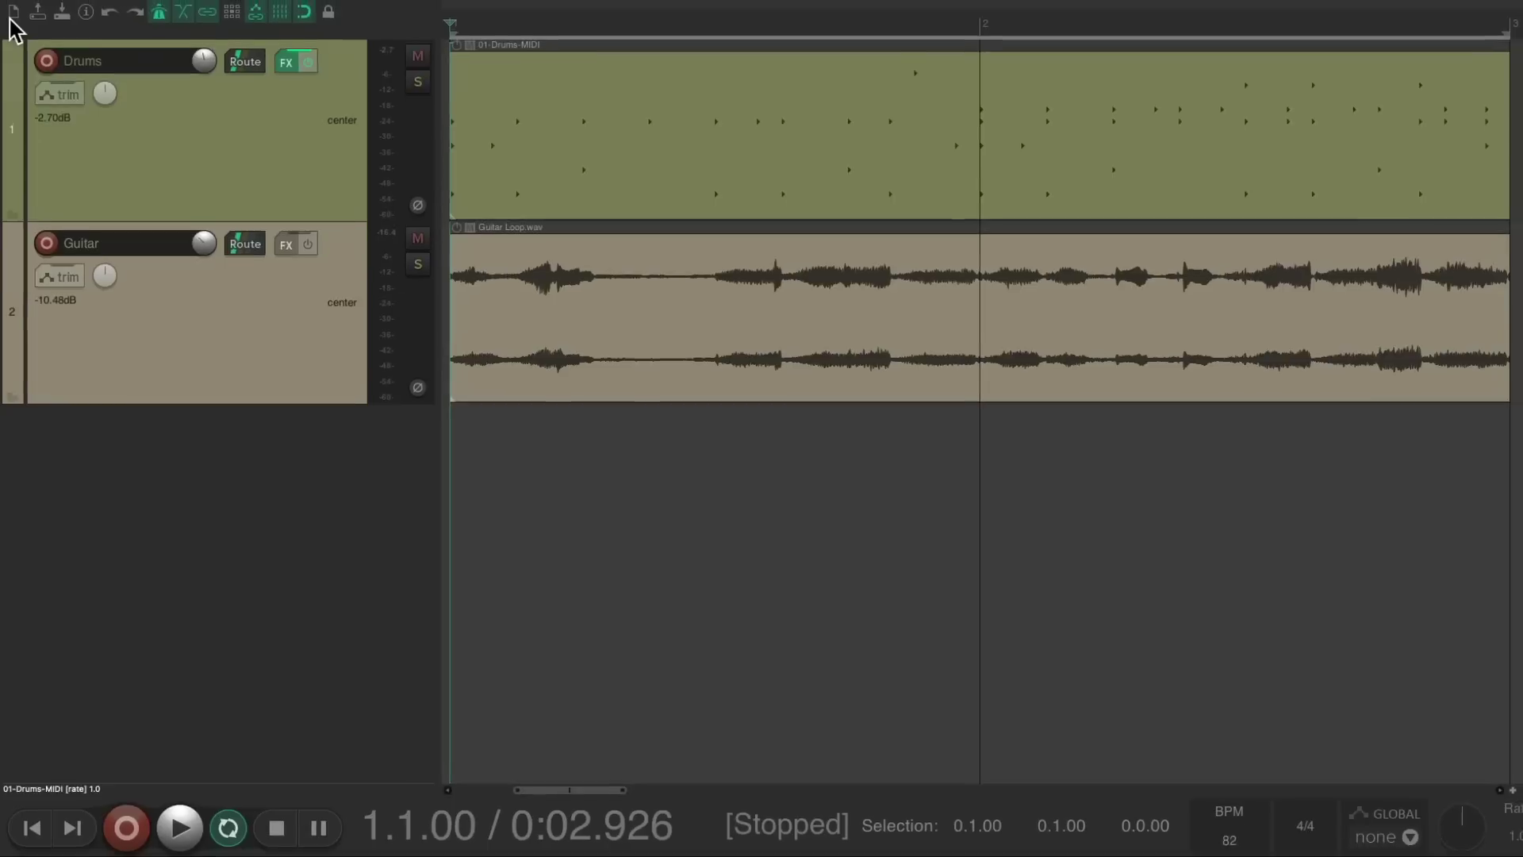
Add a track named Bass below the Drums track.
{"action": "left_click", "coordinate": [189, 127]}
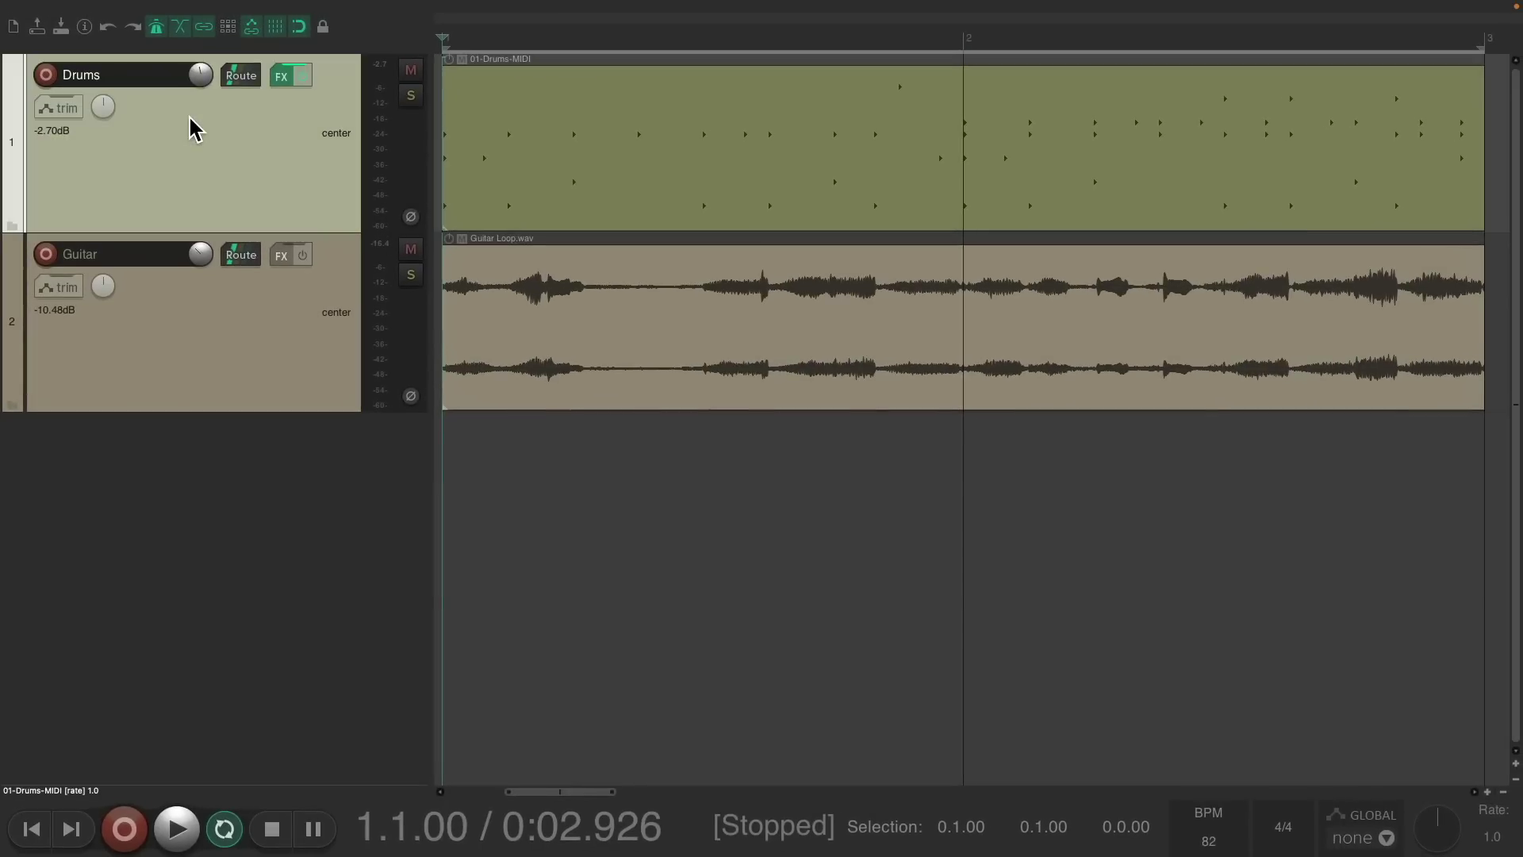
{"action": "key", "text": "ctrl+t"}
{"action": "type", "text": "Bass"}
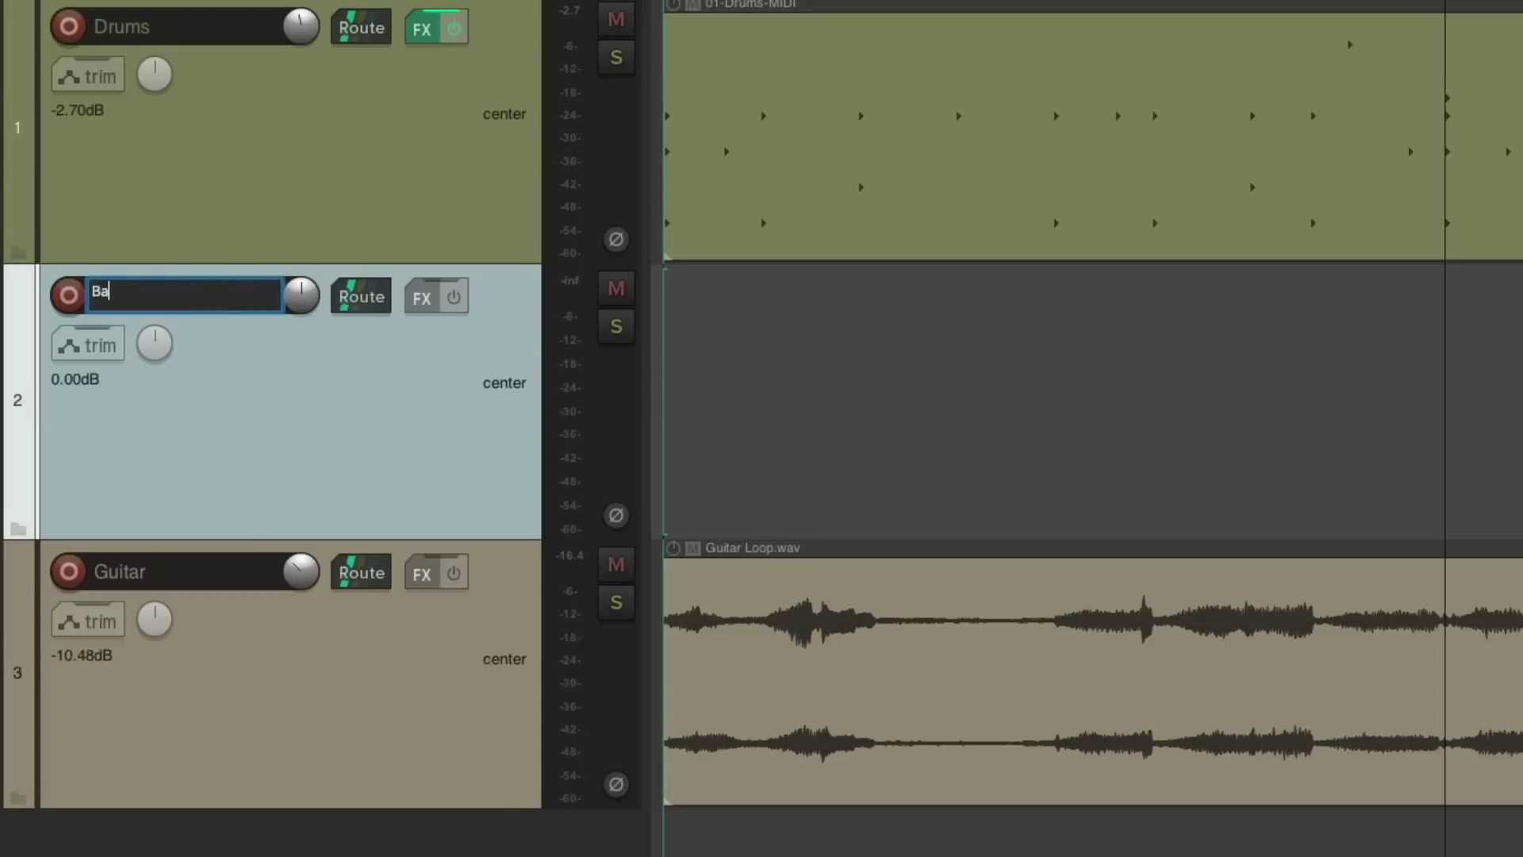
{"action": "key", "text": "Return"}
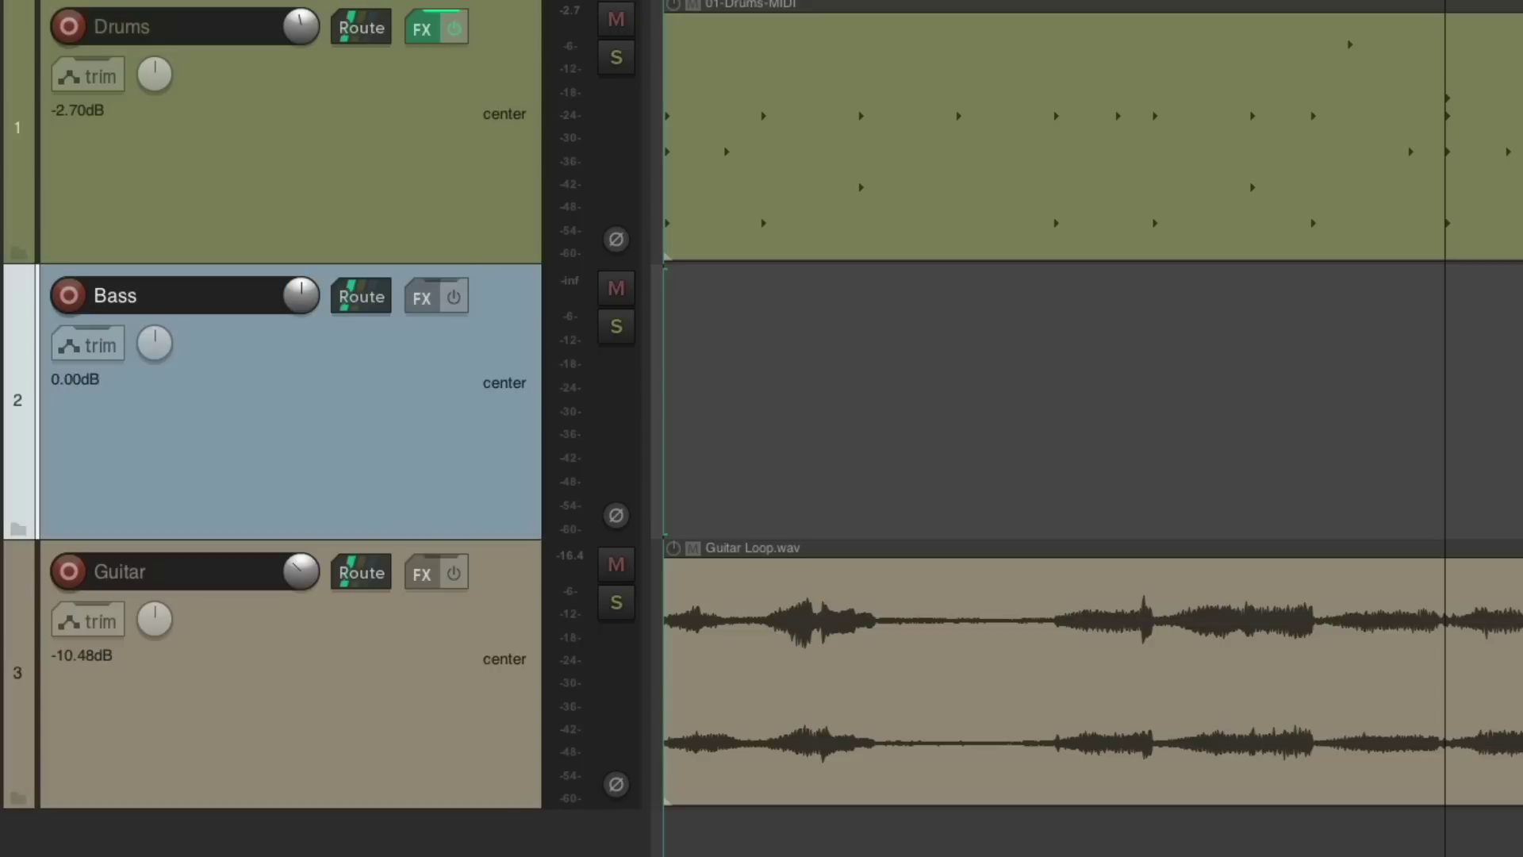
Add the Iota Mini virtual instrument to the Bass track with the 808 - Beefy preset.
{"action": "right_click", "coordinate": [426, 317]}
{"action": "mouse_move", "coordinate": [444, 384]}
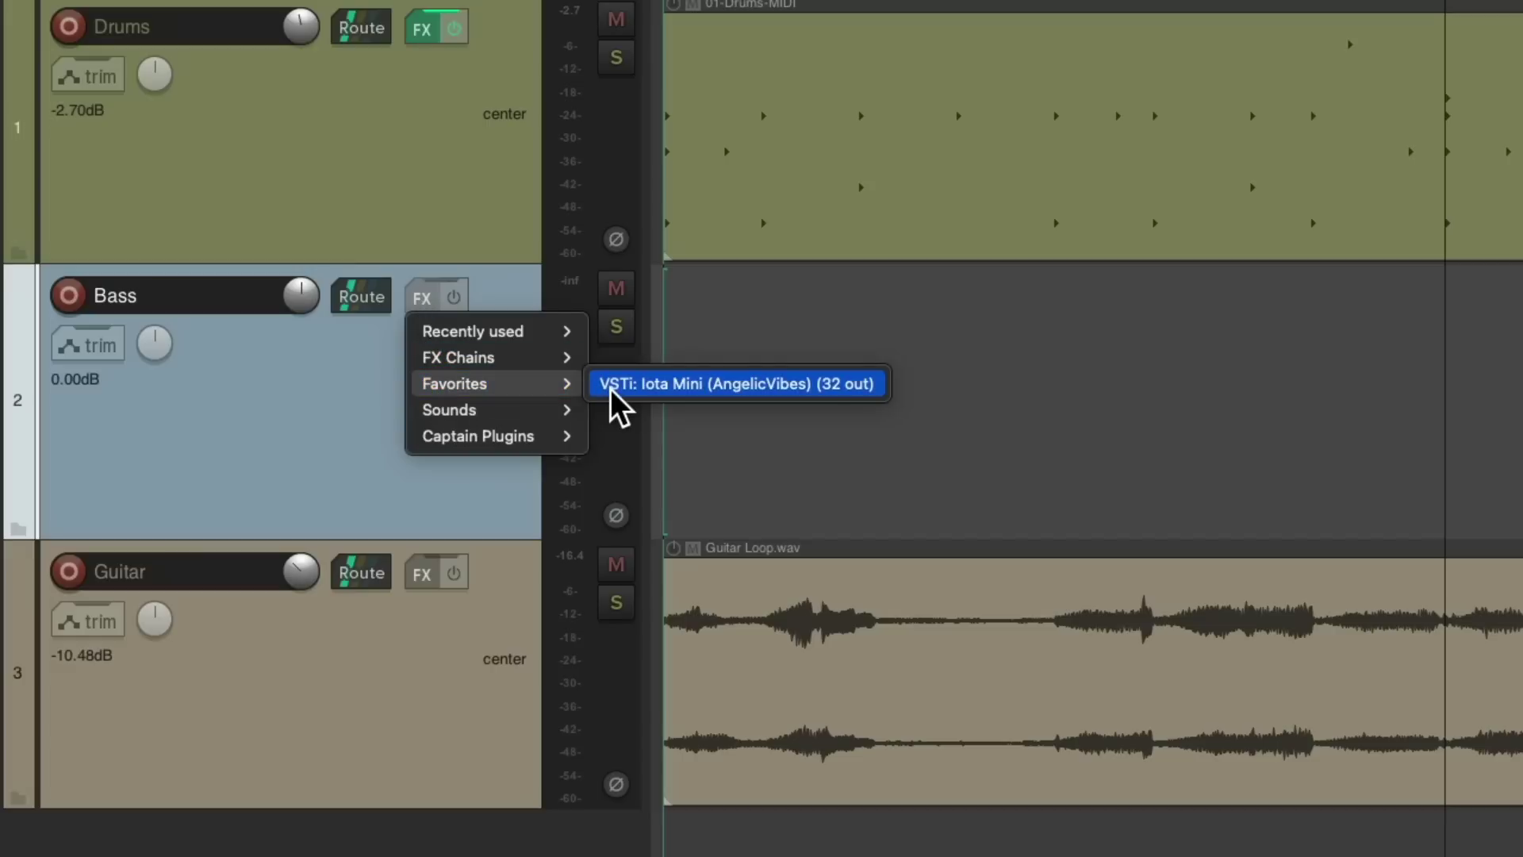
{"action": "left_click", "coordinate": [614, 389]}
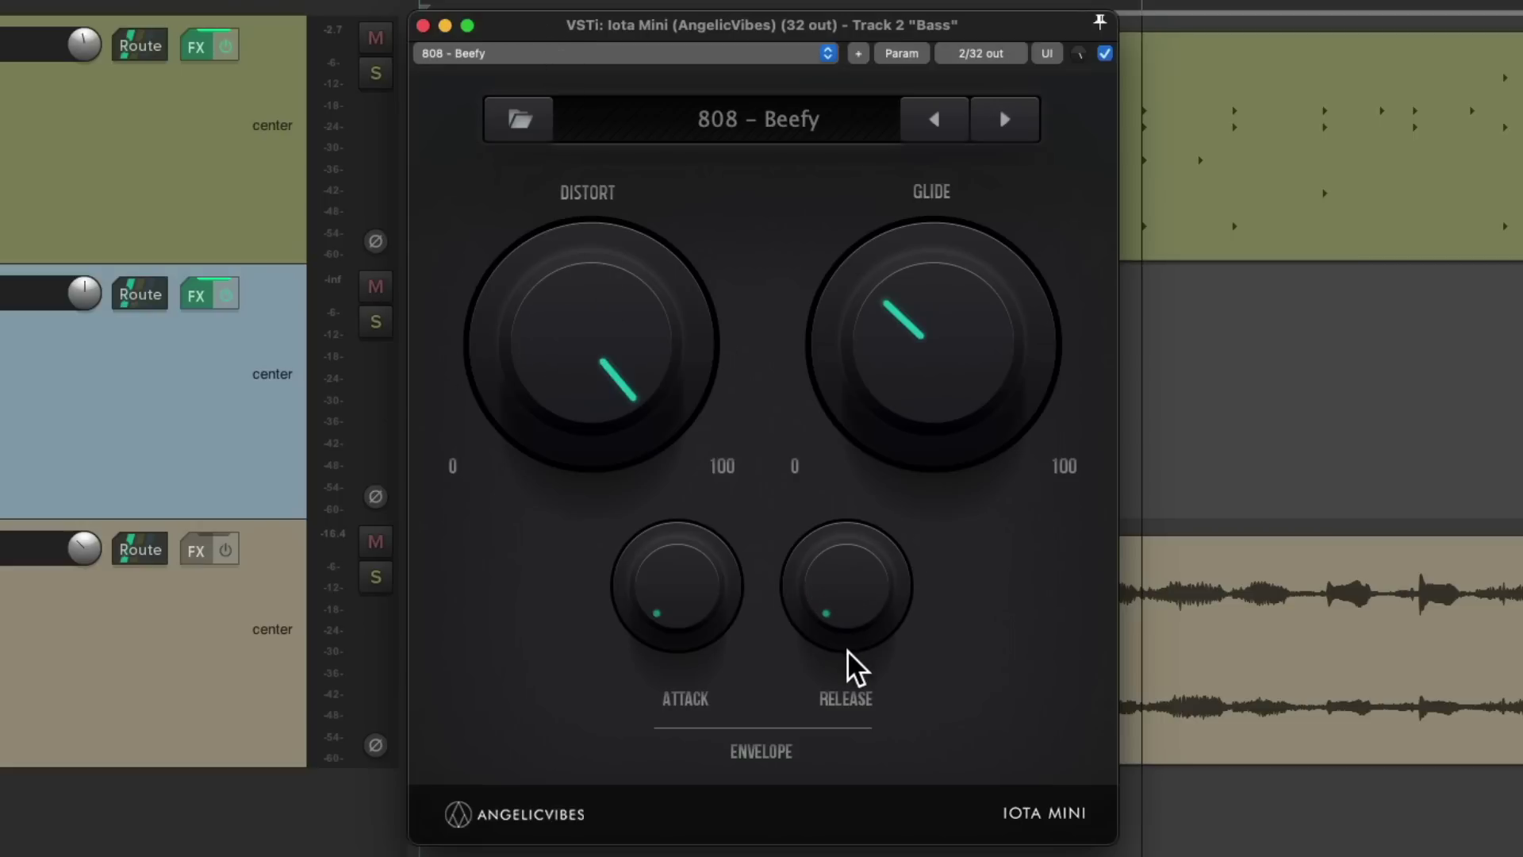
{"action": "left_click", "coordinate": [423, 25]}
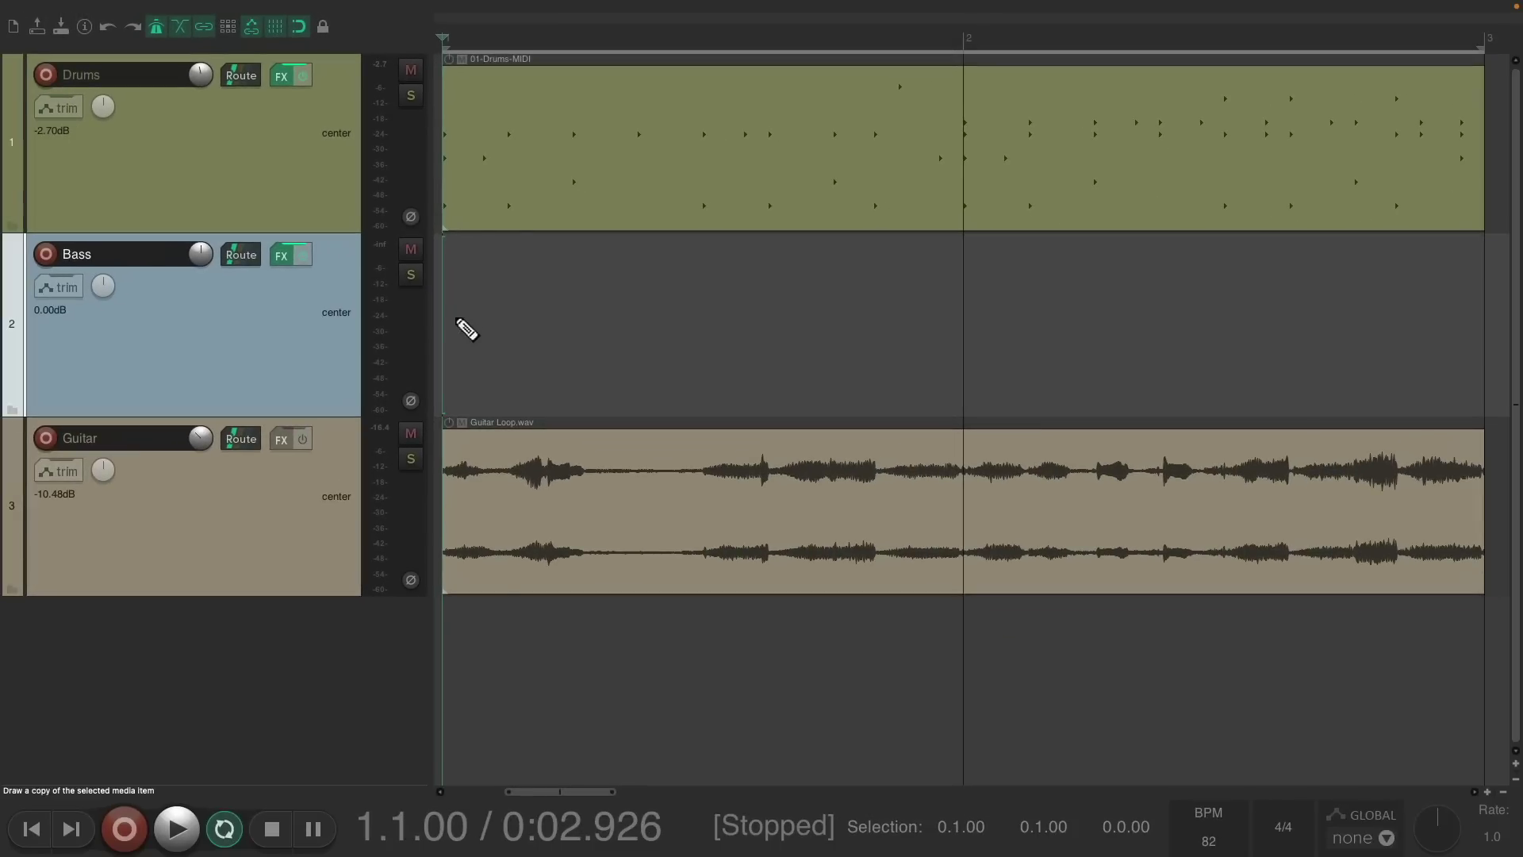
Create a two-bar MIDI item on the Bass track and enable key snap to F# major in its editor.
{"action": "left_click_drag", "start_coordinate": [466, 329], "coordinate": [1488, 326]}
{"action": "double_click", "coordinate": [555, 300]}
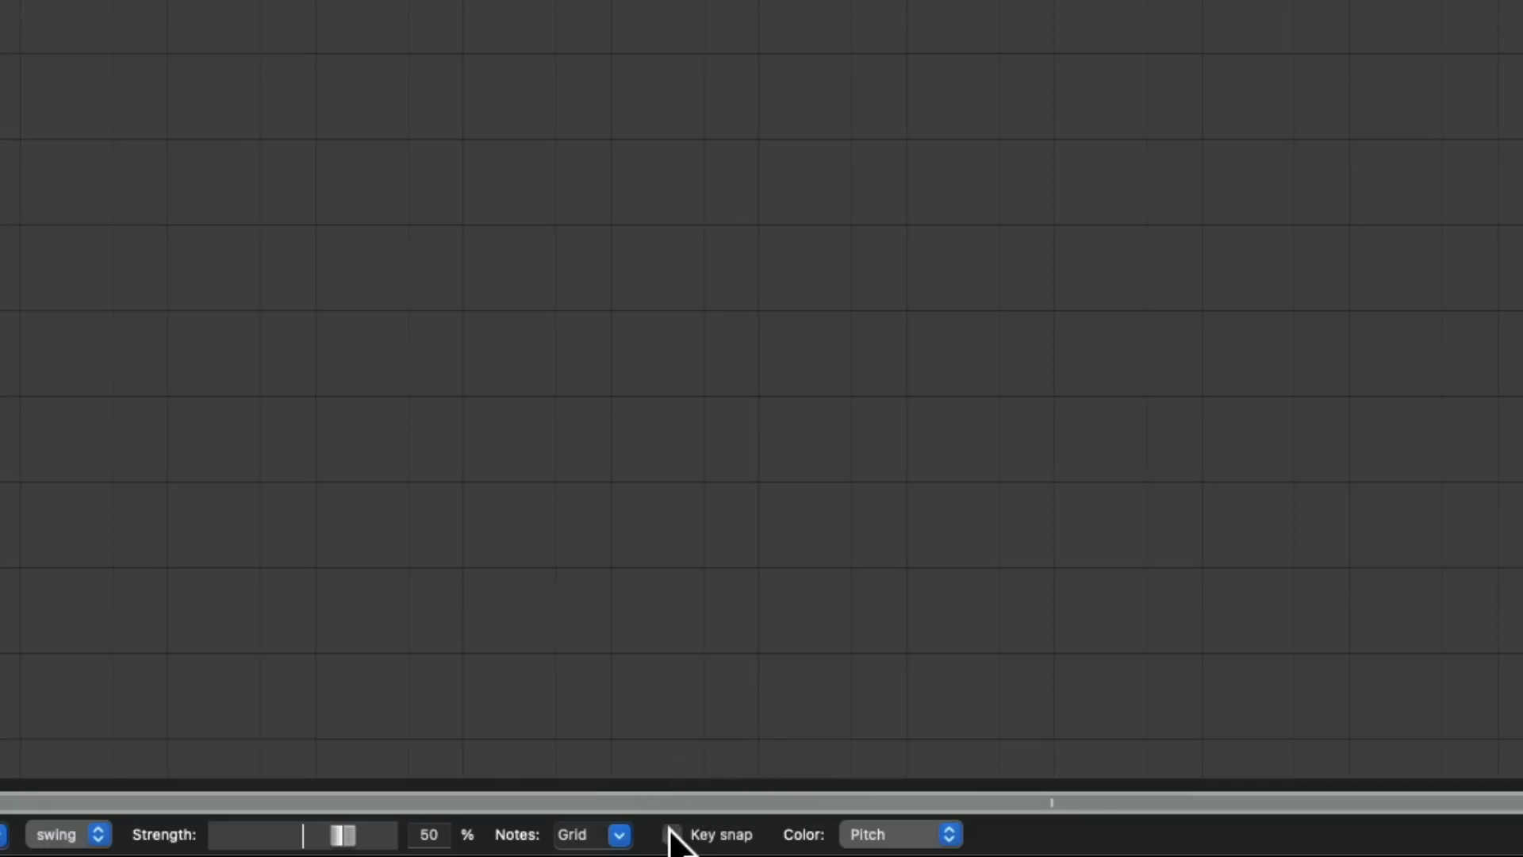
{"action": "left_click", "coordinate": [671, 834]}
{"action": "left_click", "coordinate": [817, 834]}
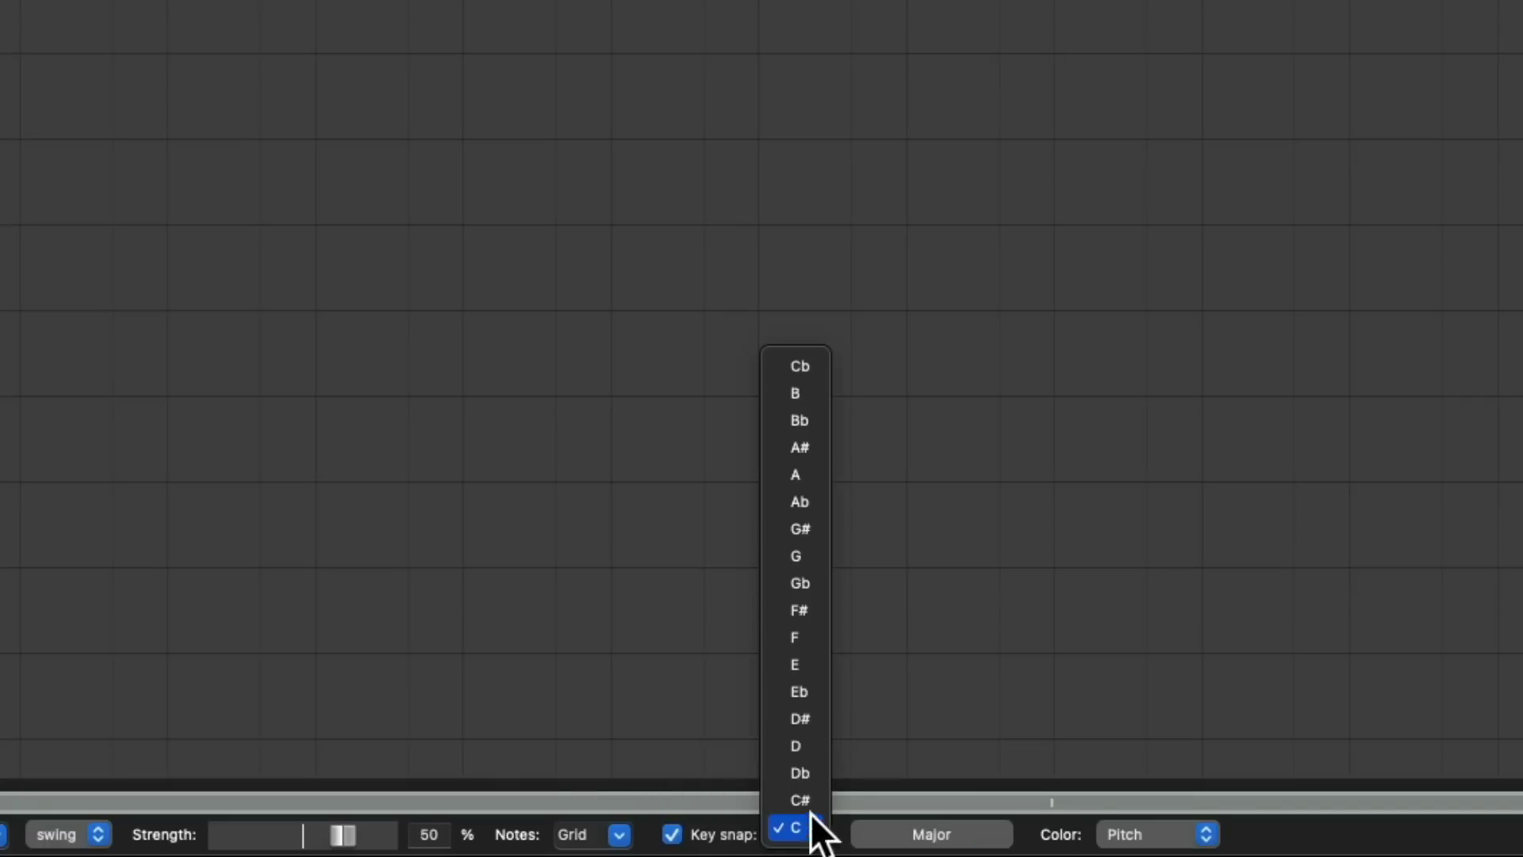
{"action": "left_click", "coordinate": [810, 609]}
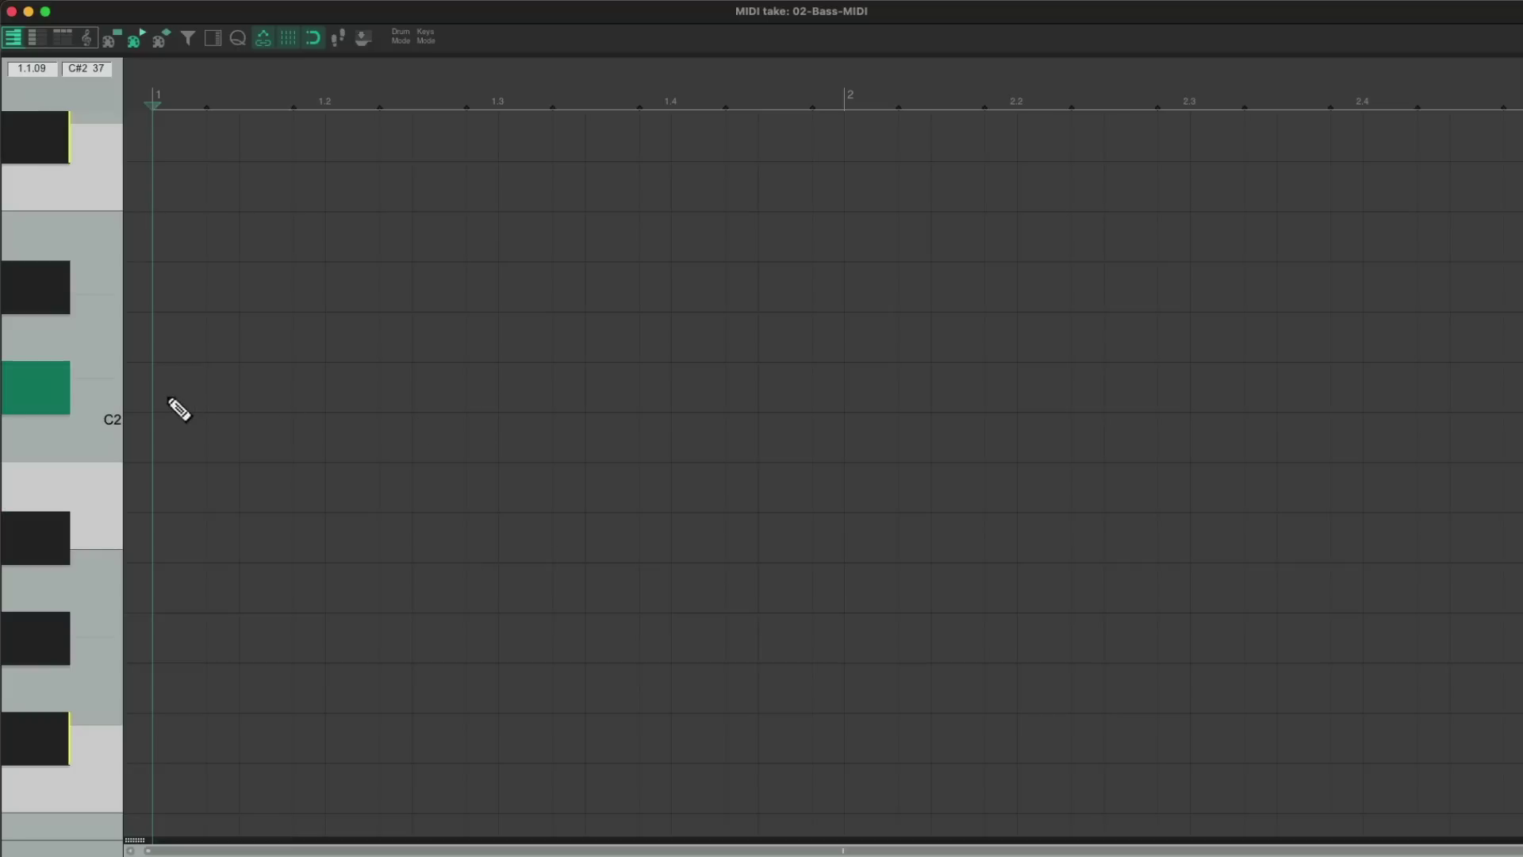
Enter bar 1's bass line: C#2 on beats 1 and 3 and their offbeats, D#2 on the swung sixteenth after beat 4.
{"action": "key", "text": "space"}
{"action": "key", "text": "space"}
{"action": "key", "text": "space"}
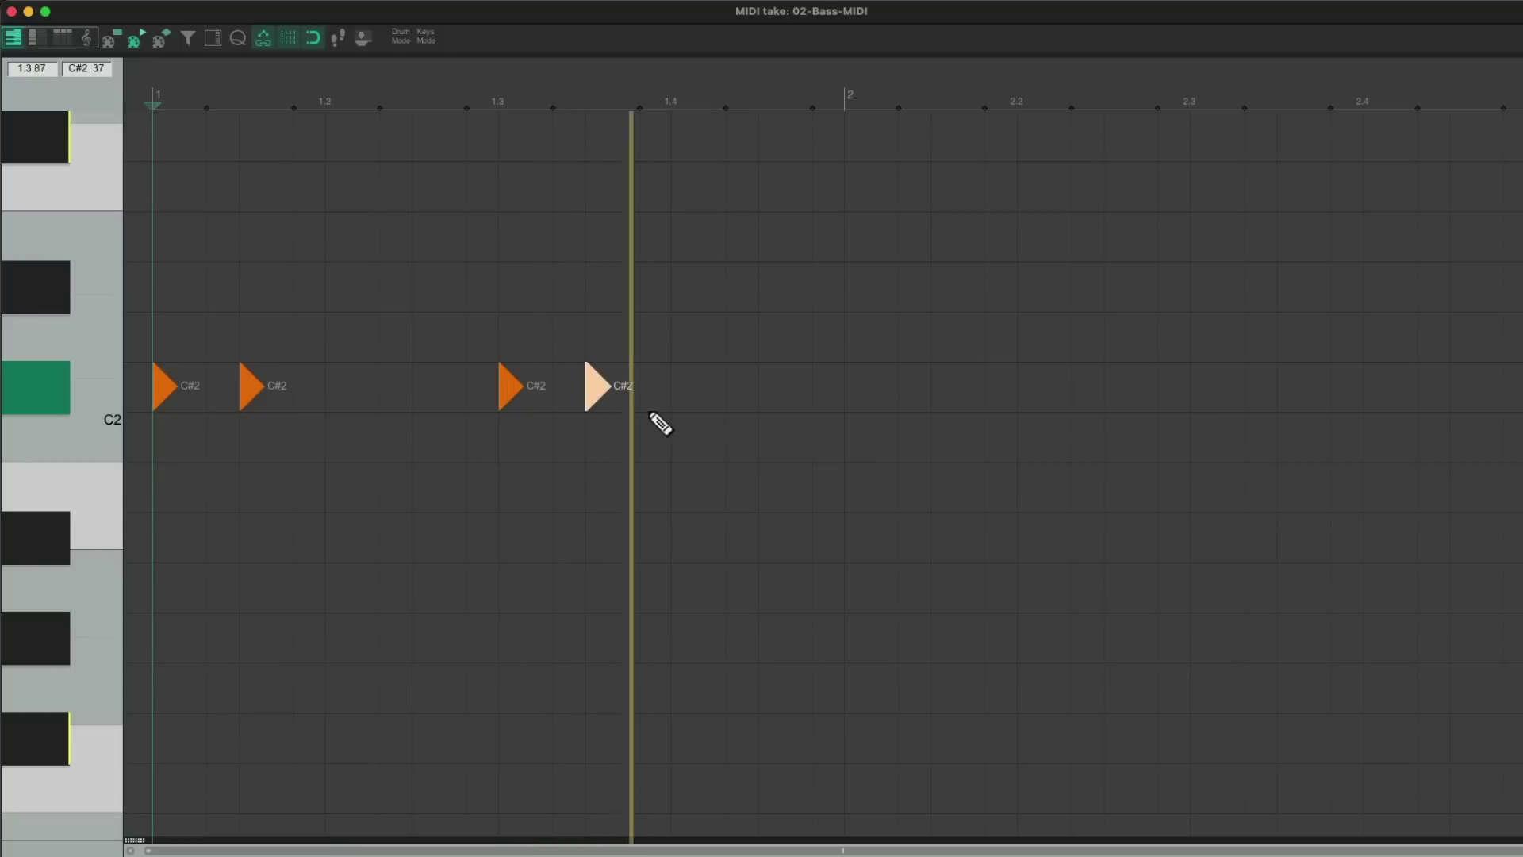
{"action": "key", "text": "space"}
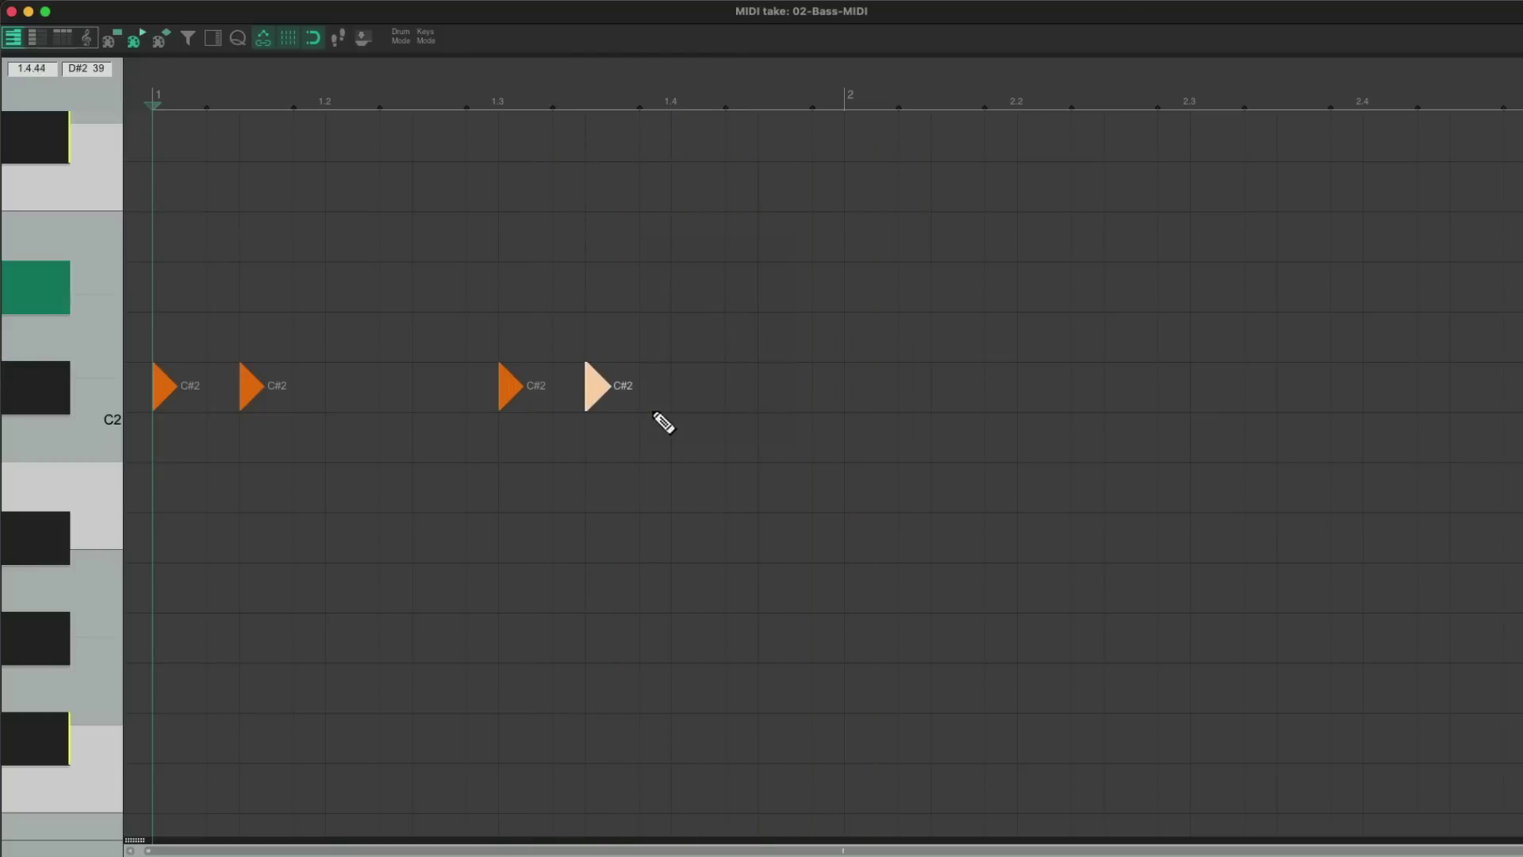
{"action": "left_click", "coordinate": [730, 300]}
{"action": "key", "text": "space"}
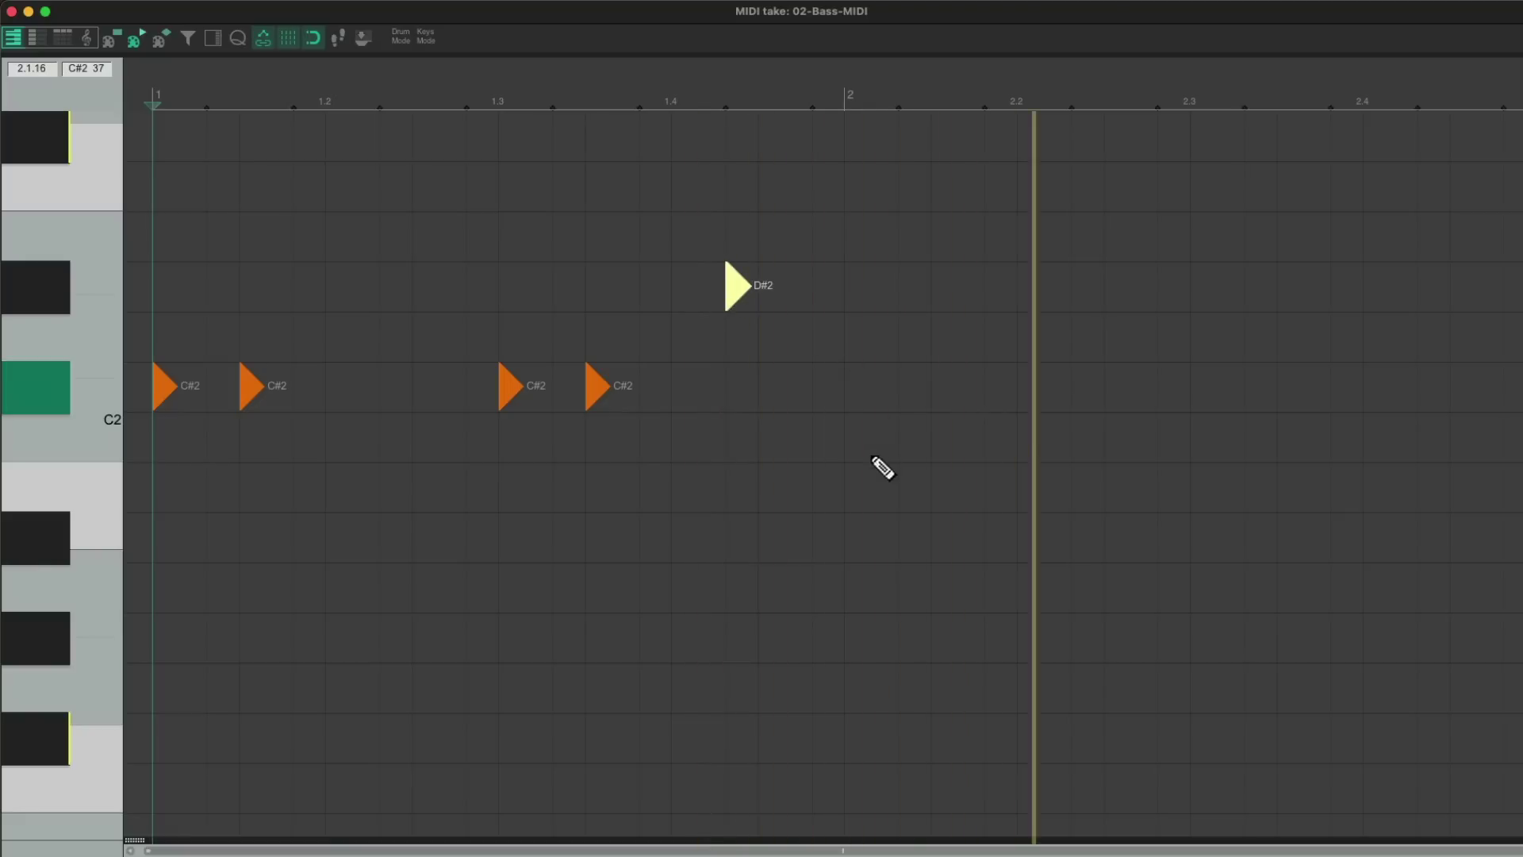
Enter bar 2's bass line: G#1 on beats 1 and 3 and their offbeats, B1 just after beat 4; audition it and close the editor.
{"action": "key", "text": "space"}
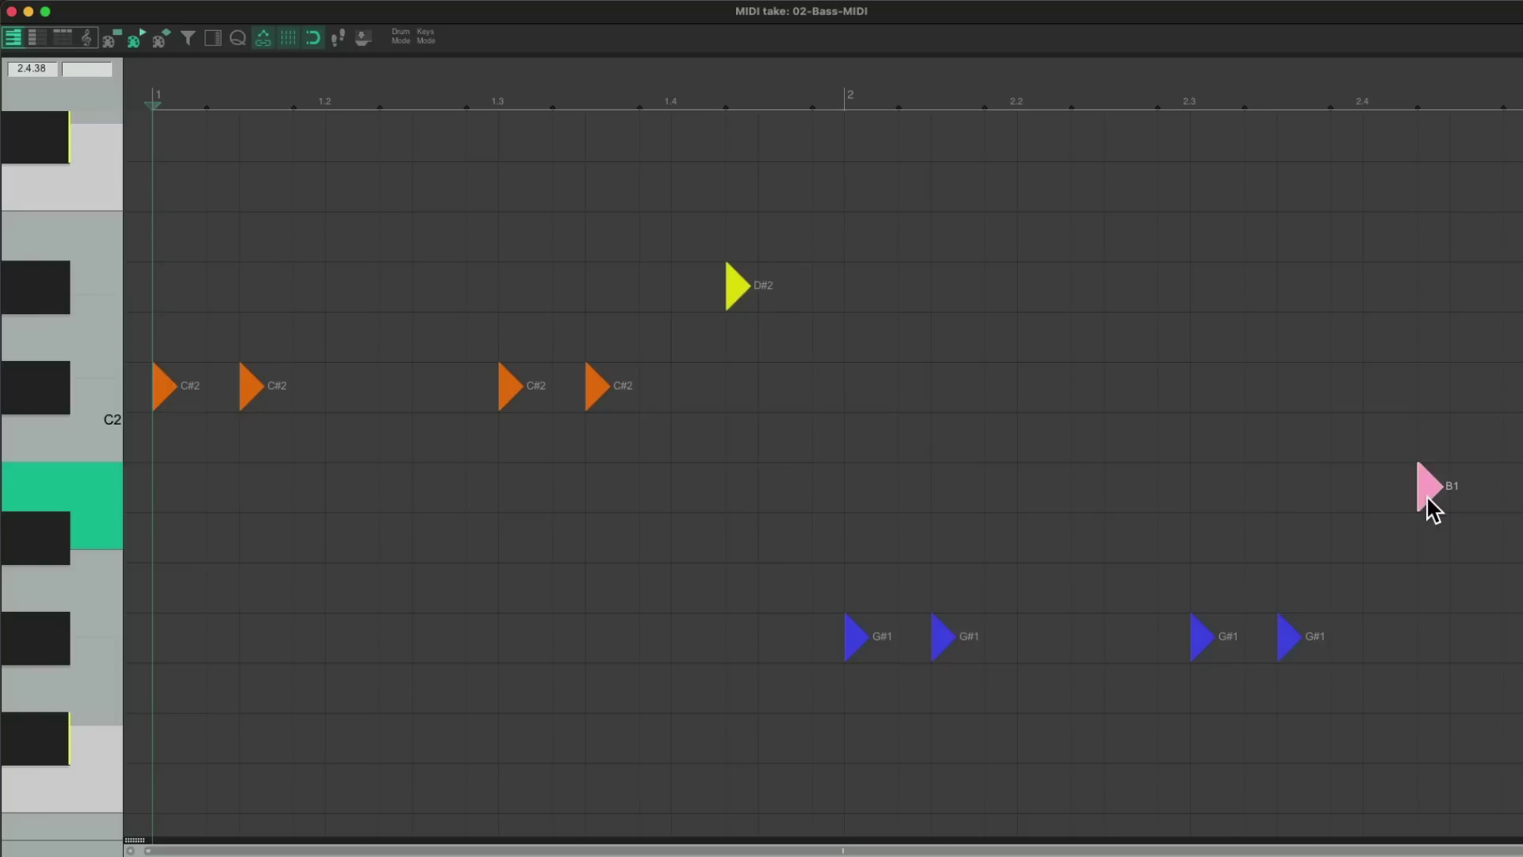
{"action": "key", "text": "space"}
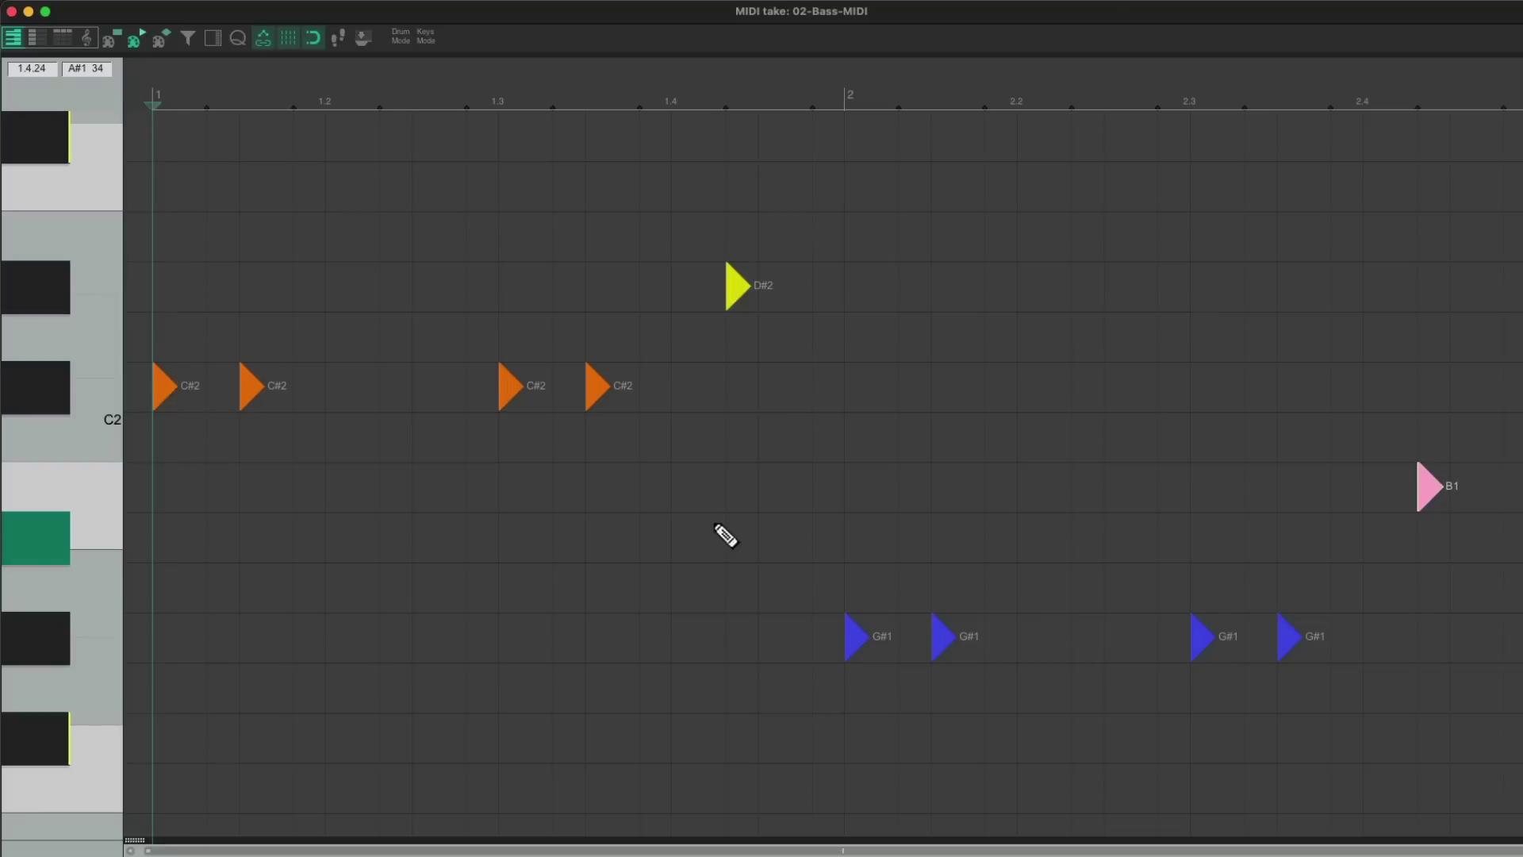
{"action": "left_click", "coordinate": [12, 11]}
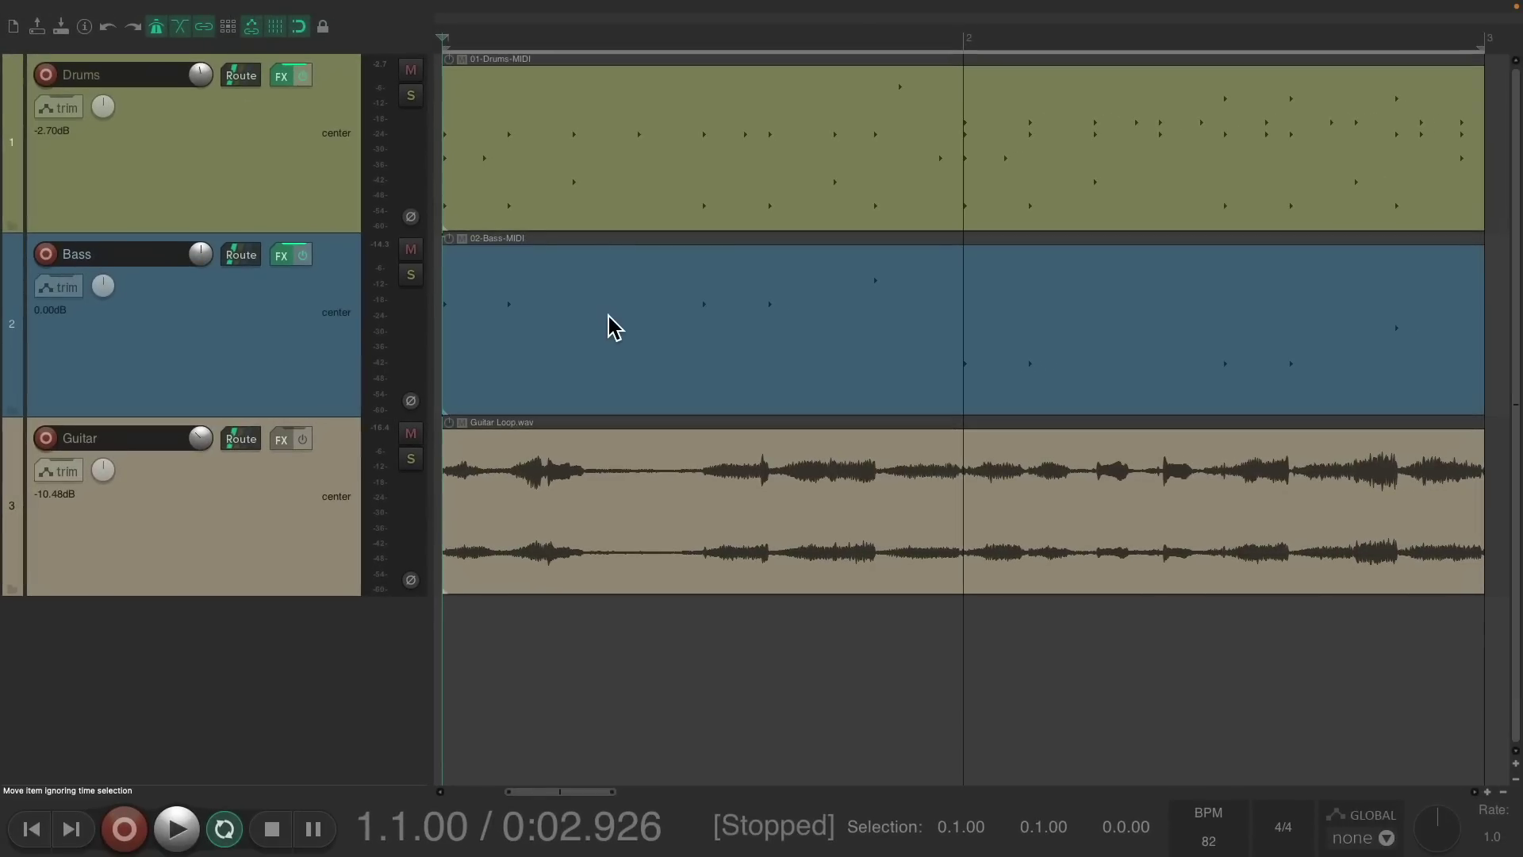
Add a track named "Pluck - Synth" below the Bass track.
{"action": "left_click", "coordinate": [293, 329]}
{"action": "key", "text": "ctrl+t"}
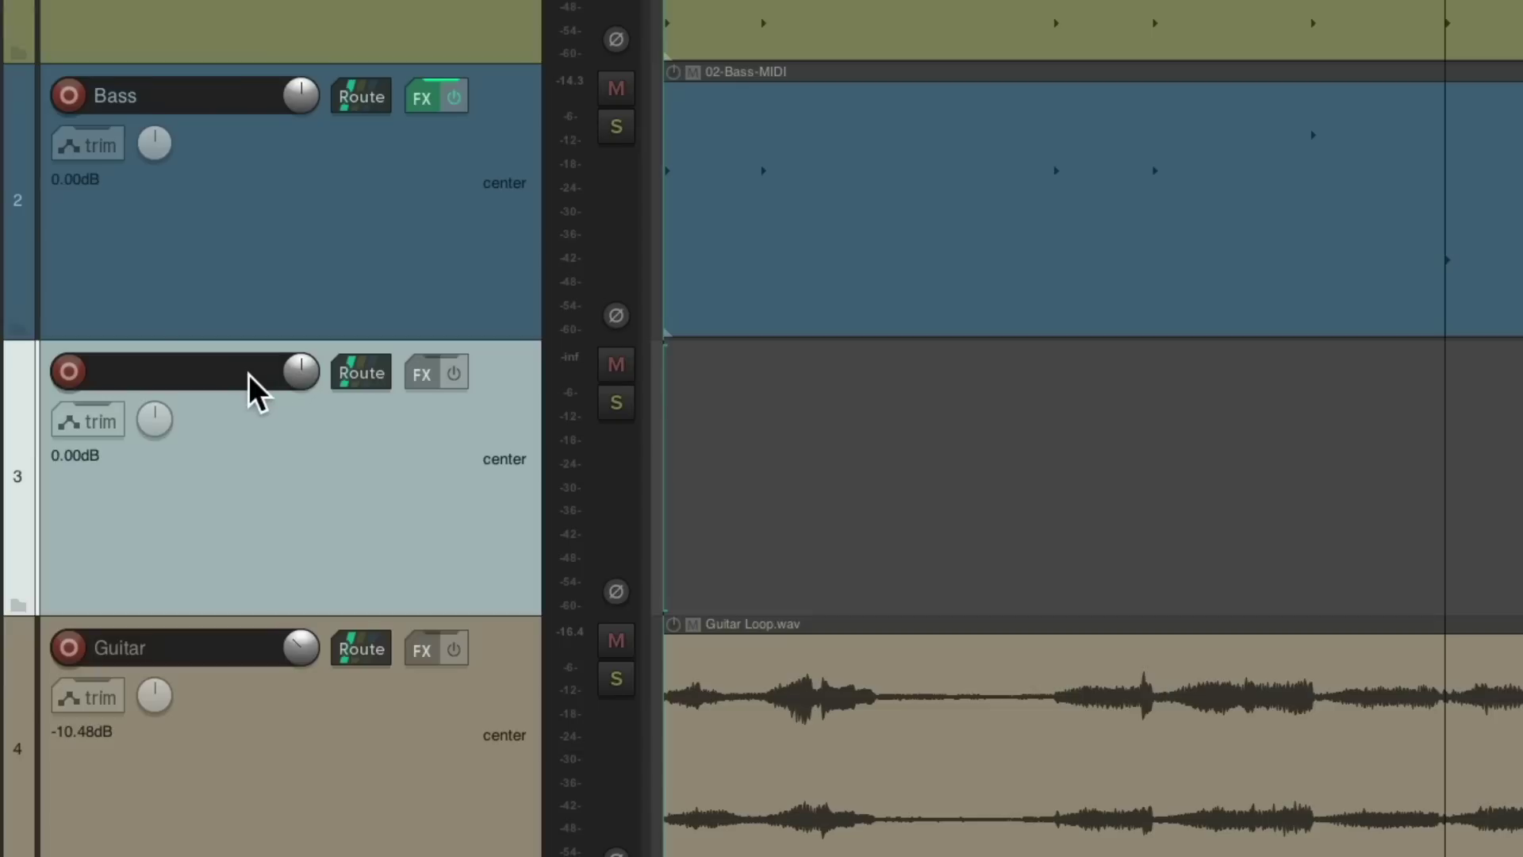
{"action": "double_click", "coordinate": [248, 375]}
{"action": "type", "text": "Pluck - Synth"}
{"action": "key", "text": "Return"}
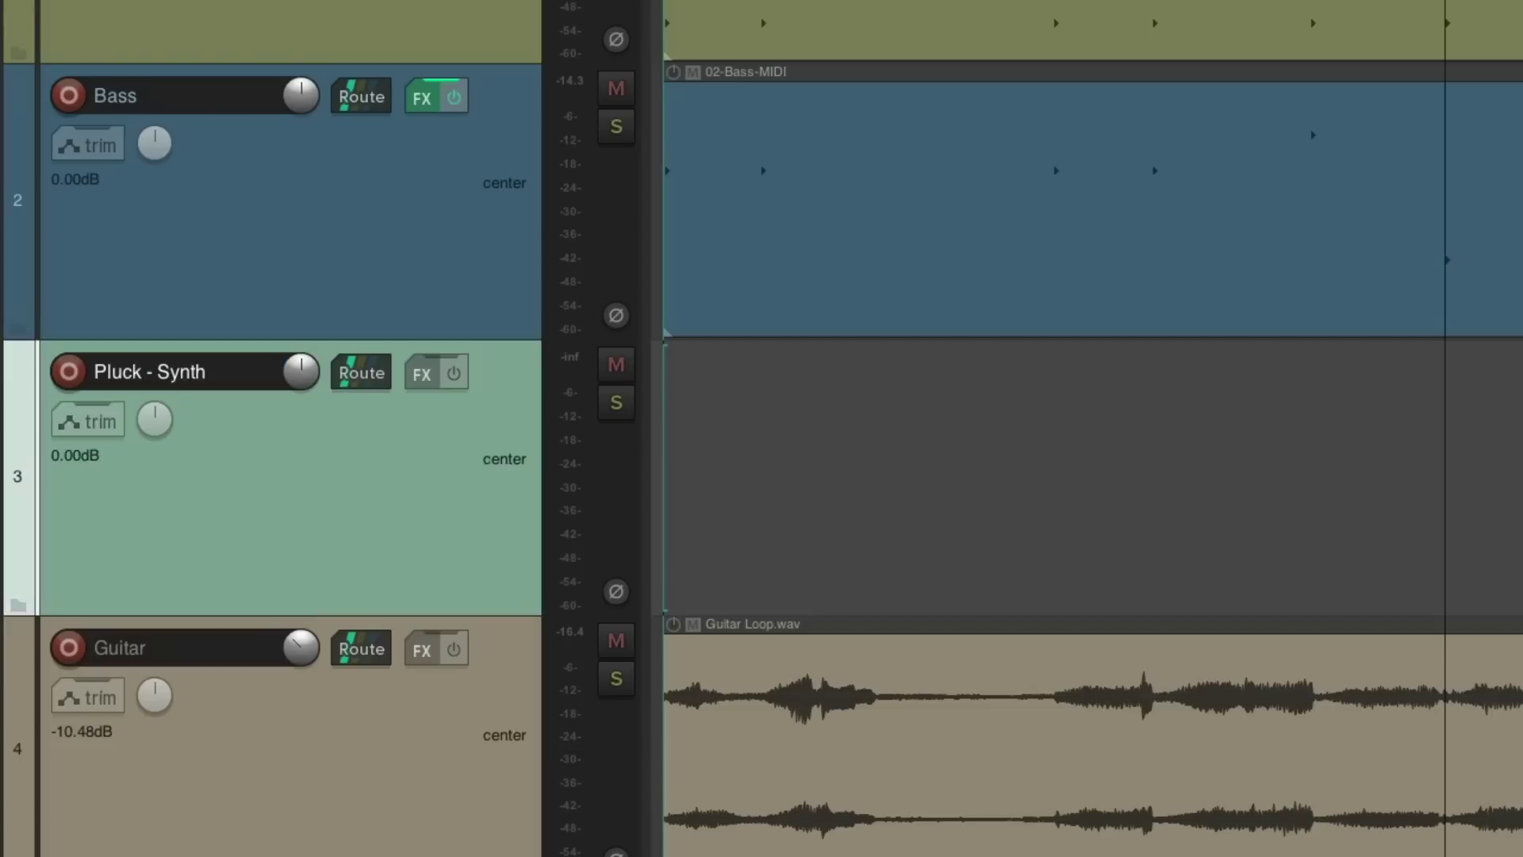
Load the Iota Mini synth on the Pluck - Synth track with the "Pluck - Soft" preset and close its window.
{"action": "left_click", "coordinate": [421, 375]}
{"action": "mouse_move", "coordinate": [523, 460]}
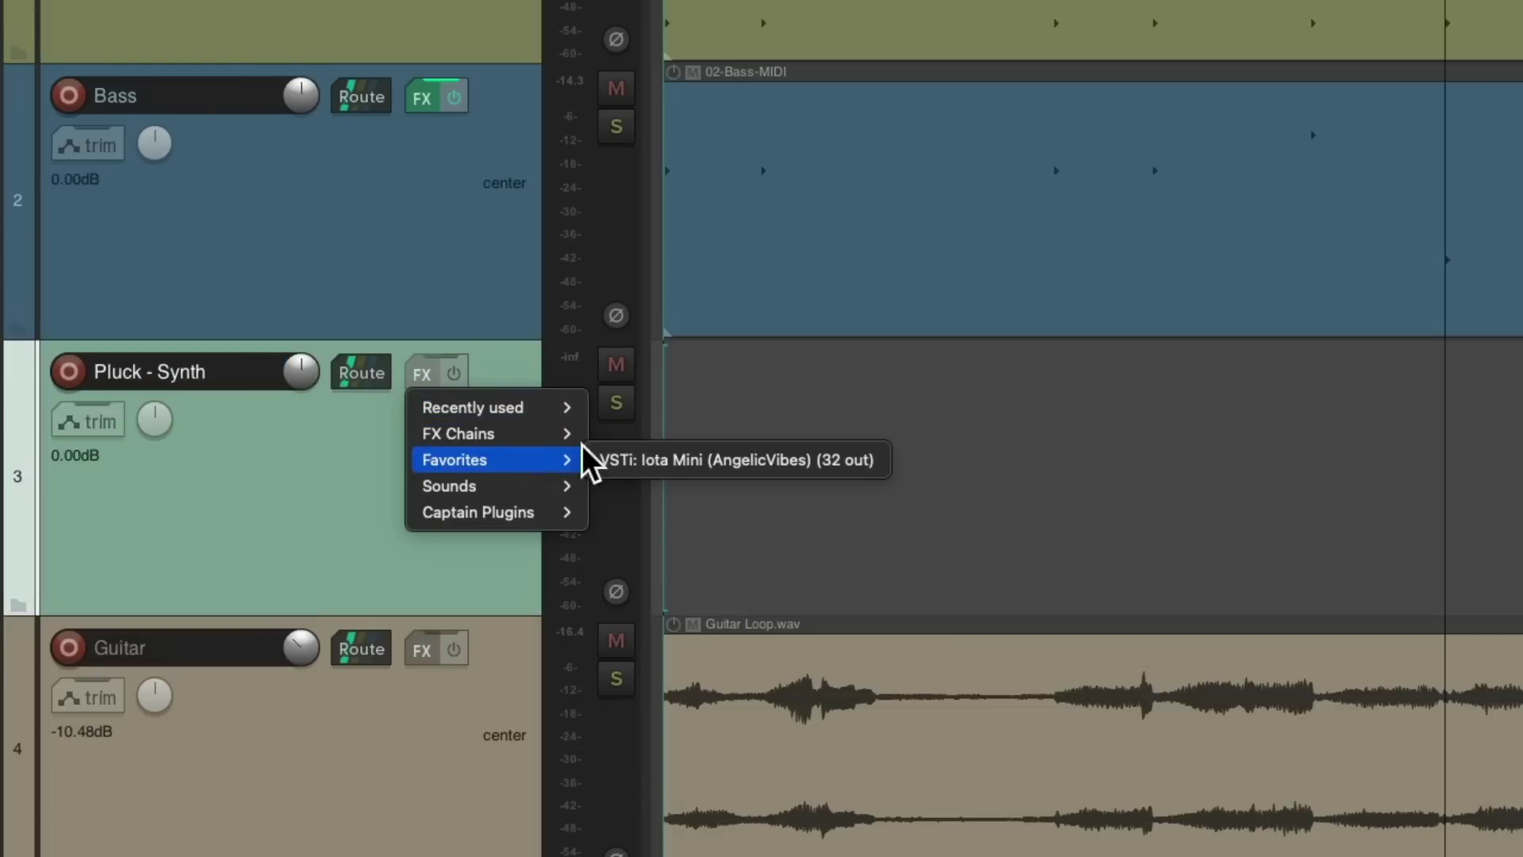
{"action": "left_click", "coordinate": [632, 459]}
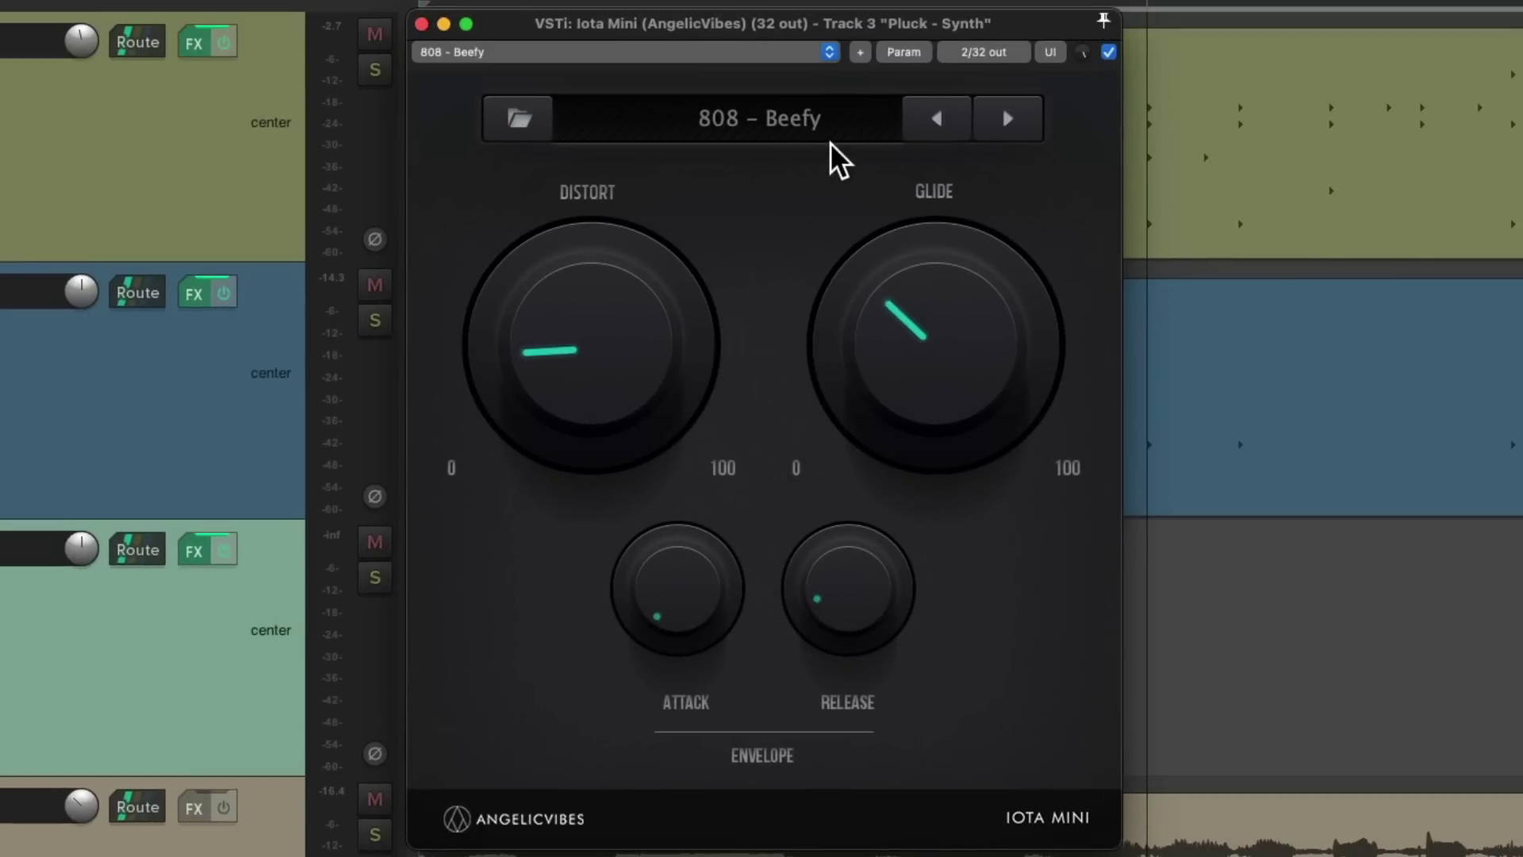
{"action": "left_click", "coordinate": [832, 130]}
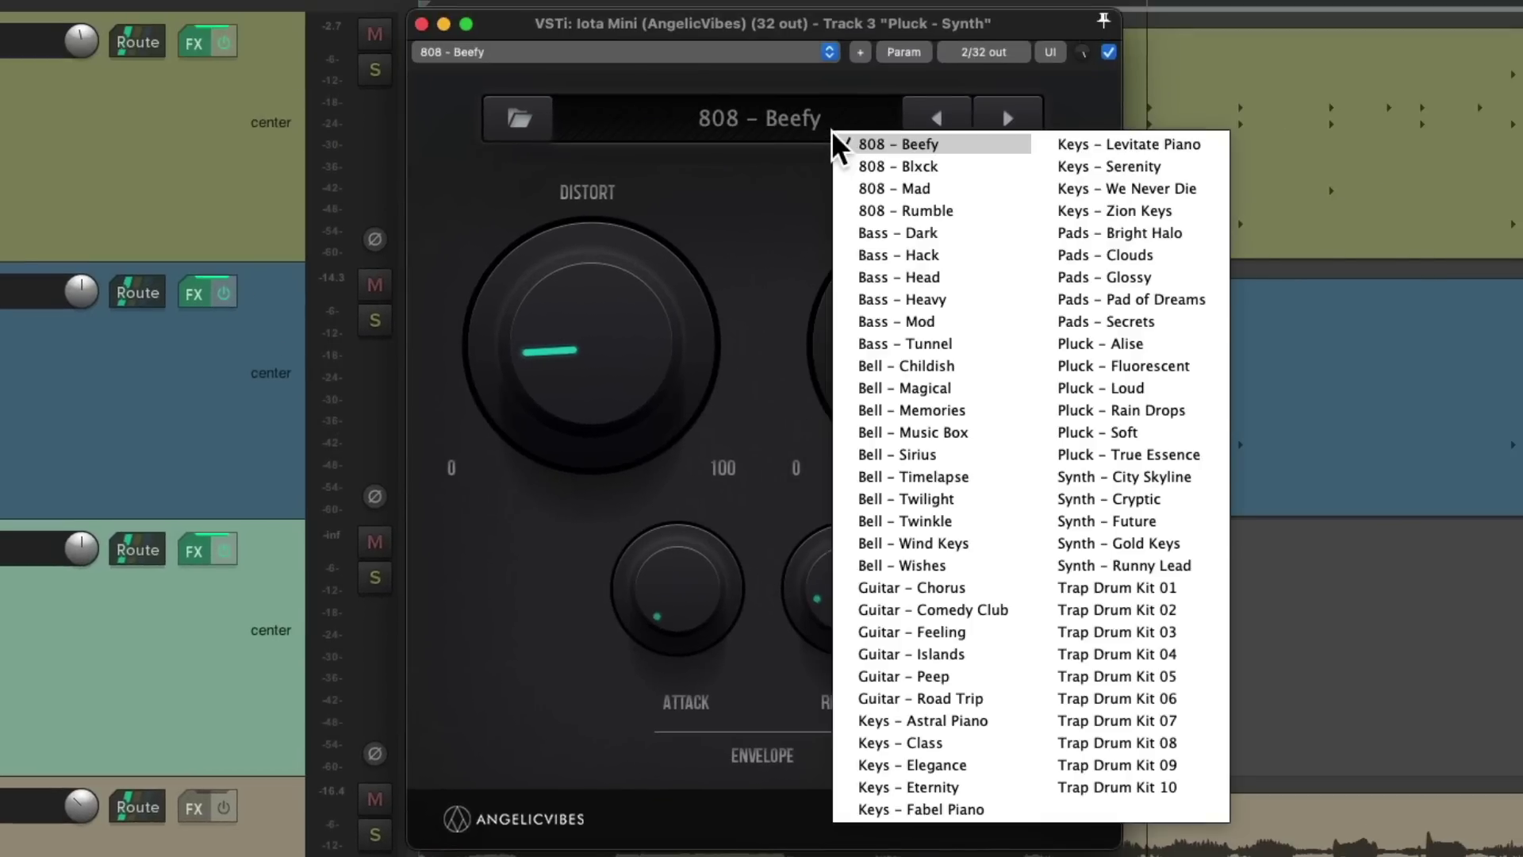
{"action": "left_click", "coordinate": [1164, 430]}
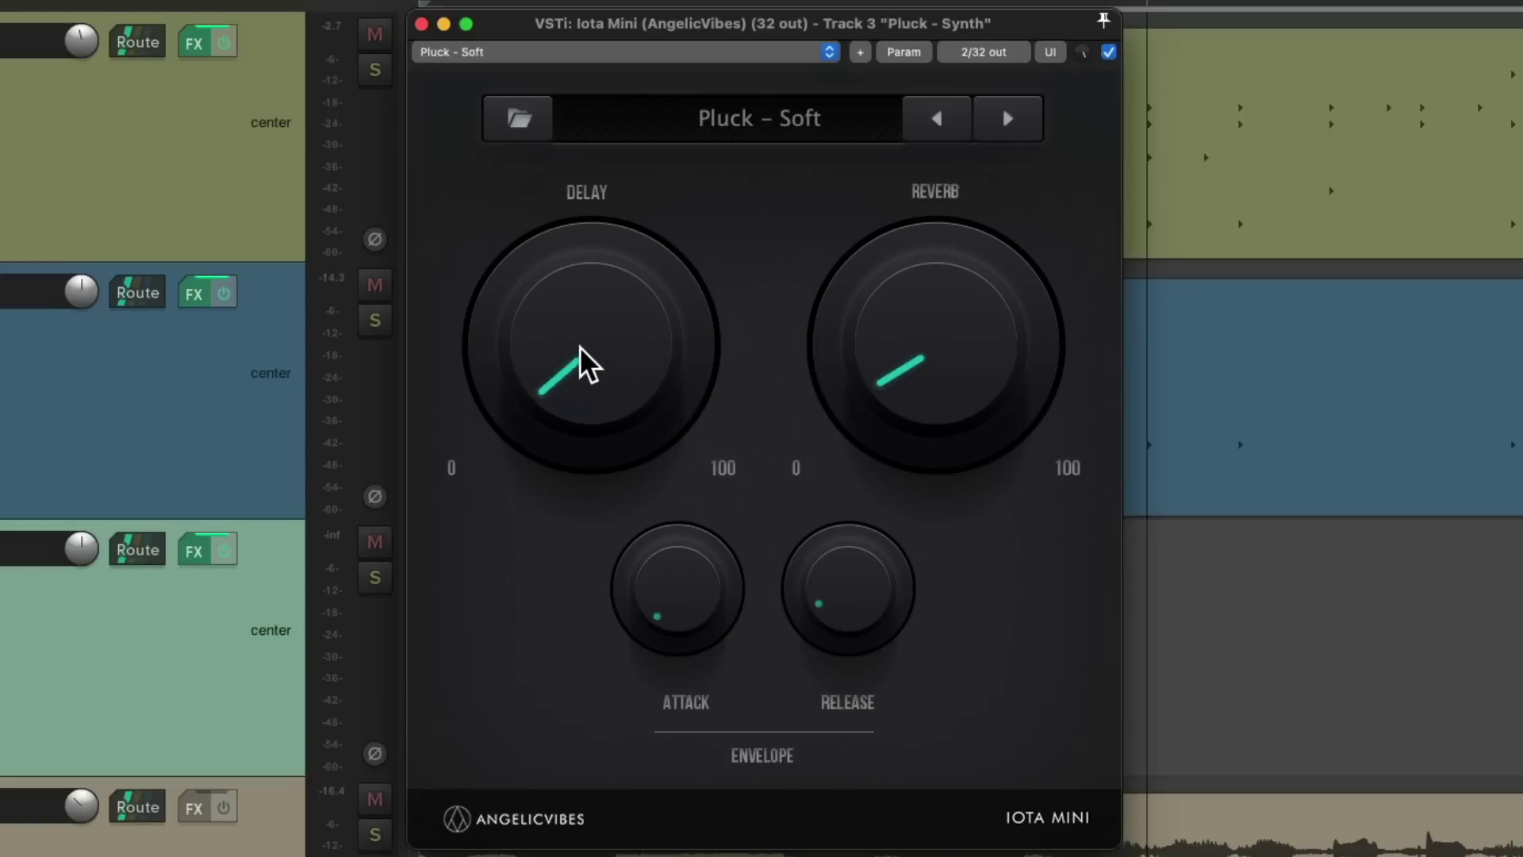
{"action": "left_click", "coordinate": [421, 24]}
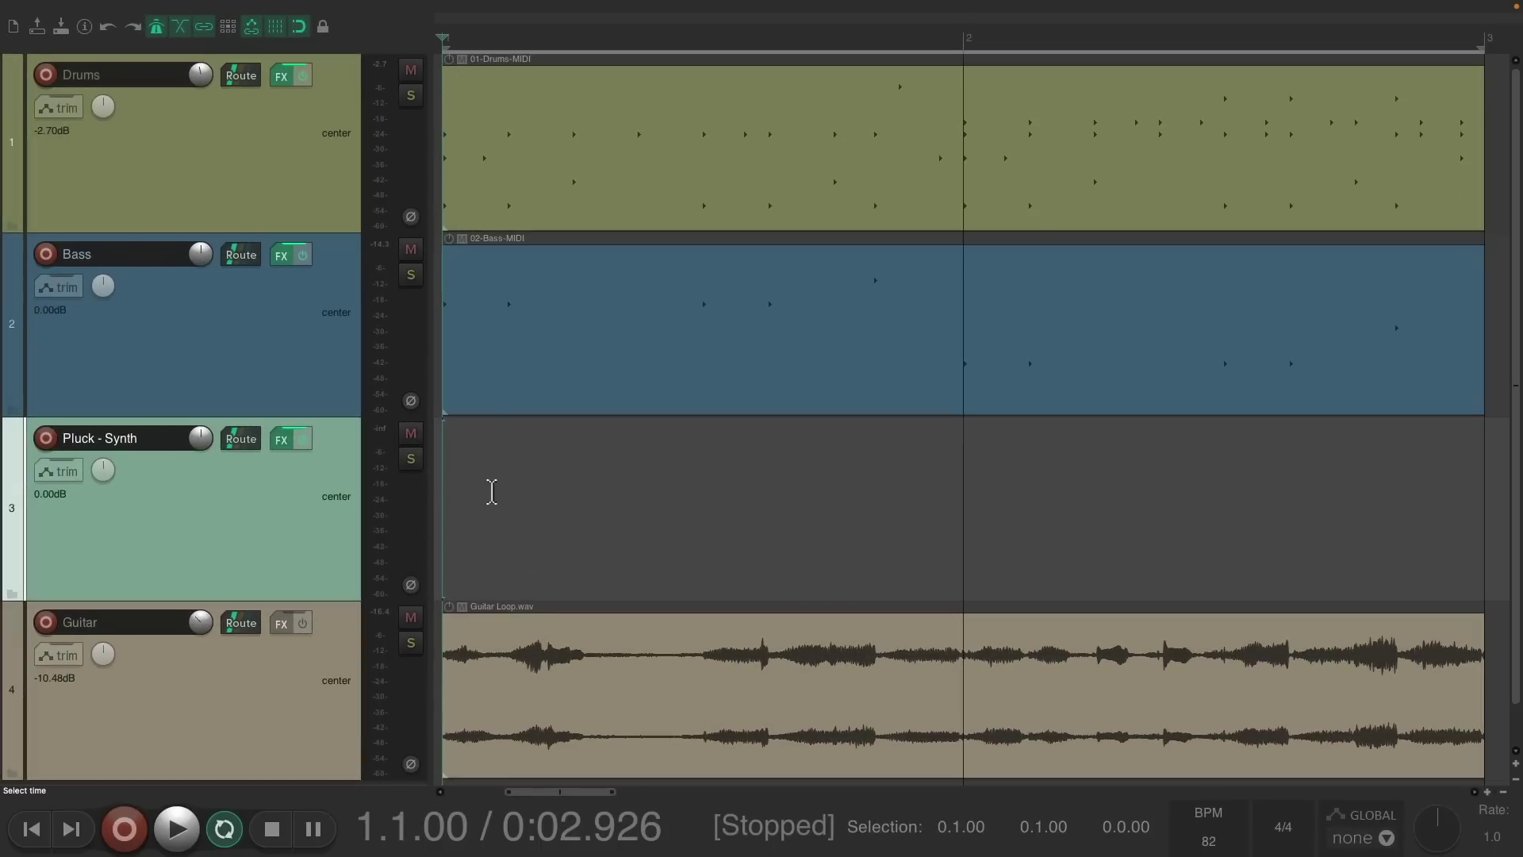
Create a two-bar MIDI item on the Pluck - Synth track and enter G#5 on beats 1 and 2, F#5 on their offbeats.
{"action": "left_click_drag", "start_coordinate": [492, 492], "coordinate": [1490, 517]}
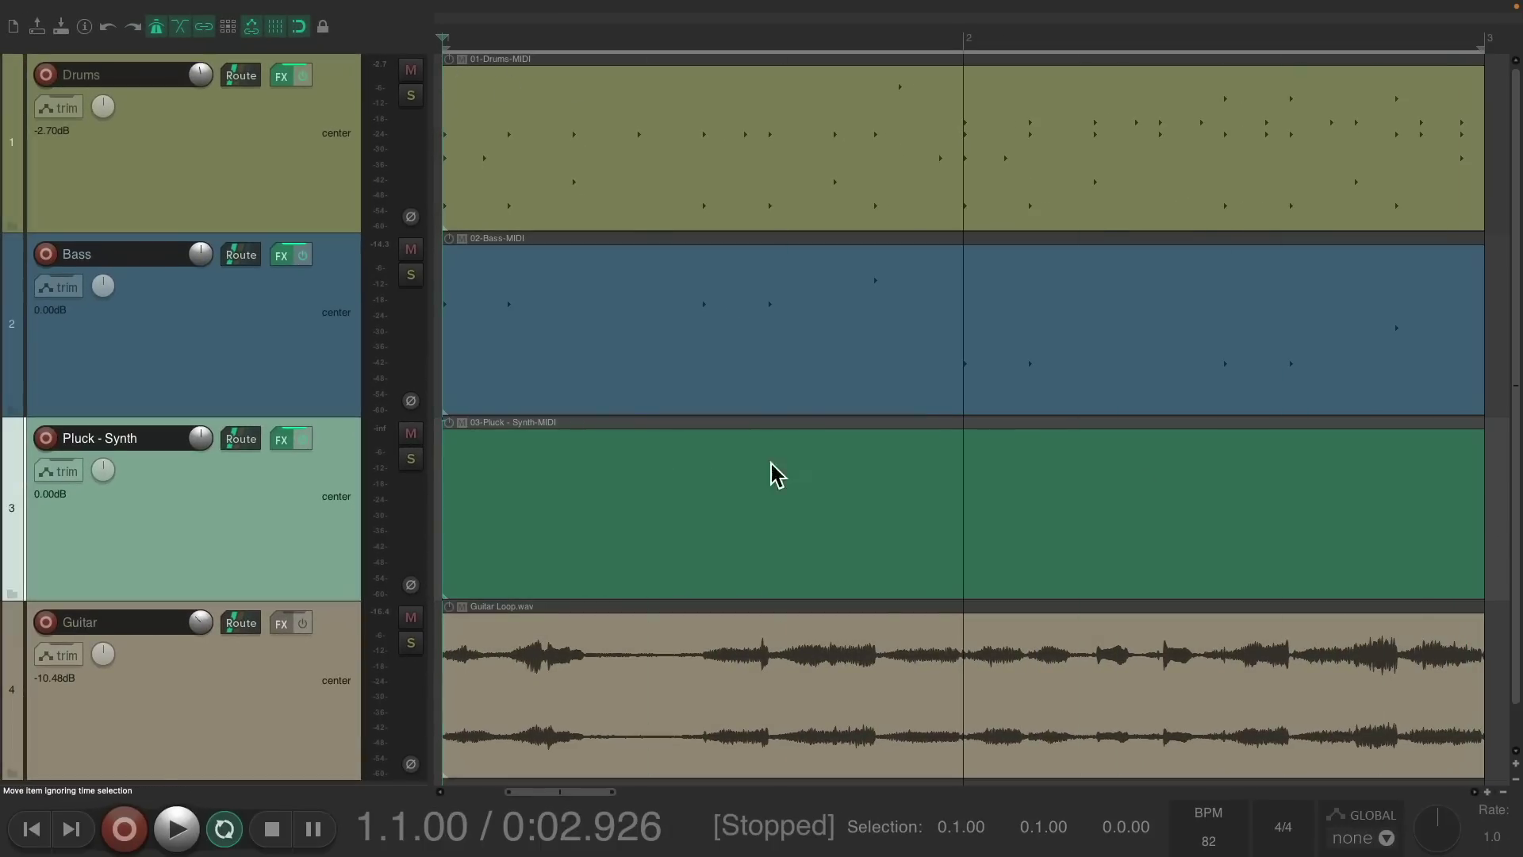
{"action": "double_click", "coordinate": [530, 473]}
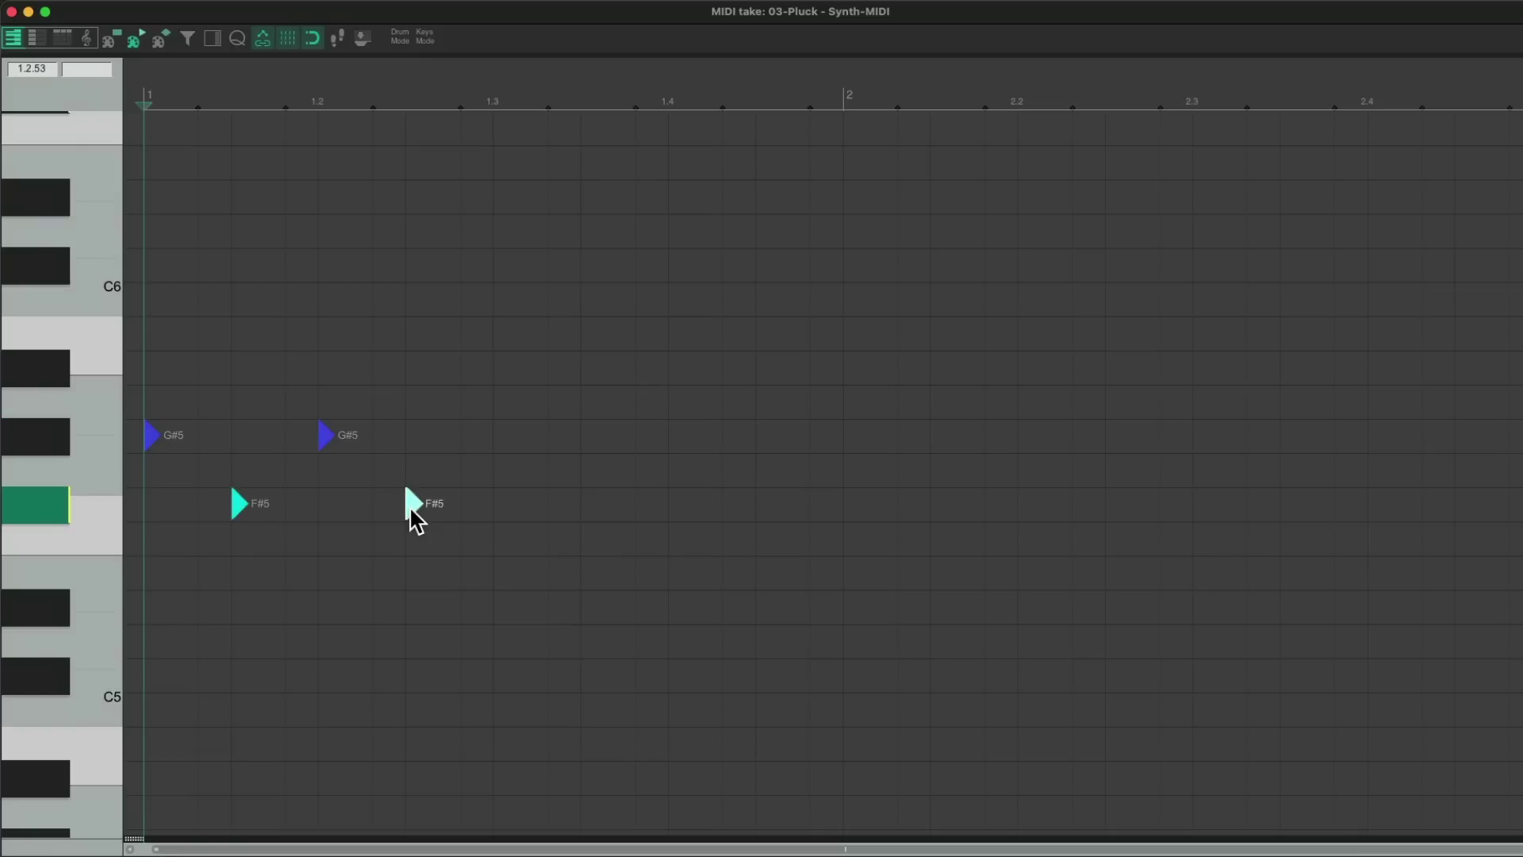
{"action": "key", "text": "space"}
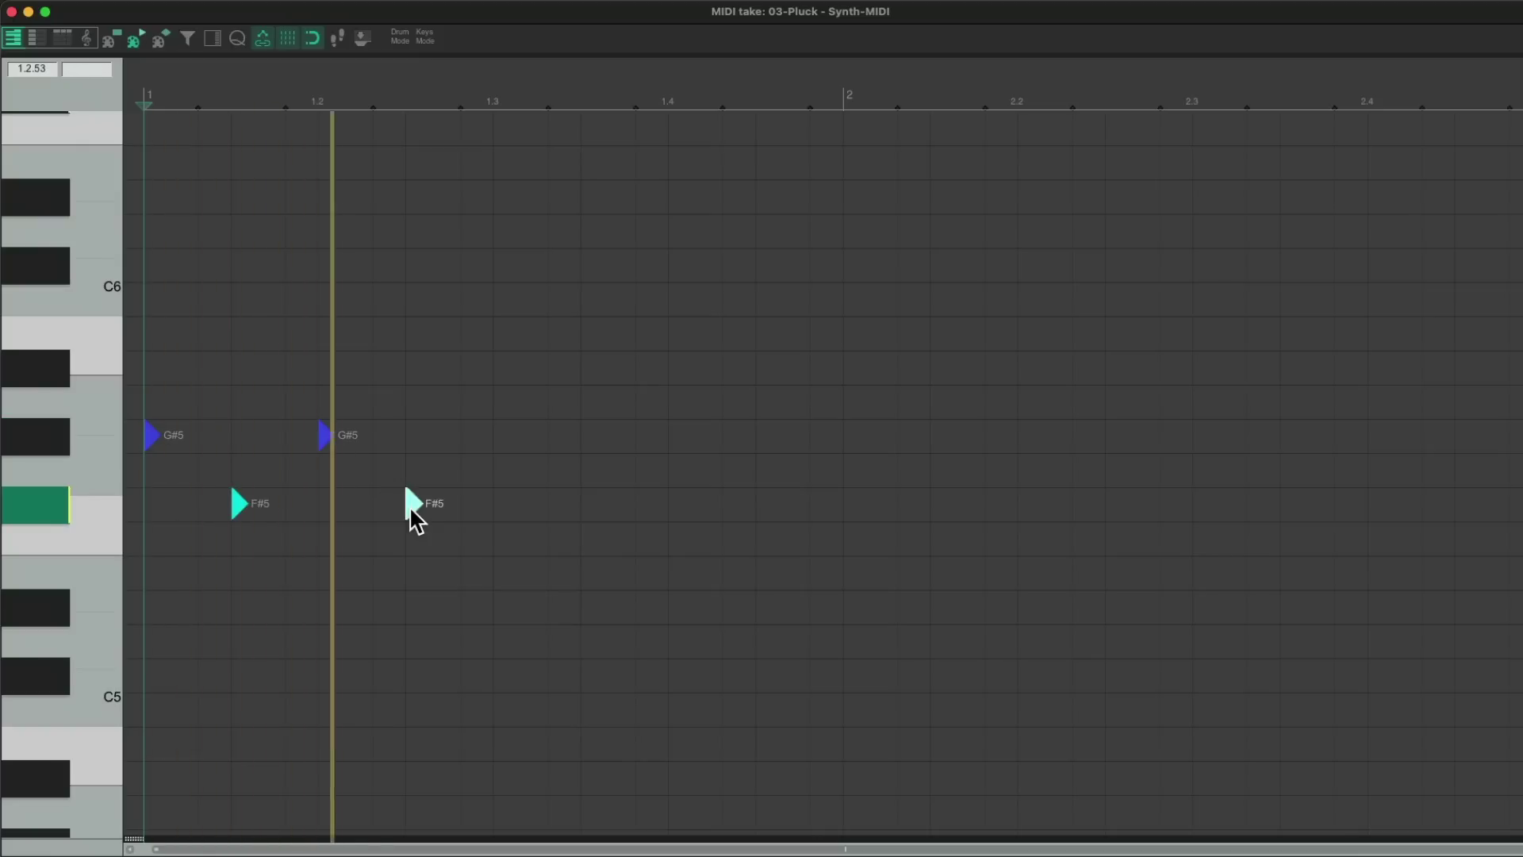
{"action": "key", "text": "space"}
Add C#5 on beat 3 of bar 1 and audition the phrase.
{"action": "left_click", "coordinate": [502, 682]}
{"action": "key", "text": "space"}
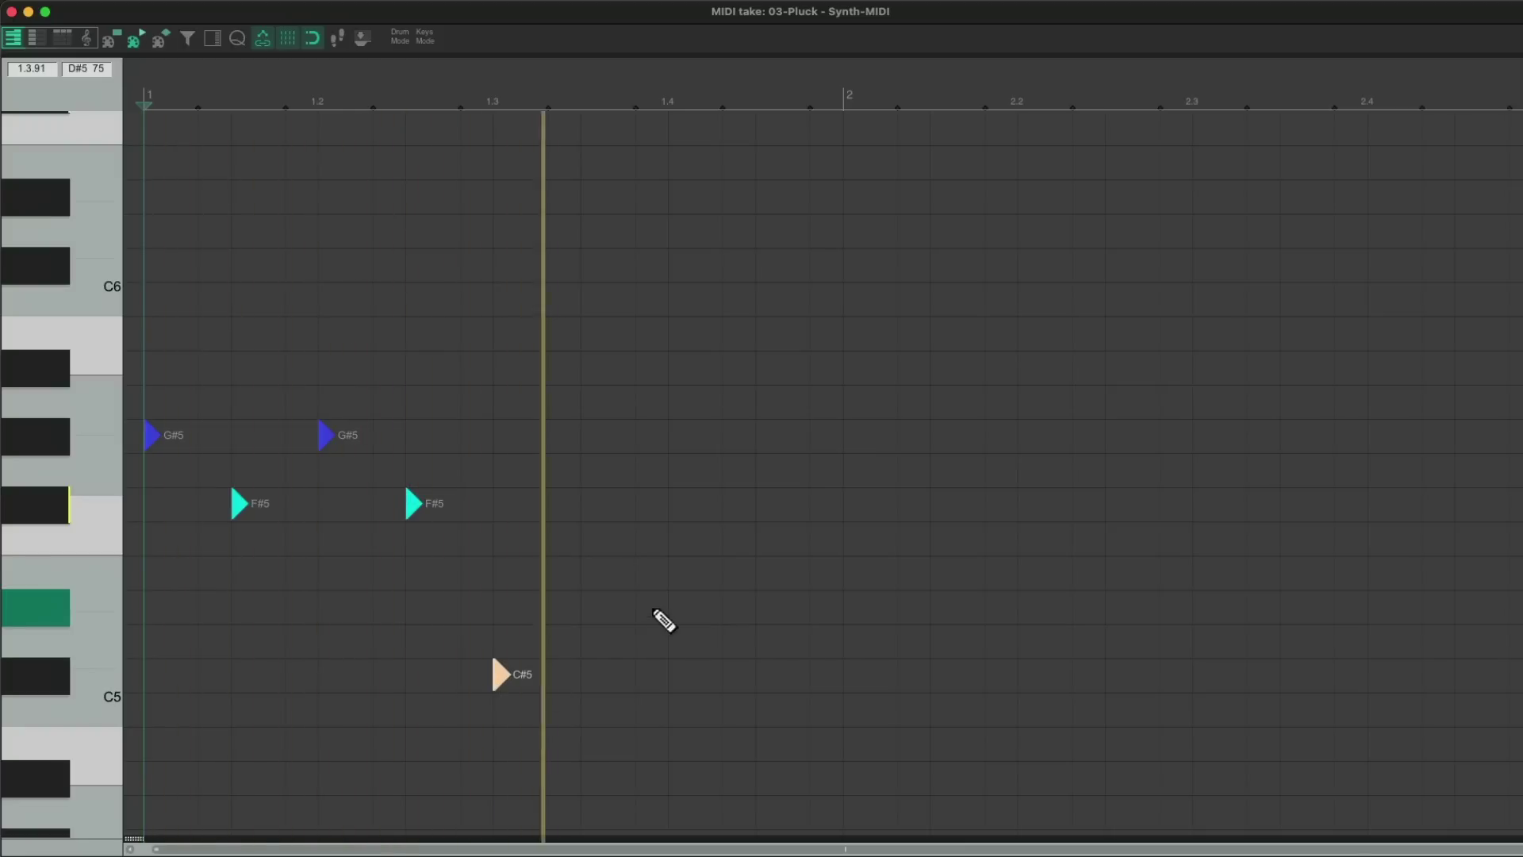
{"action": "key", "text": "space"}
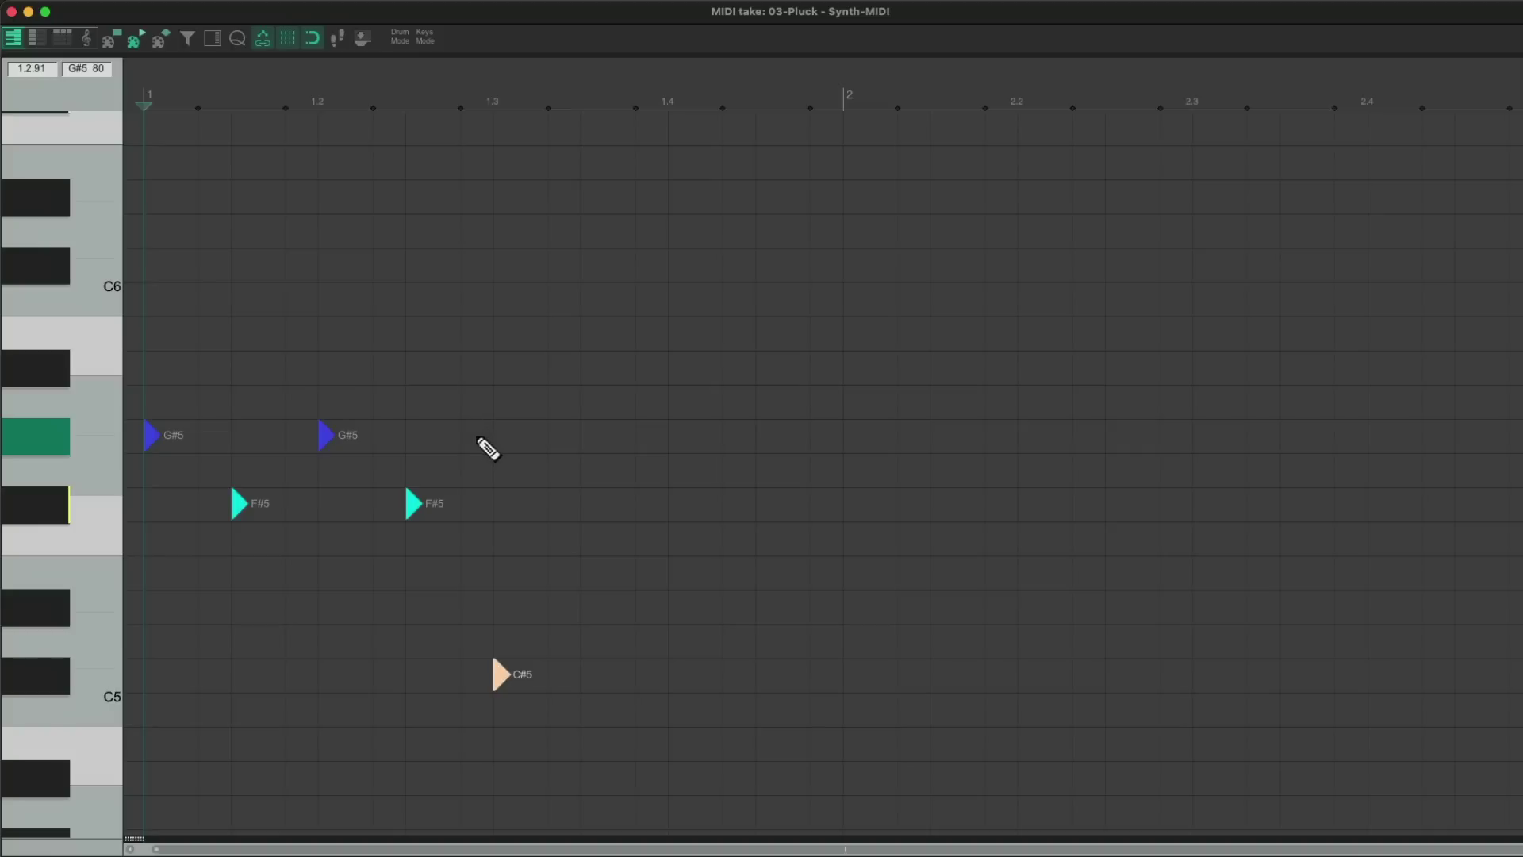
Copy bar 1's five-note phrase to the start of bar 2, transpose it up to start on D#6, and audition it.
{"action": "key", "text": "super+a"}
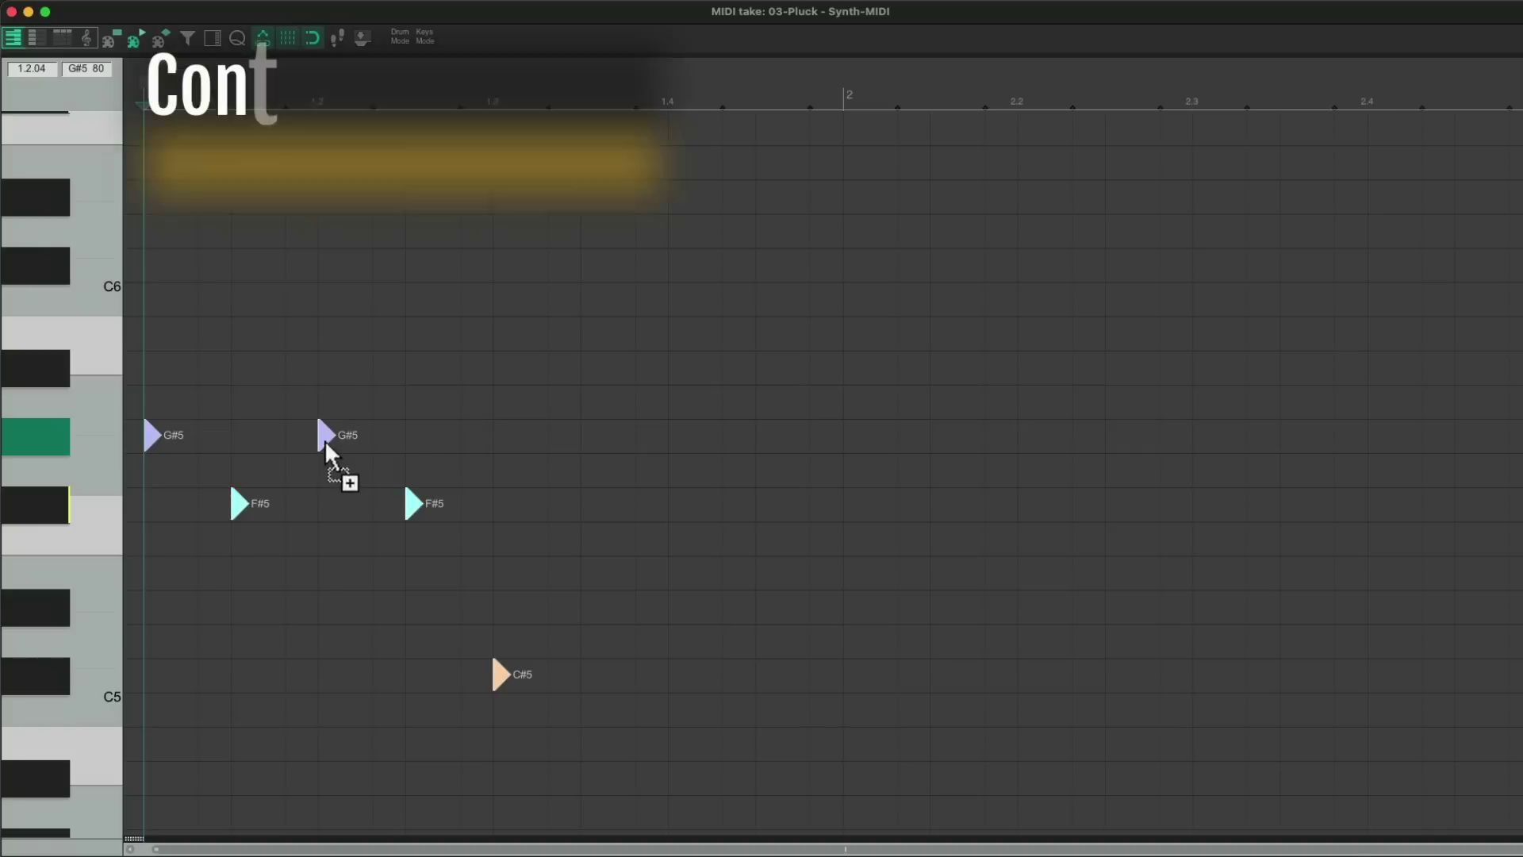
{"action": "left_click_drag", "start_coordinate": [326, 444], "coordinate": [1011, 436]}
{"action": "left_click_drag", "start_coordinate": [847, 443], "coordinate": [851, 203]}
{"action": "key", "text": "space"}
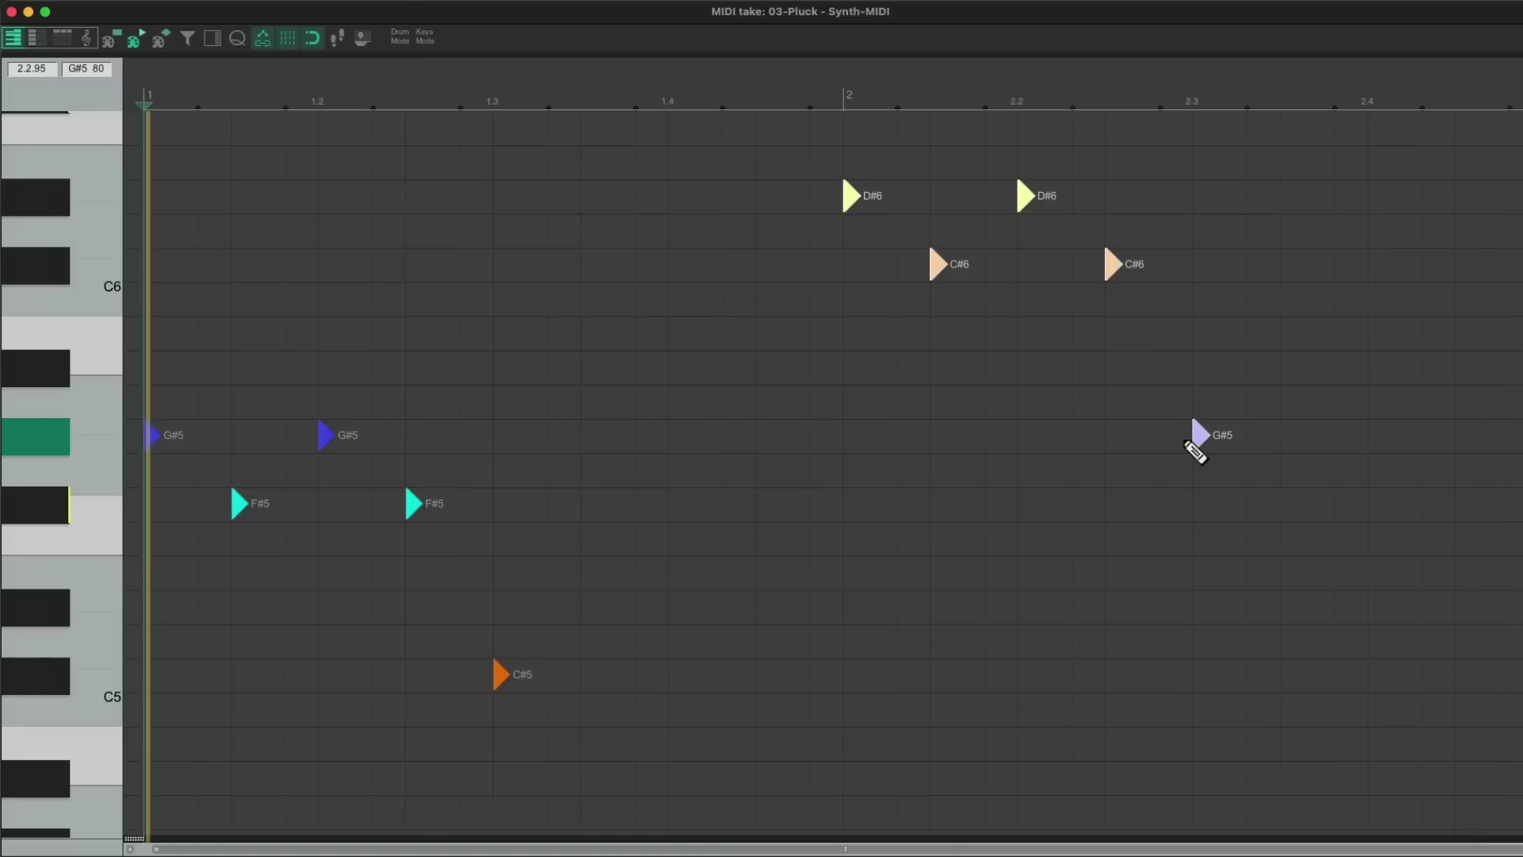
Duplicate bar 2's four D#6 and C#6 notes one octave lower and add B5 on beat 4 of bar 2.
{"action": "left_click_drag", "start_coordinate": [816, 149], "coordinate": [1116, 328]}
{"action": "left_click_drag", "start_coordinate": [853, 200], "coordinate": [858, 624]}
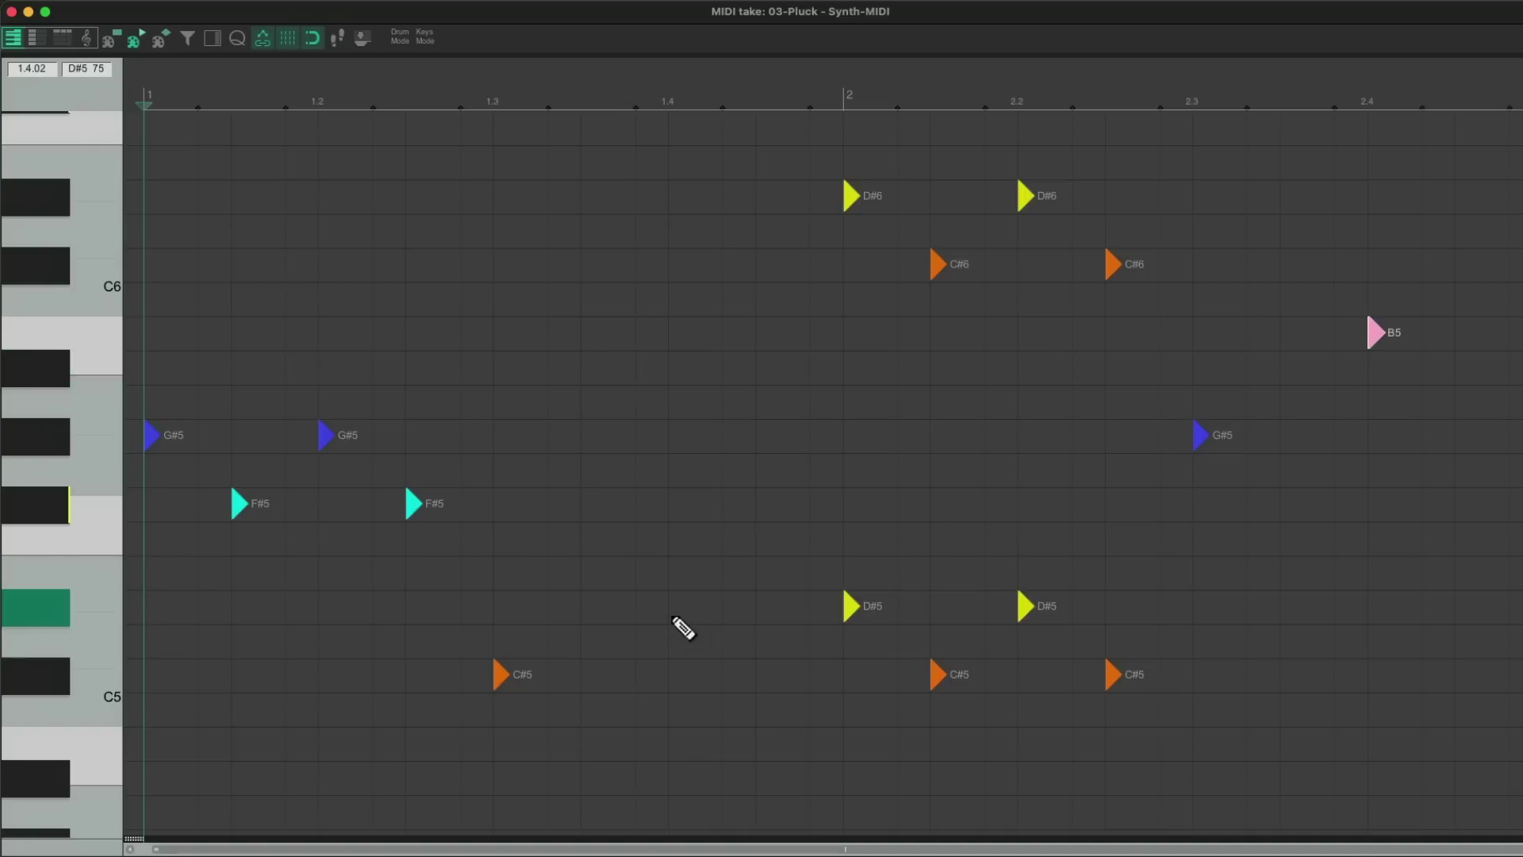
{"action": "key", "text": "space"}
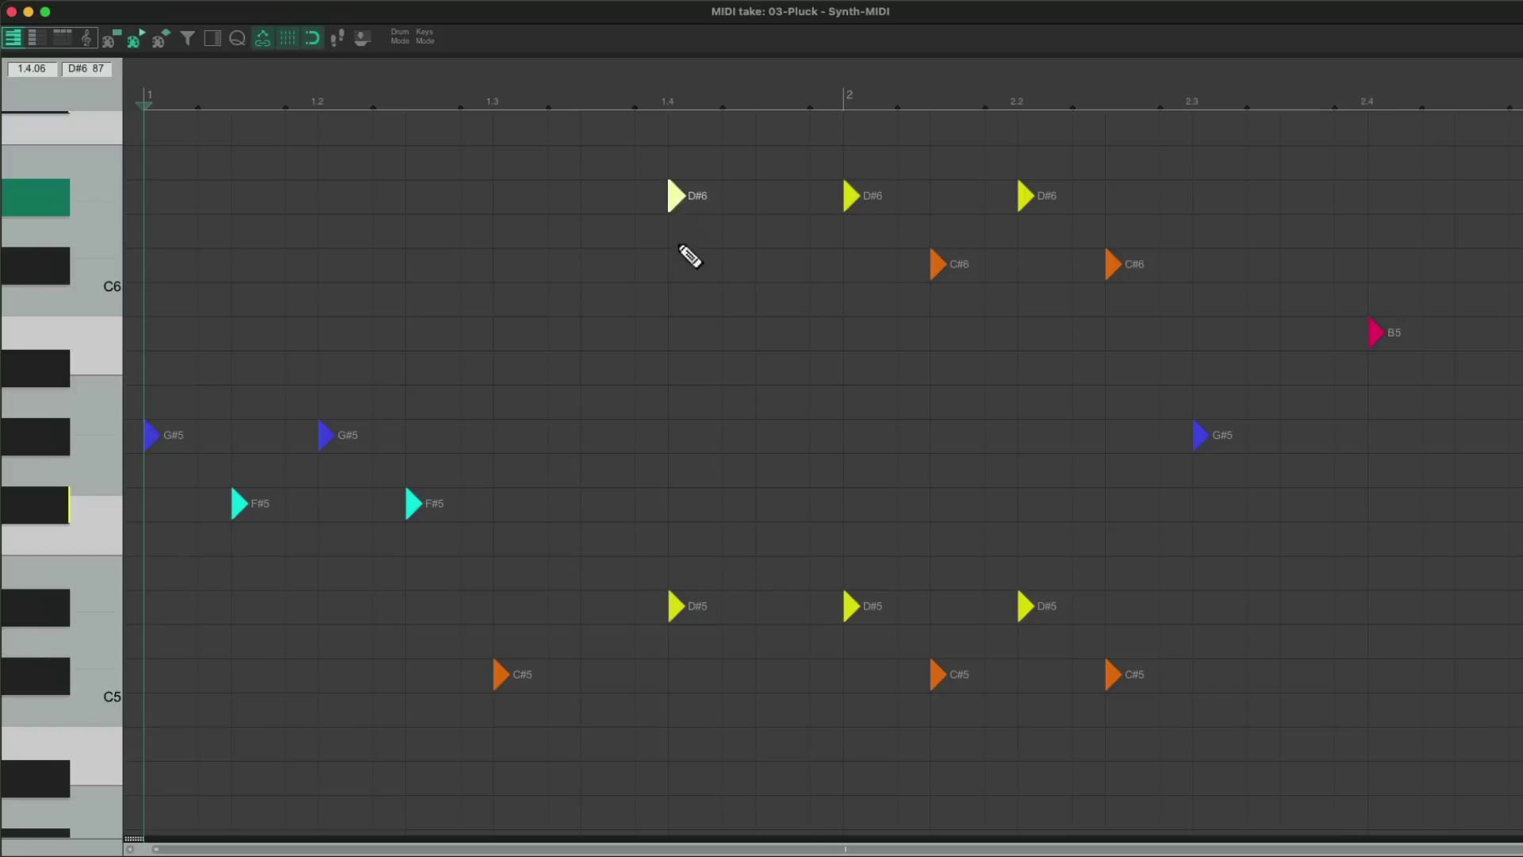
Keep a single D#5 on beat 4 of bar 1, removing the D#6 above it, and audition the part.
{"action": "left_click_drag", "start_coordinate": [689, 251], "coordinate": [681, 268]}
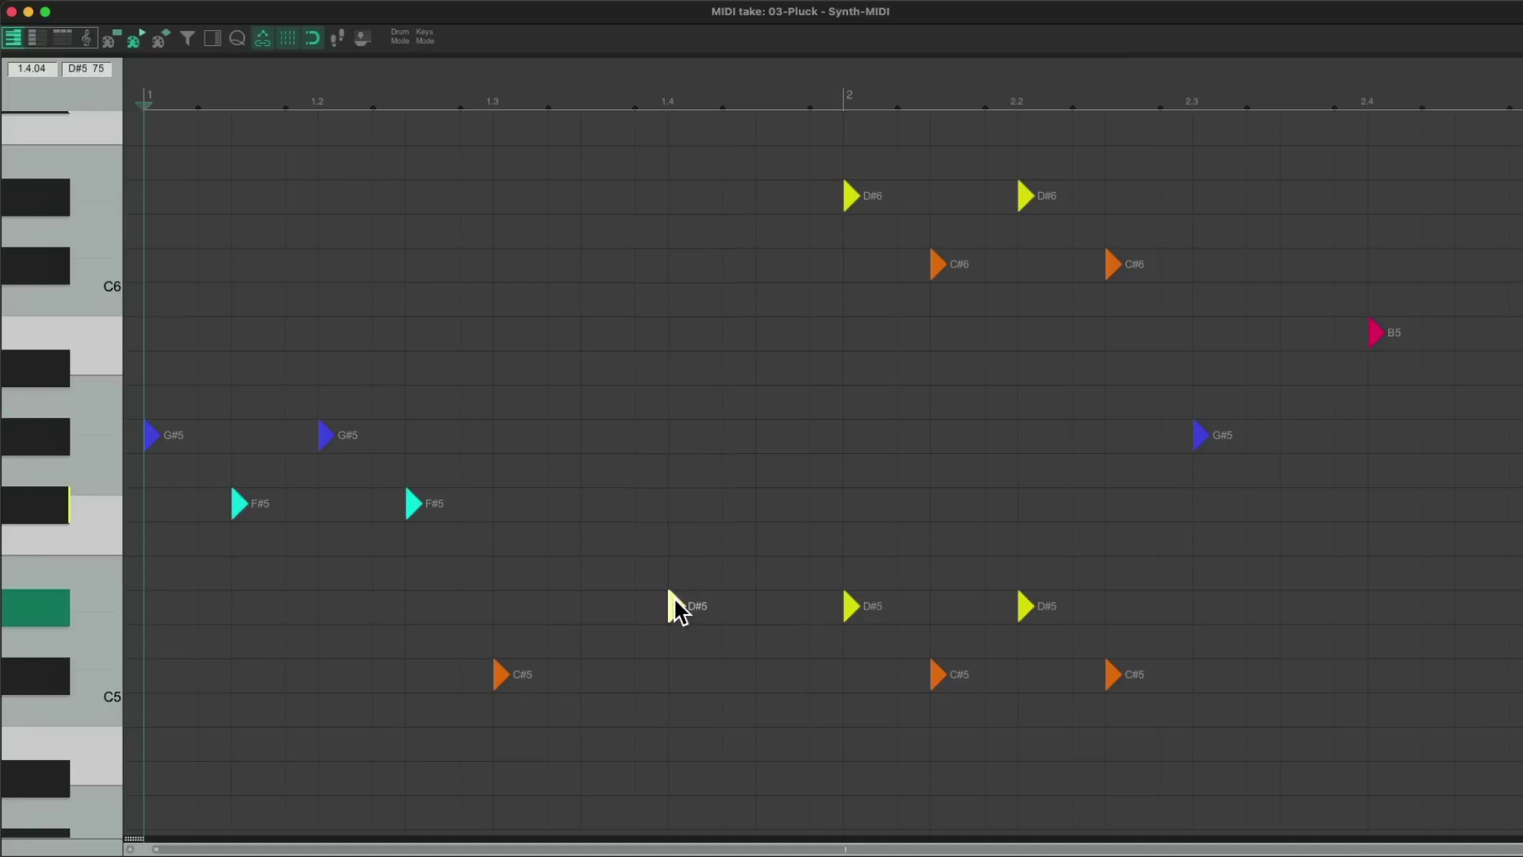
{"action": "key", "text": "space"}
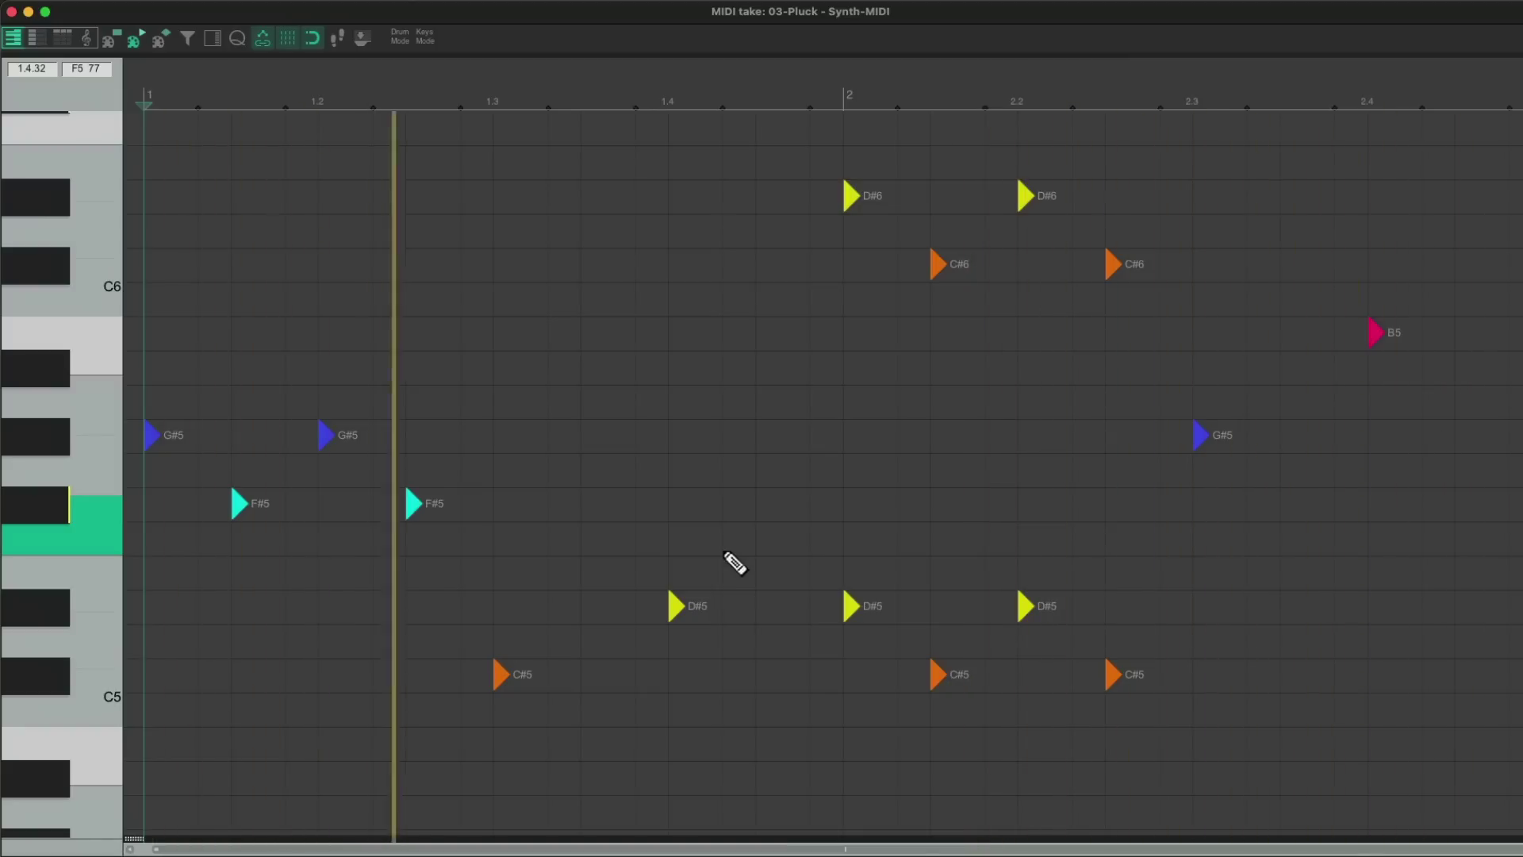
{"action": "key", "text": "space"}
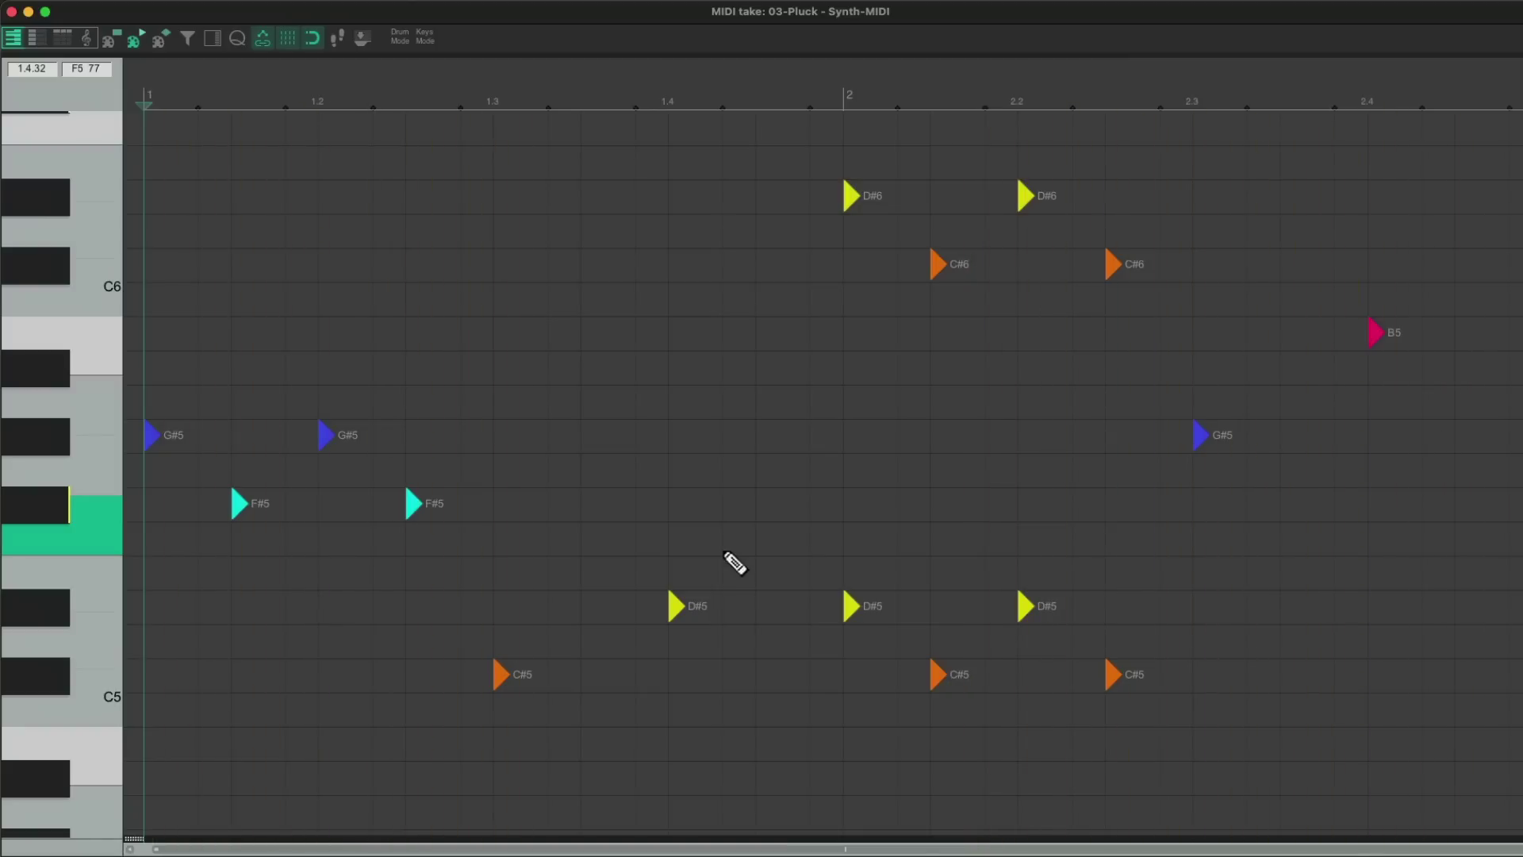